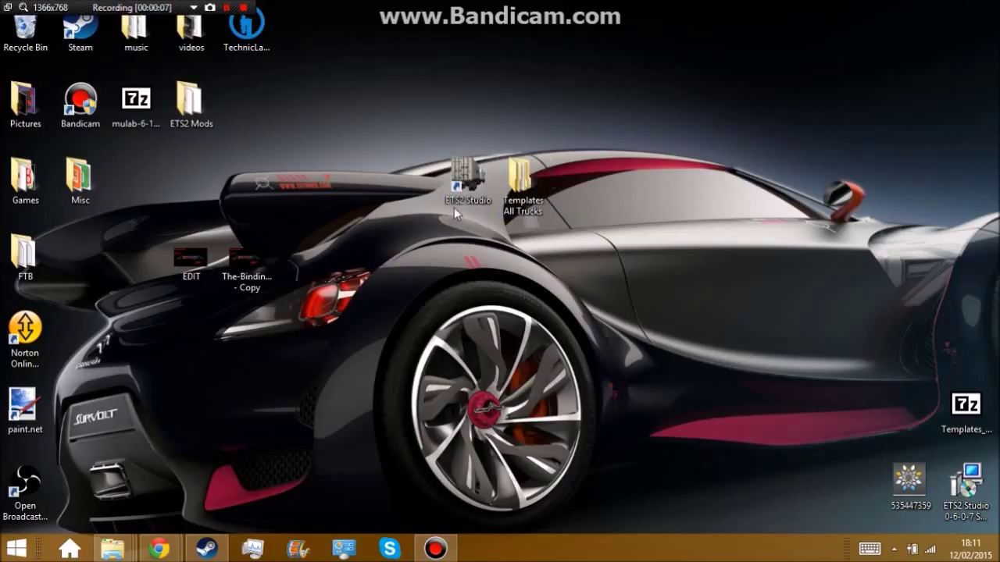
Launch ETS2 Studio from its desktop shortcut, then select the Templates All Trucks folder.
left_click(519, 187)
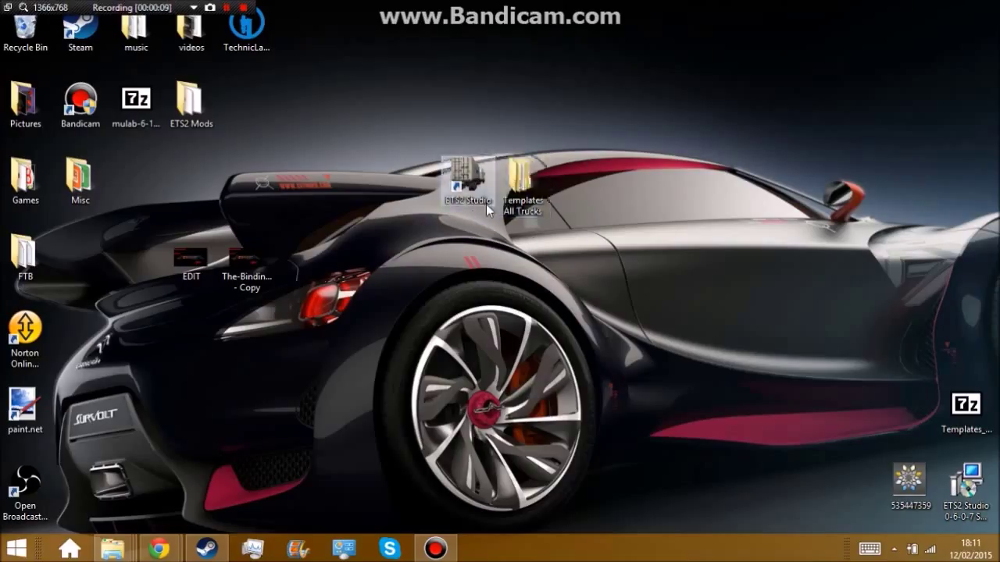
left_click(524, 205)
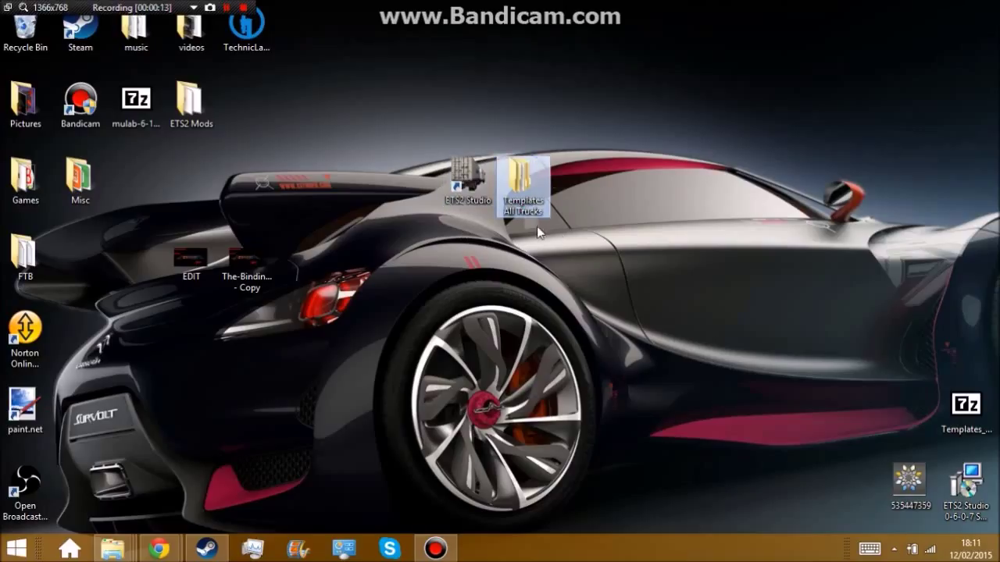
left_click(472, 197)
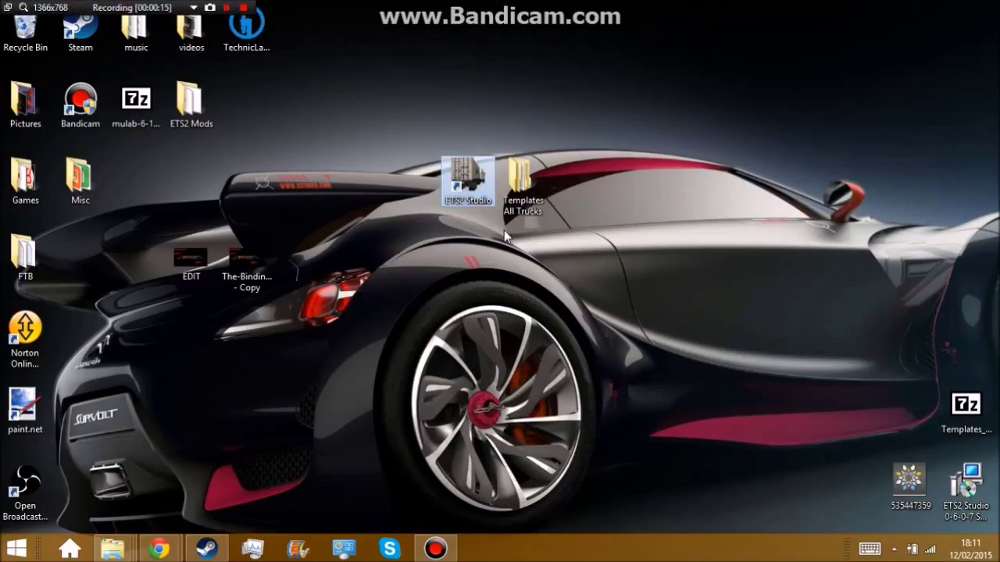
double_click(481, 186)
left_click(509, 177)
Open the Templates All Trucks folder and then its scania subfolder.
double_click(507, 176)
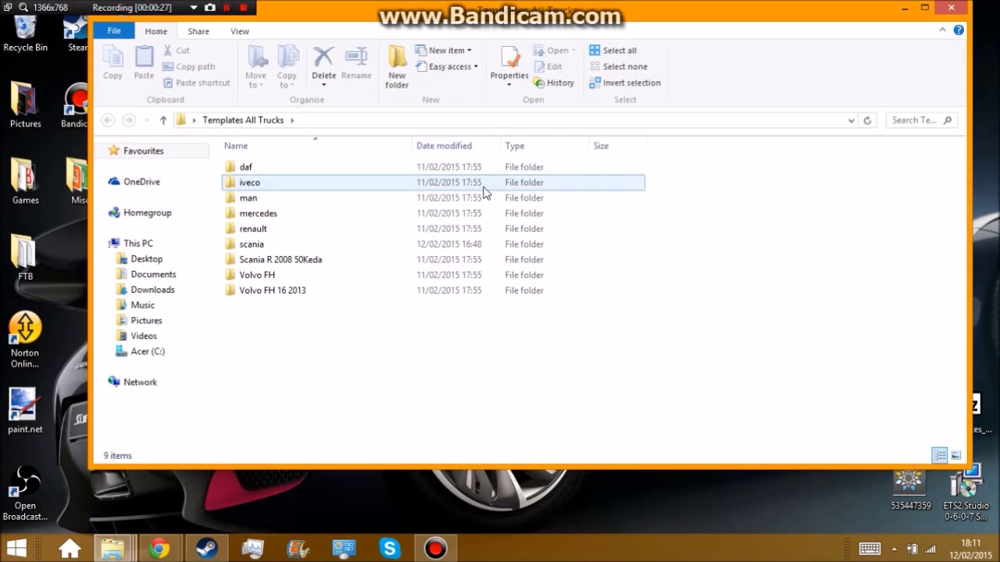
left_click(394, 259)
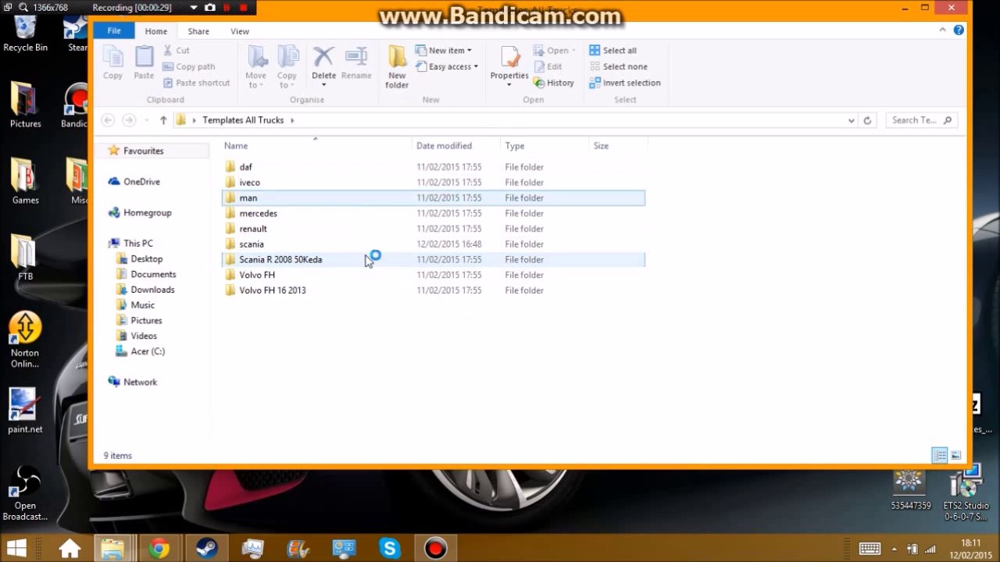
left_click(336, 184)
left_click(399, 338)
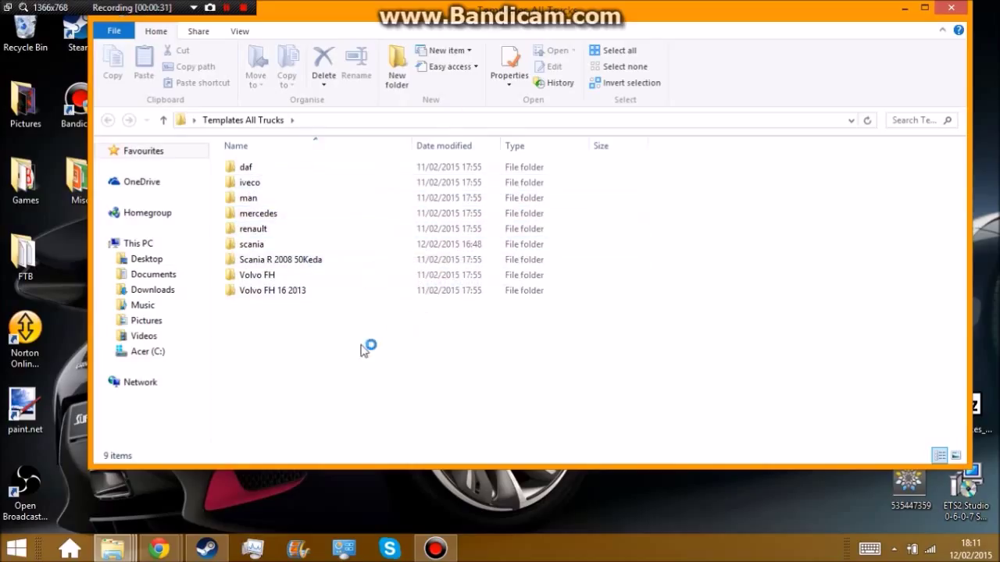
left_click(258, 213)
left_click(281, 247)
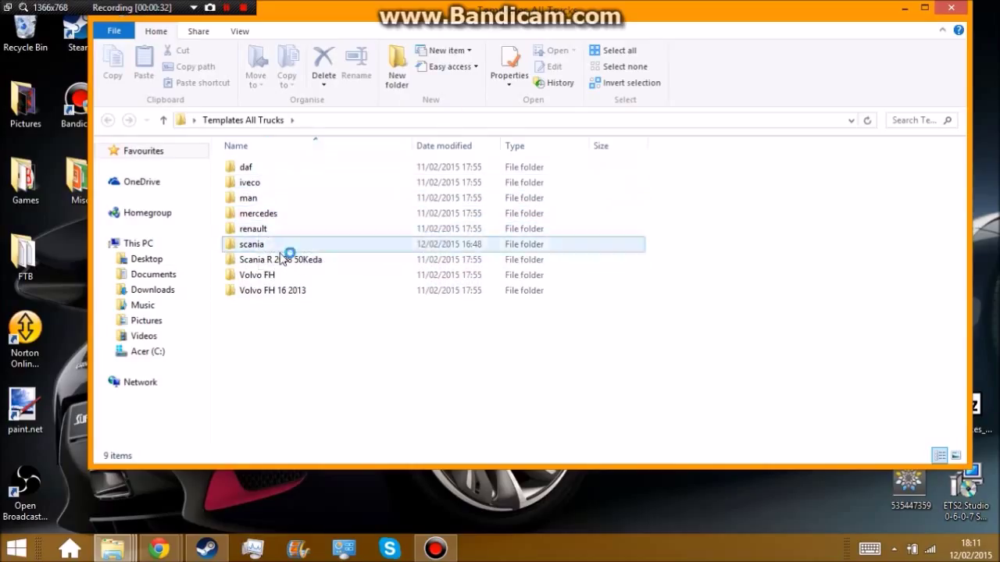
double_click(281, 247)
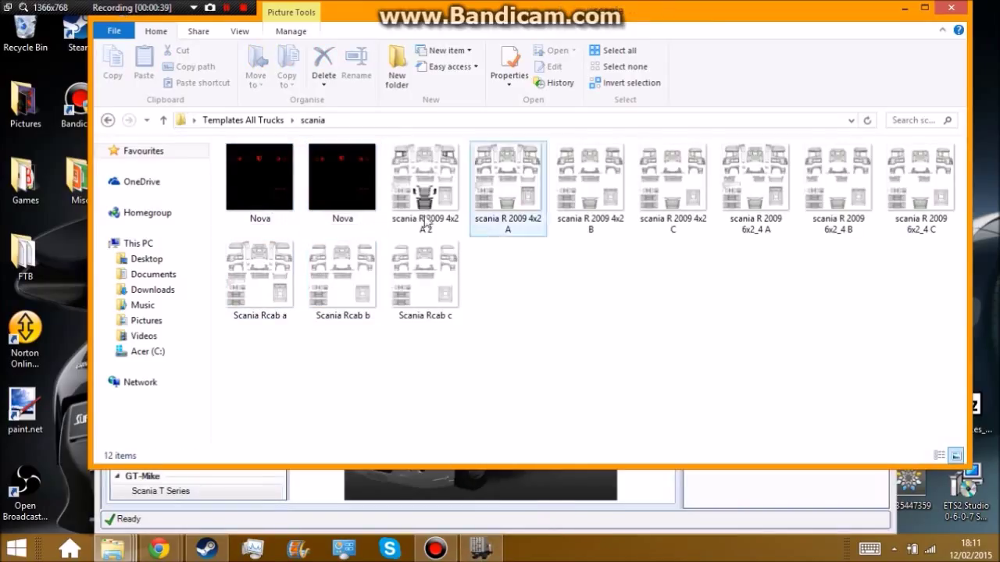
Open the Scania Rcab a template image from the scania folder.
left_click(107, 121)
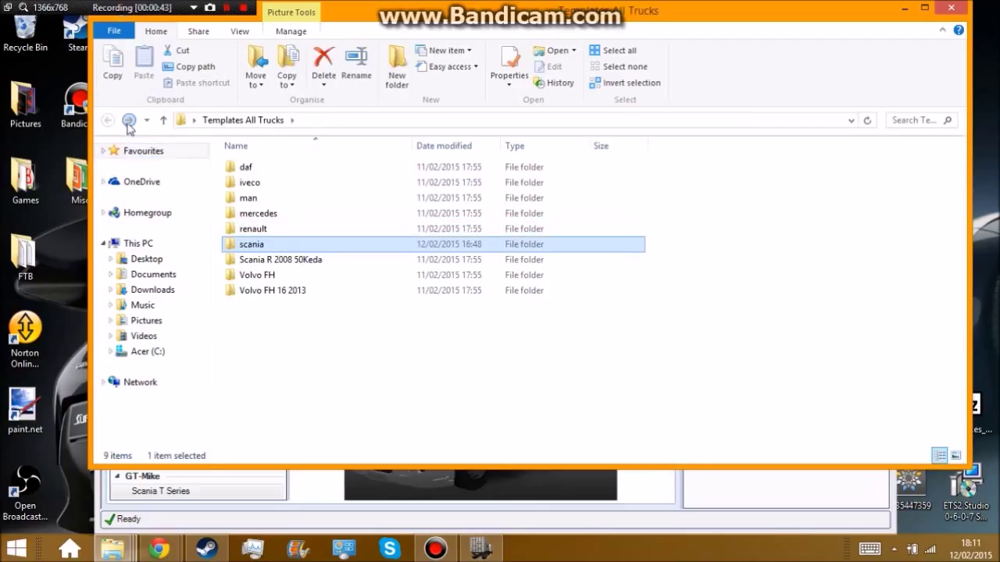
left_click(129, 120)
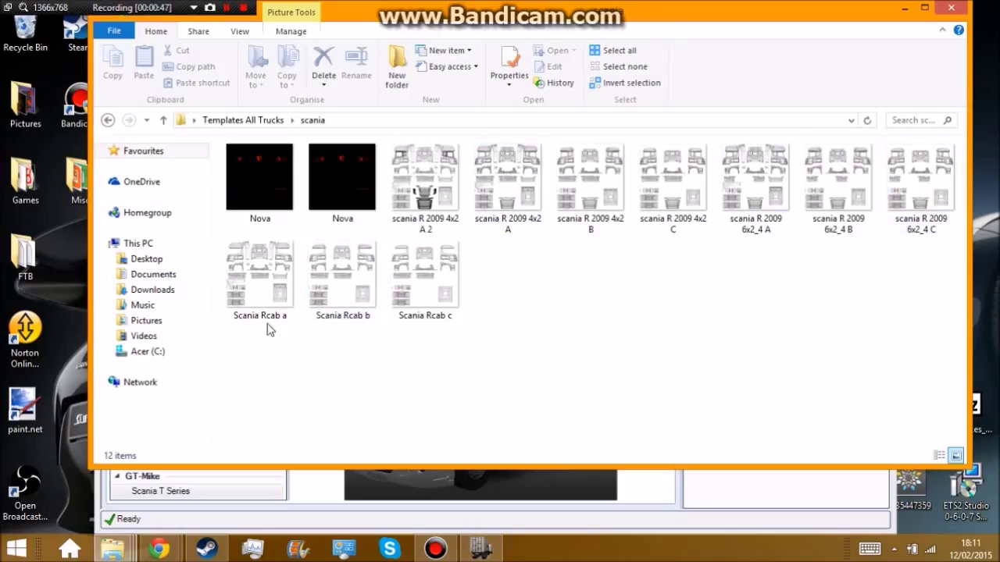
left_click(285, 248)
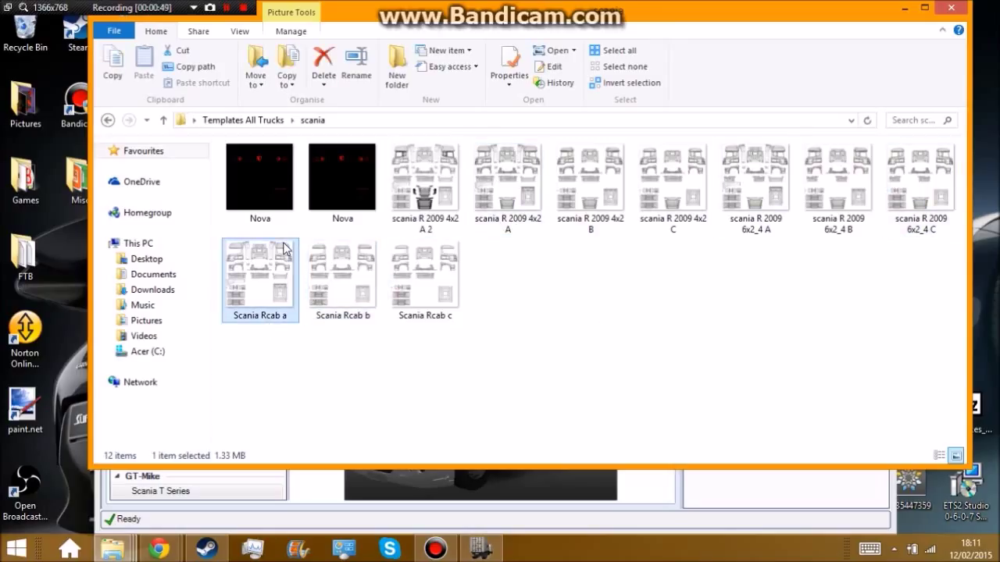
double_click(284, 249)
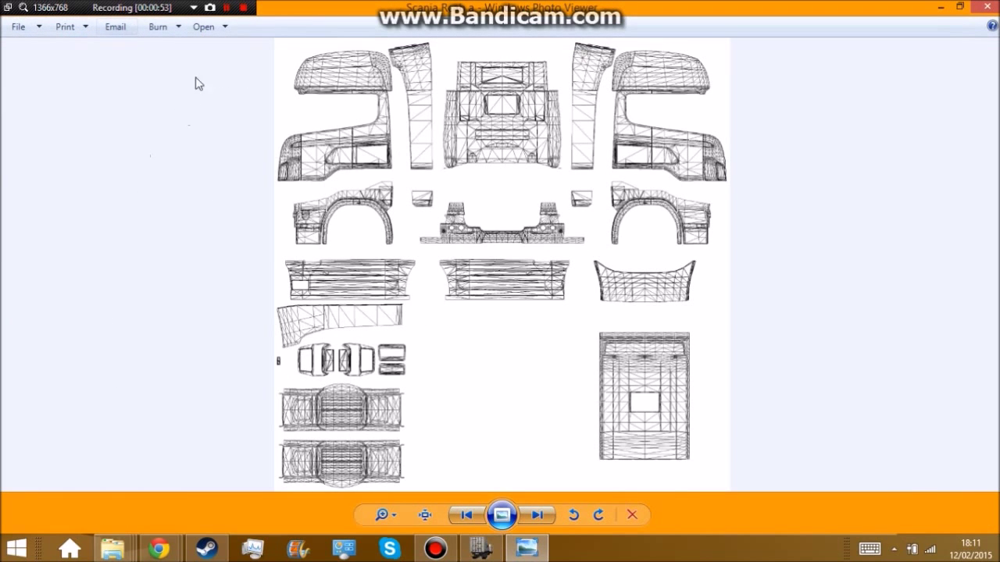
Open the Scania Rcab a template in paint.net from Photo Viewer's Open menu.
left_click(223, 33)
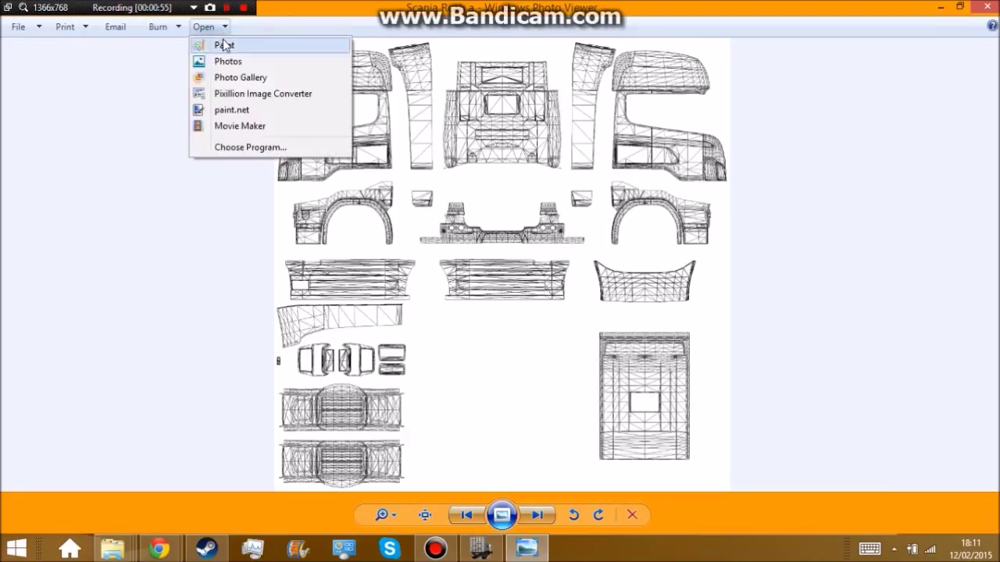
left_click(215, 112)
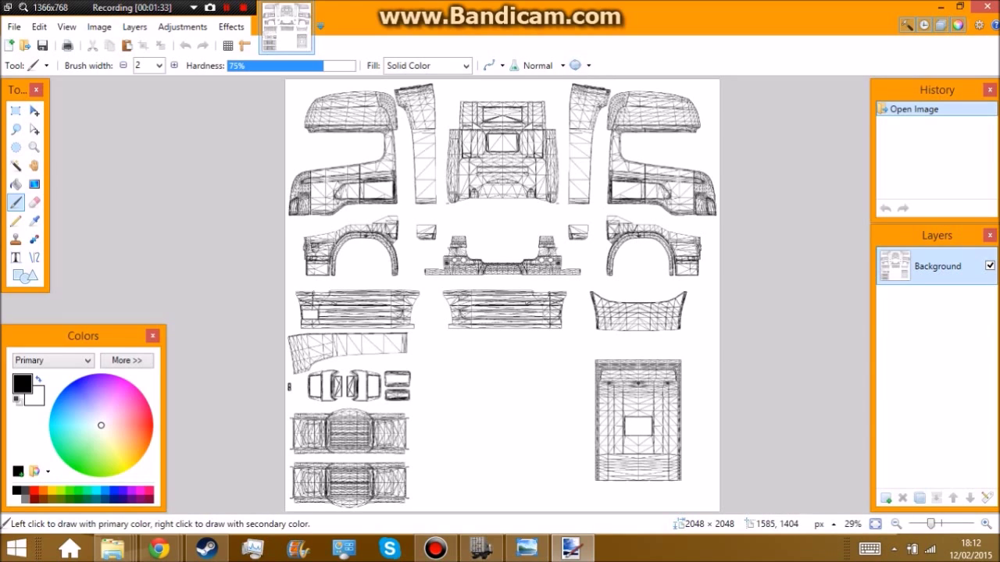
Paint a test mark, revert it in History, and add a new transparent Layer 2.
left_click(621, 377)
left_click(622, 376)
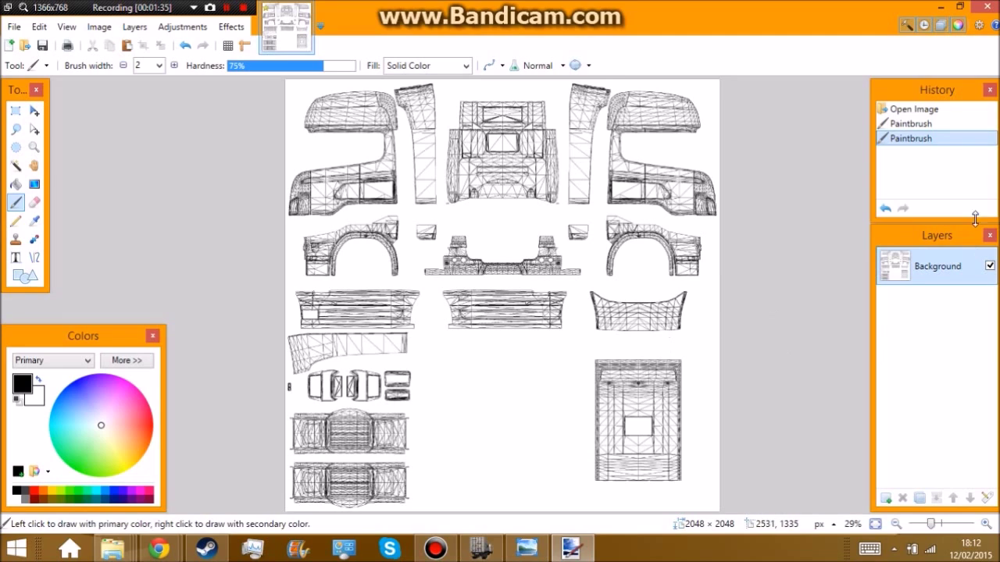
left_click(885, 209)
left_click(885, 208)
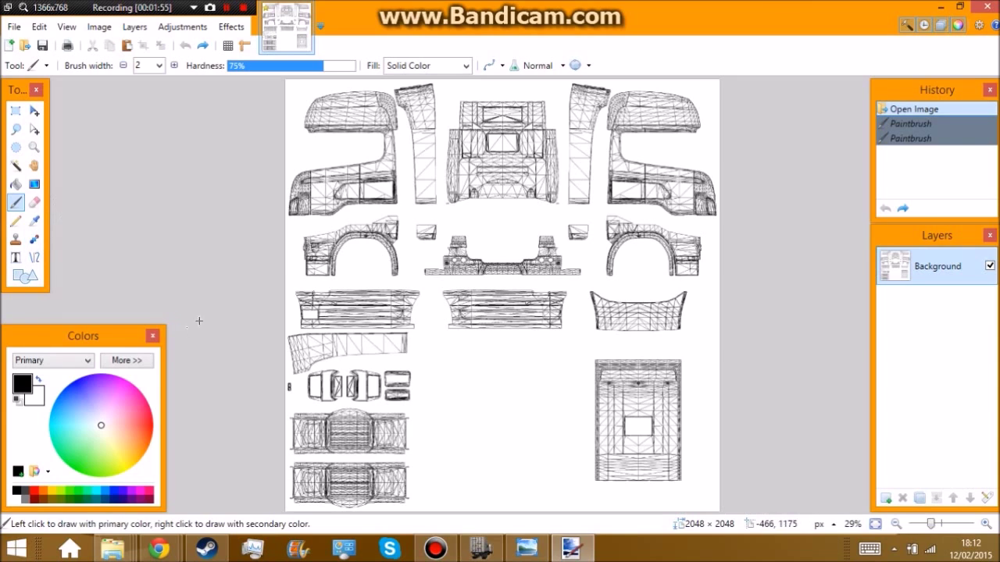
left_click(886, 498)
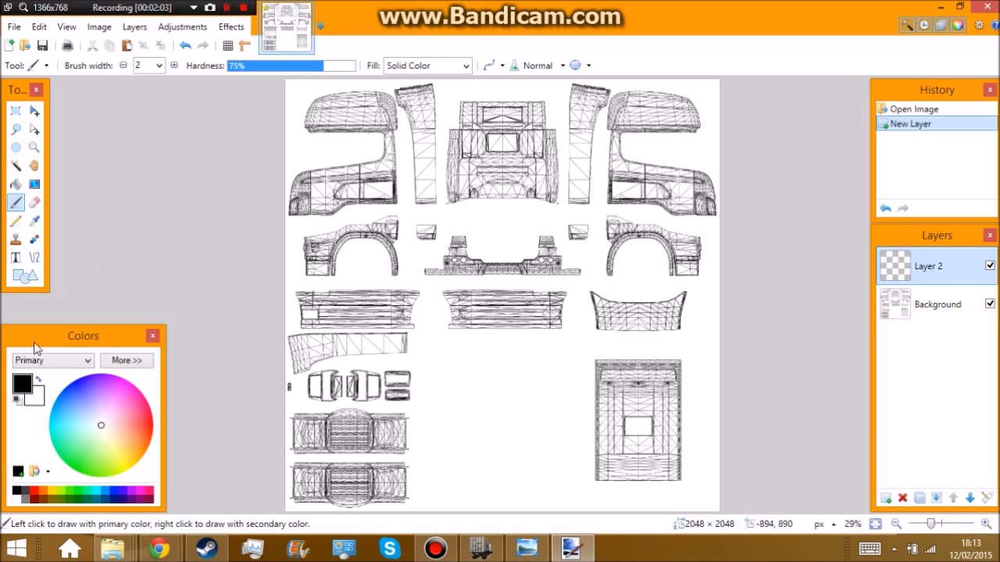
Pick an orange painting colour on the colour wheel.
mouse_move(102, 427)
left_mouse_down()
mouse_move(177, 438)
mouse_move(183, 410)
mouse_move(184, 420)
left_mouse_up()
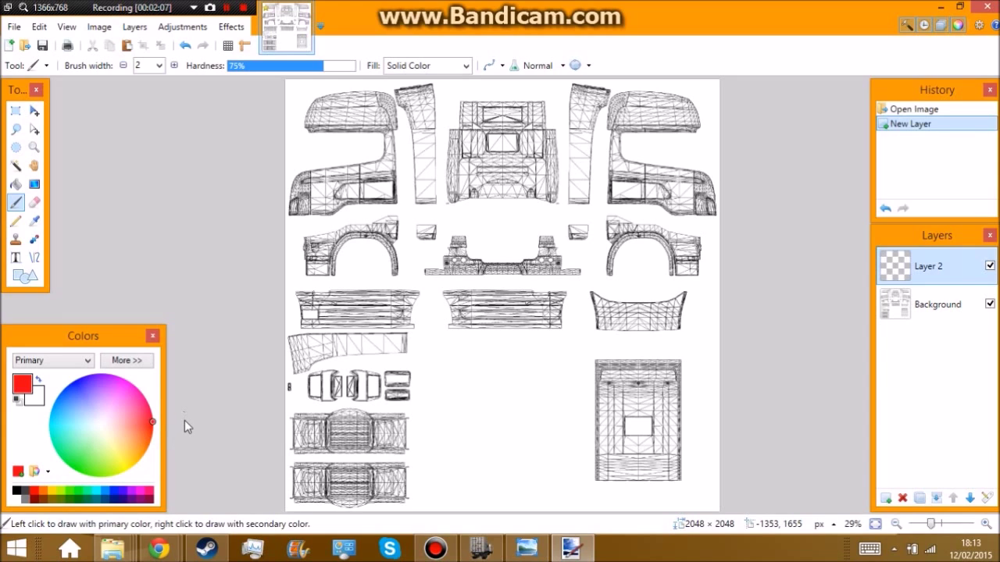
left_click(104, 463)
left_click(107, 456)
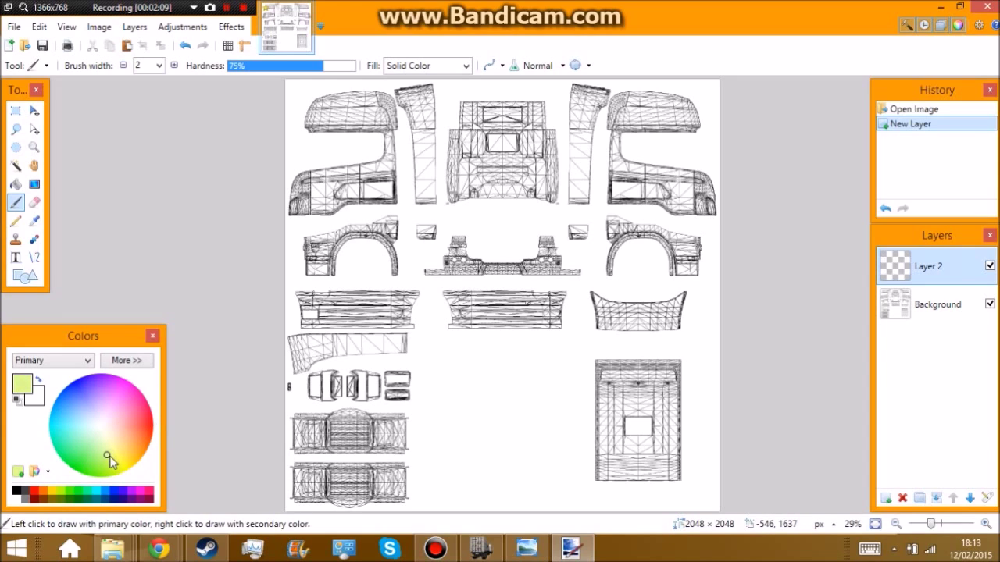
mouse_move(113, 464)
left_mouse_down()
mouse_move(92, 472)
mouse_move(138, 455)
left_mouse_up()
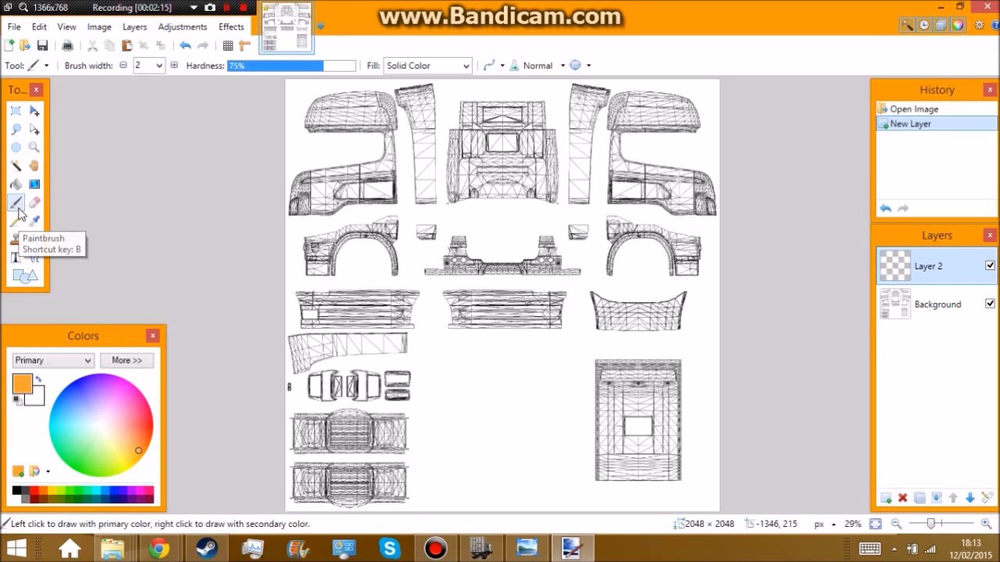
Set the Paintbrush width to 500 and paint orange across the canvas's upper left.
left_click(15, 185)
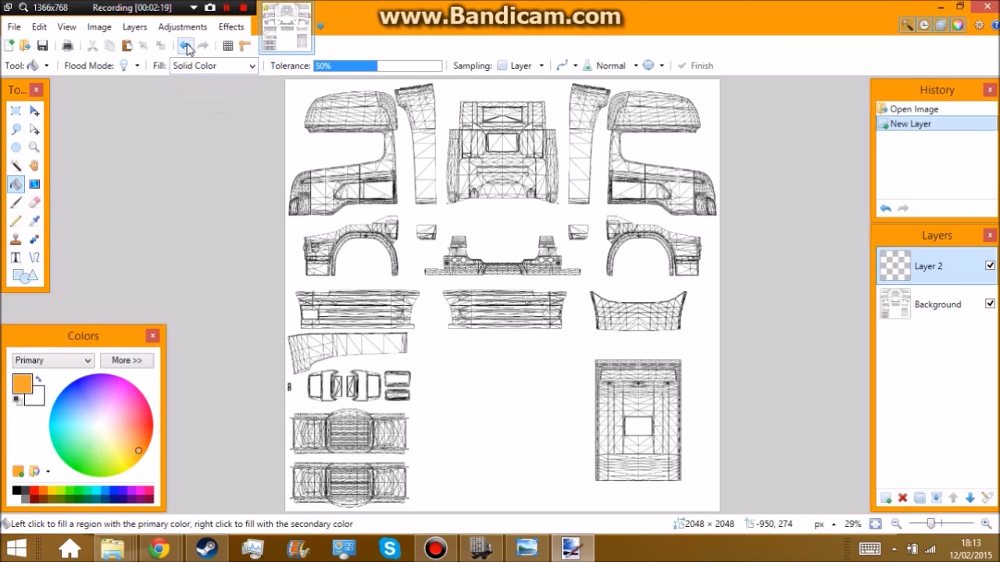
left_click(15, 202)
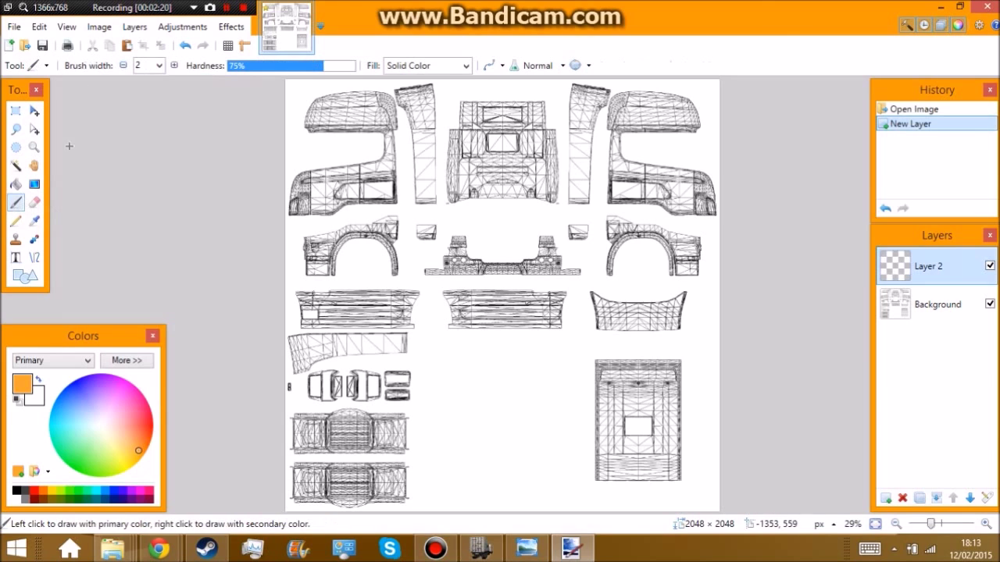
left_click(159, 66)
left_click(166, 225)
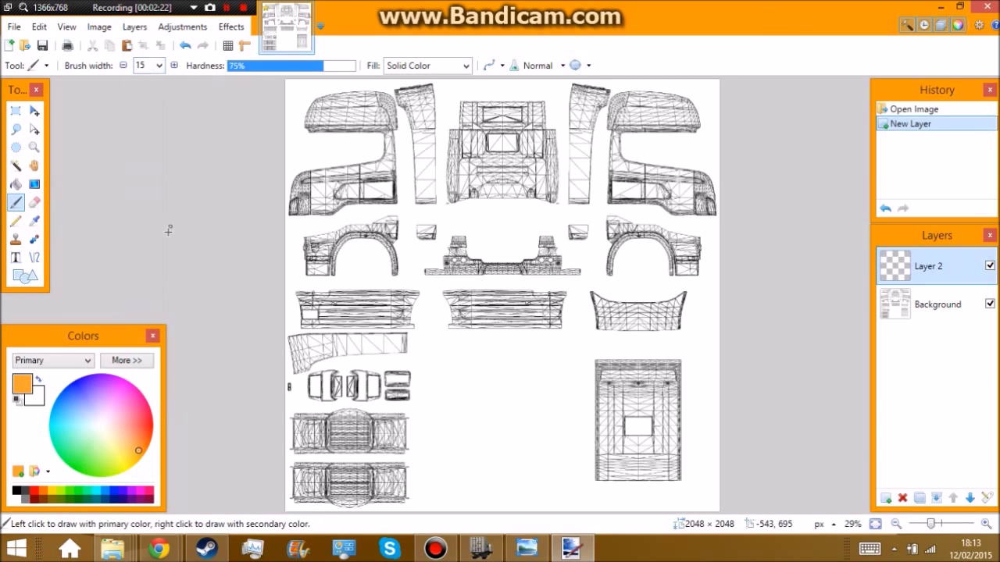
left_click(160, 67)
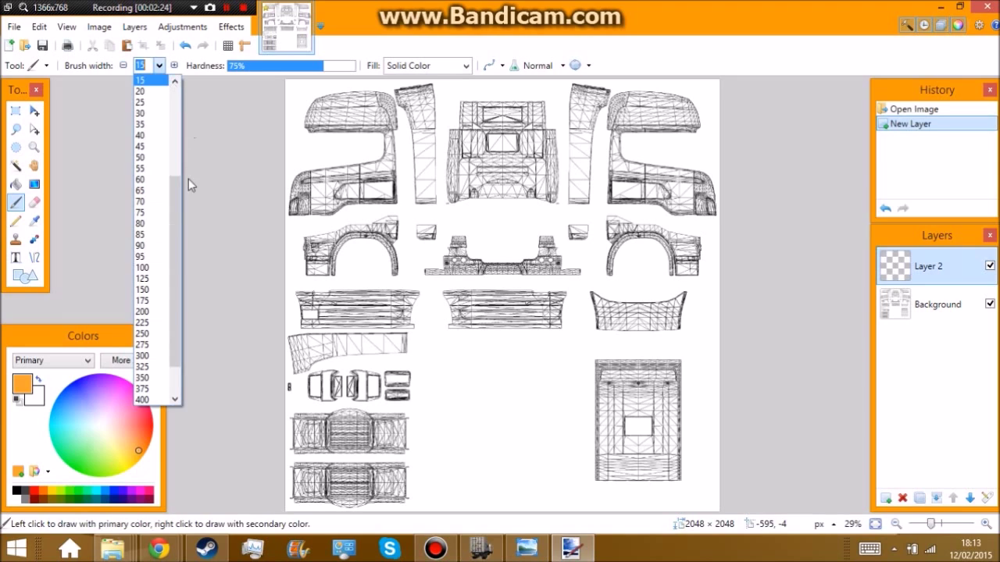
left_click_drag(181, 179, 173, 320)
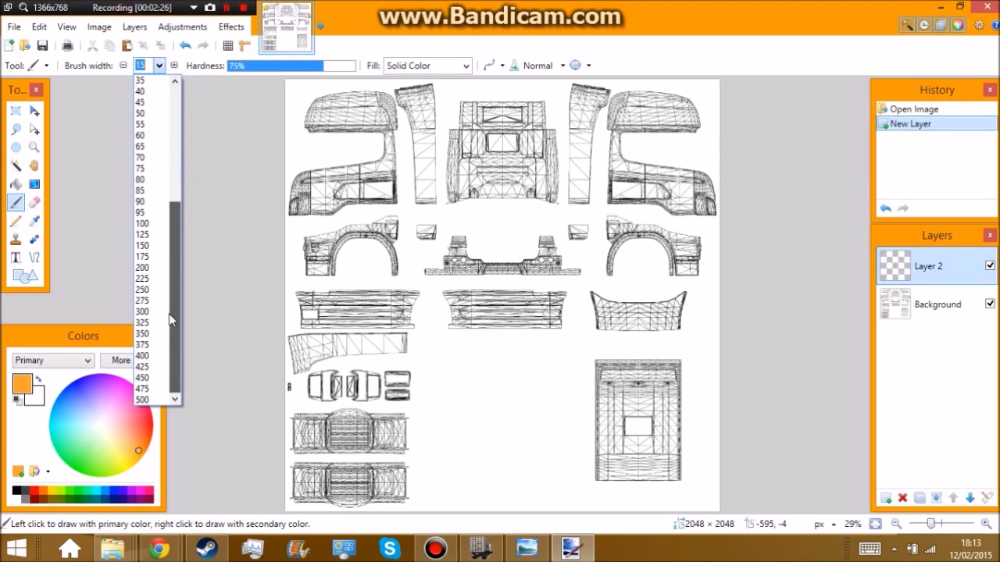
left_click(144, 399)
mouse_move(346, 112)
left_mouse_down()
mouse_move(324, 184)
mouse_move(269, 118)
mouse_move(383, 246)
mouse_move(438, 258)
mouse_move(328, 413)
mouse_move(409, 185)
mouse_move(394, 239)
mouse_move(475, 95)
mouse_move(430, 152)
mouse_move(489, 216)
mouse_move(520, 129)
mouse_move(556, 173)
mouse_move(688, 125)
mouse_move(631, 167)
mouse_move(670, 250)
mouse_move(676, 231)
mouse_move(614, 424)
mouse_move(591, 446)
mouse_move(637, 374)
mouse_move(647, 212)
mouse_move(502, 435)
mouse_move(388, 508)
mouse_move(377, 529)
mouse_move(303, 481)
mouse_move(359, 480)
mouse_move(333, 502)
mouse_move(431, 499)
left_mouse_up()
Finish painting Layer 2 solid orange, then hide it and select the Background layer.
mouse_move(645, 419)
left_mouse_down()
mouse_move(724, 419)
mouse_move(667, 479)
mouse_move(621, 501)
mouse_move(556, 504)
mouse_move(753, 474)
left_mouse_up()
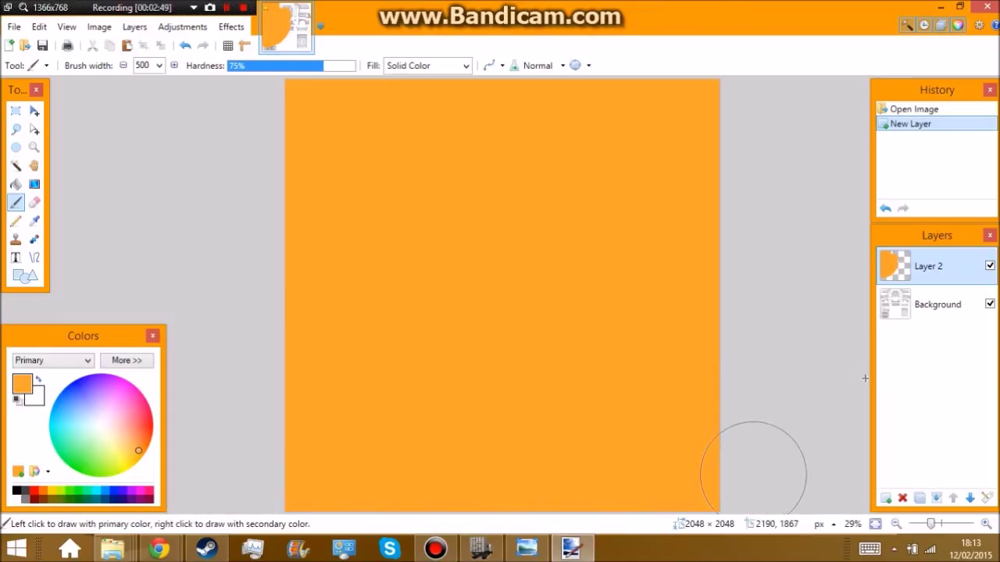
left_click_drag(865, 378, 864, 378)
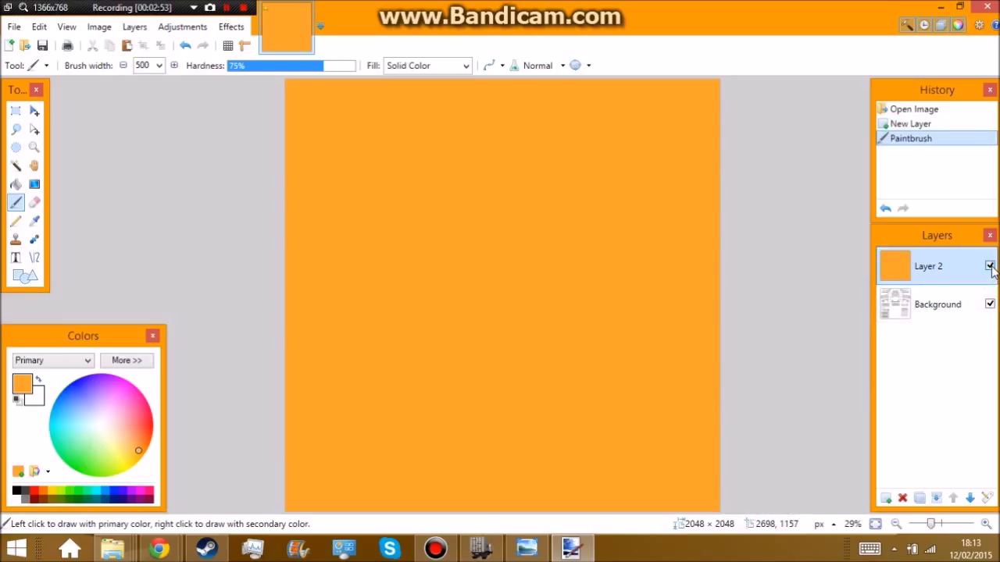
left_click(990, 266)
left_click(938, 305)
Add Layer 3, move it to the top of the layer stack, and select the Text tool.
left_click(885, 499)
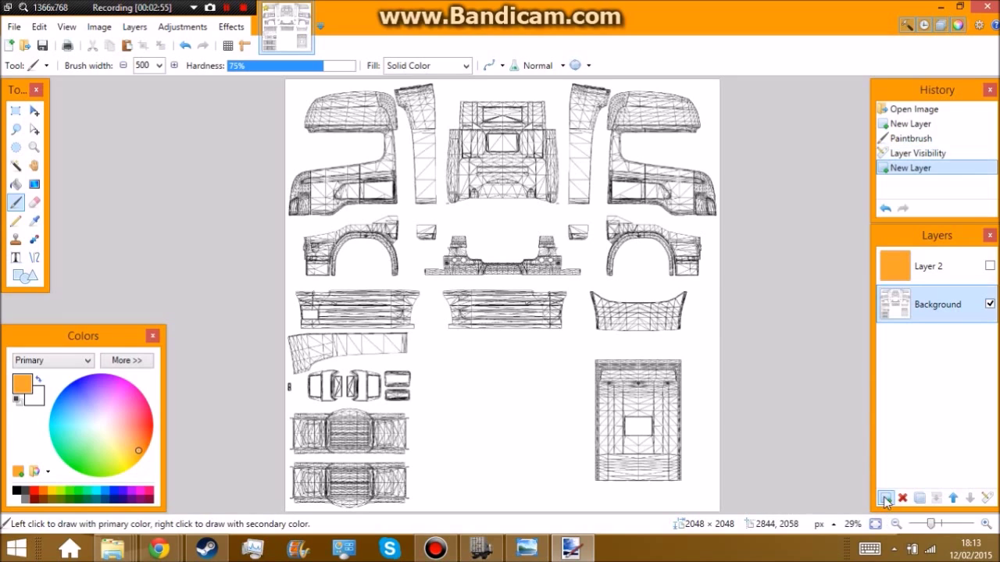
left_click_drag(914, 288, 922, 263)
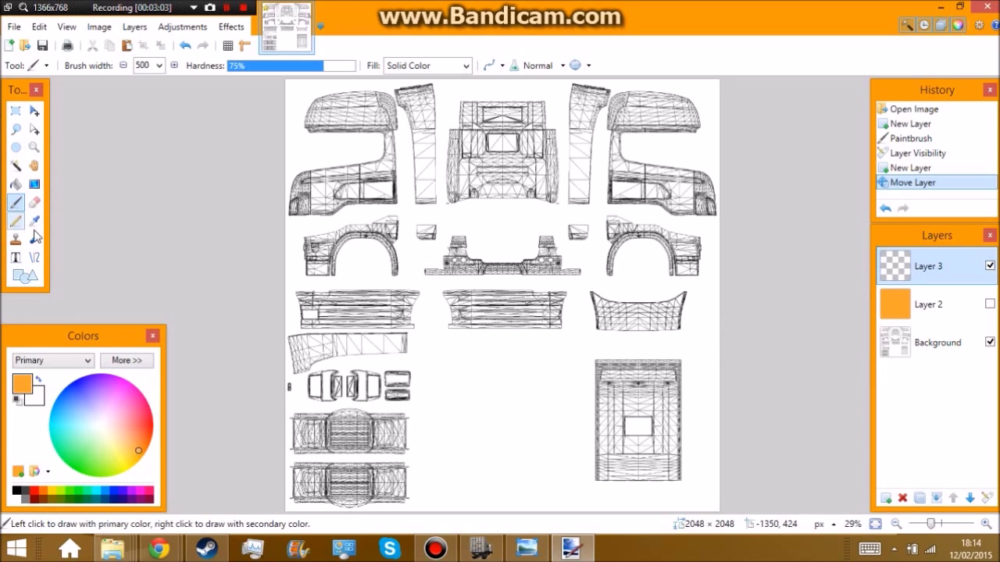
left_click(15, 257)
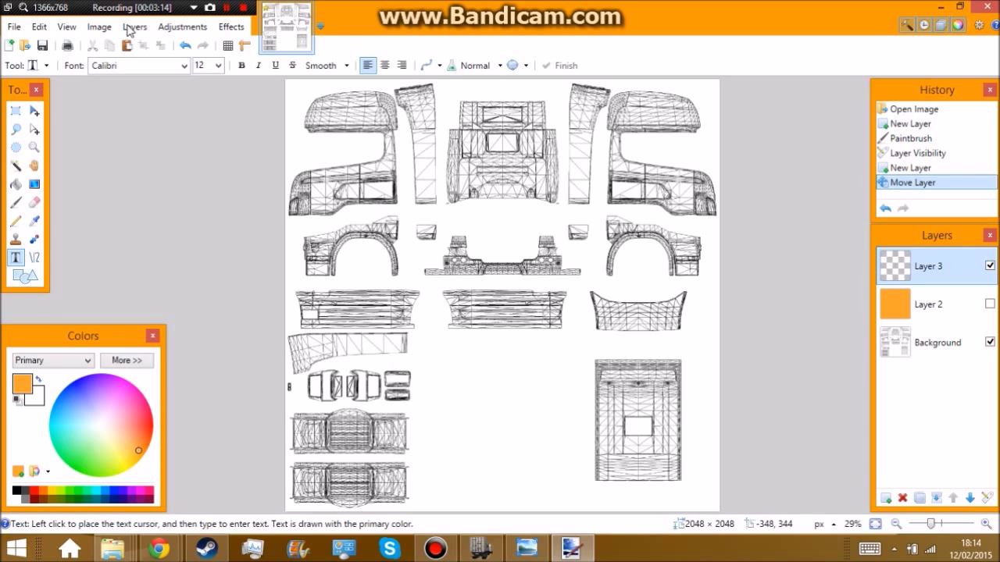
left_click(100, 27)
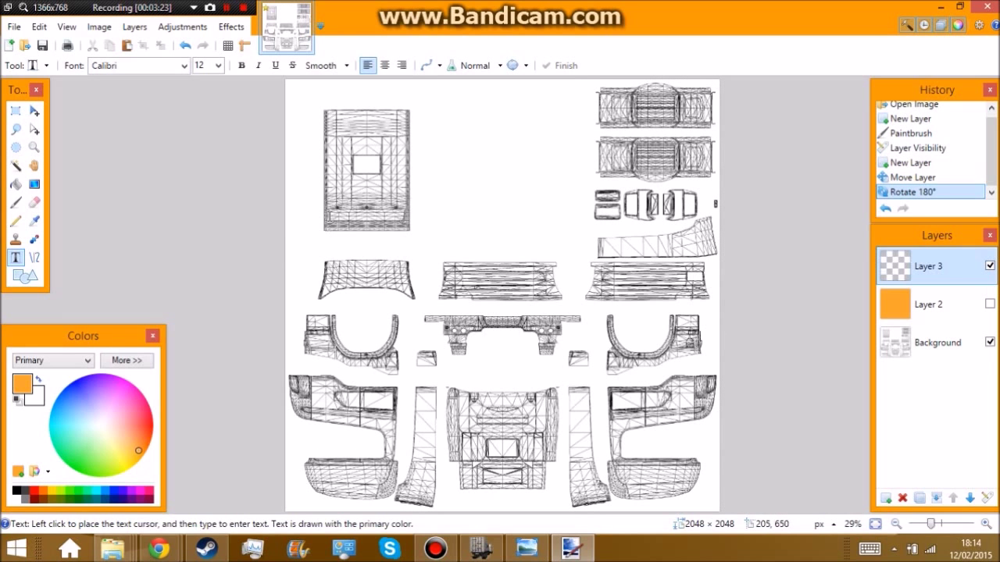
Set black as the text colour, place the cursor near the rear panel's lower edge, and choose size 30.
left_click(16, 491)
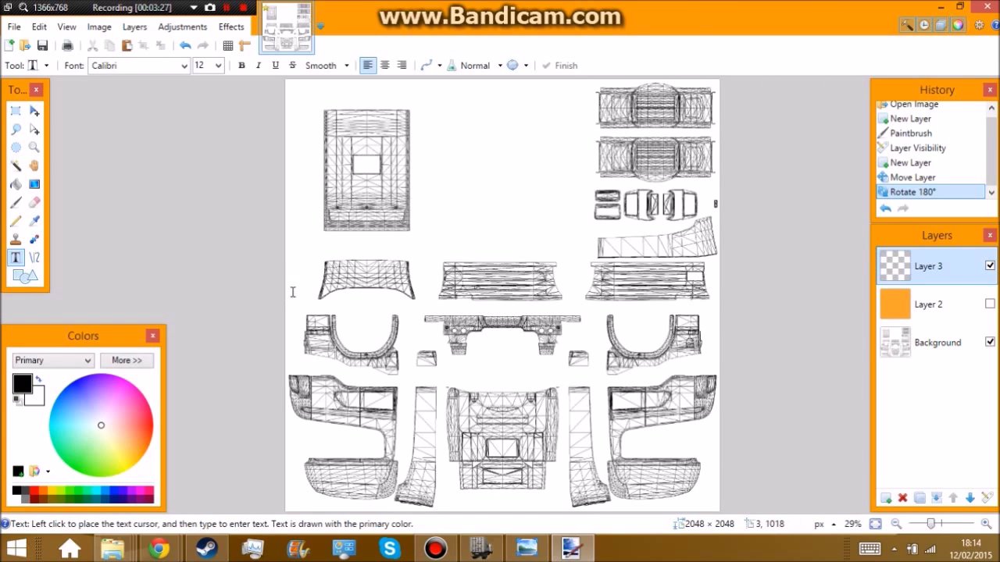
left_click(336, 218)
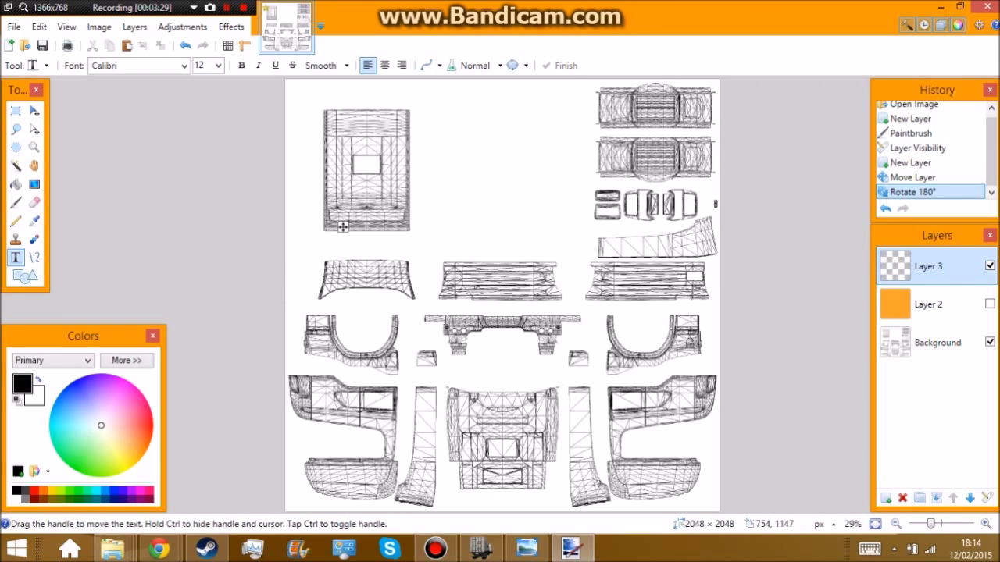
left_click(218, 66)
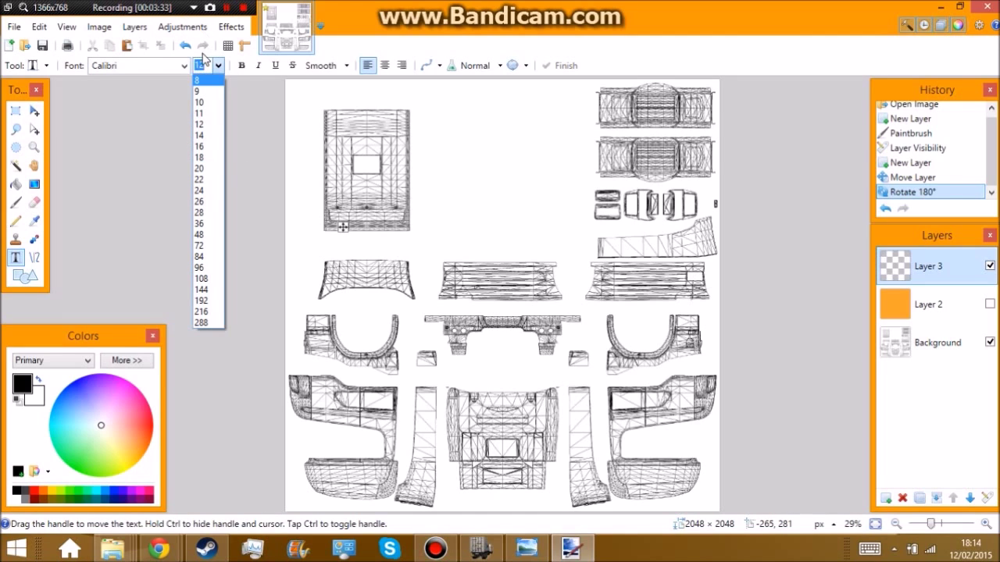
left_click(202, 54)
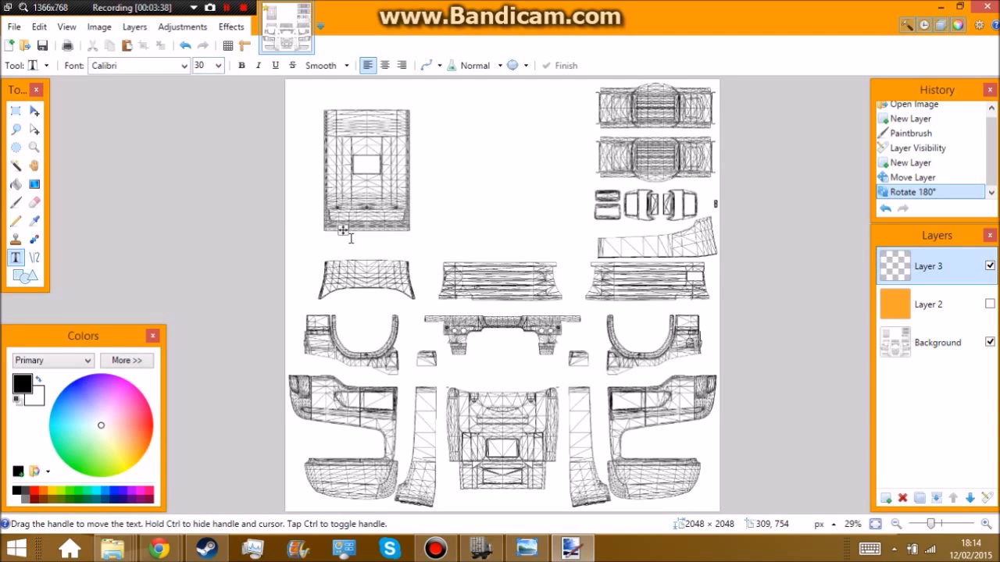
Add 'Nova Logistics' in Segoe Script and nudge it into place on the rear panel.
type("R")
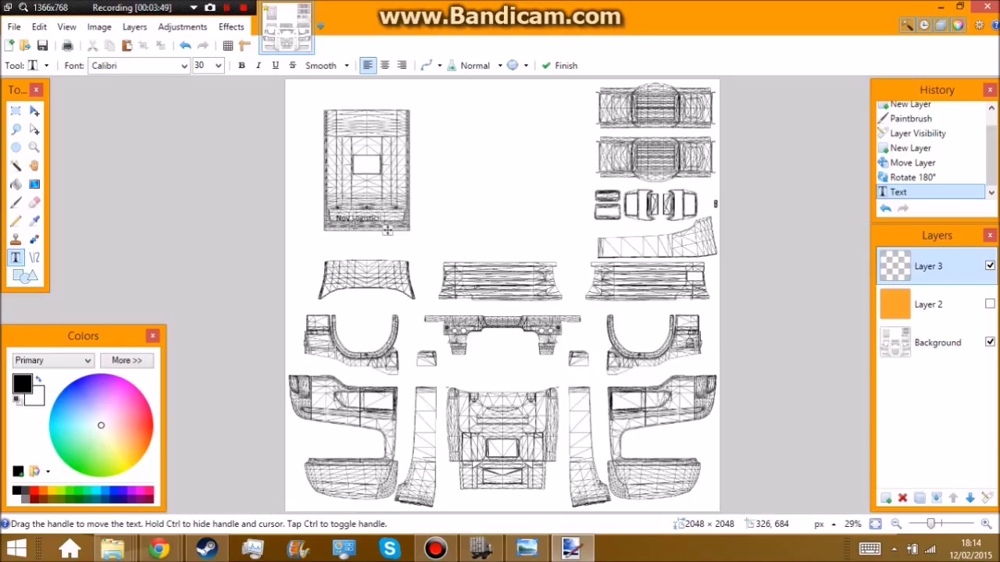
left_click(184, 65)
scroll(283, 335, "down", 7)
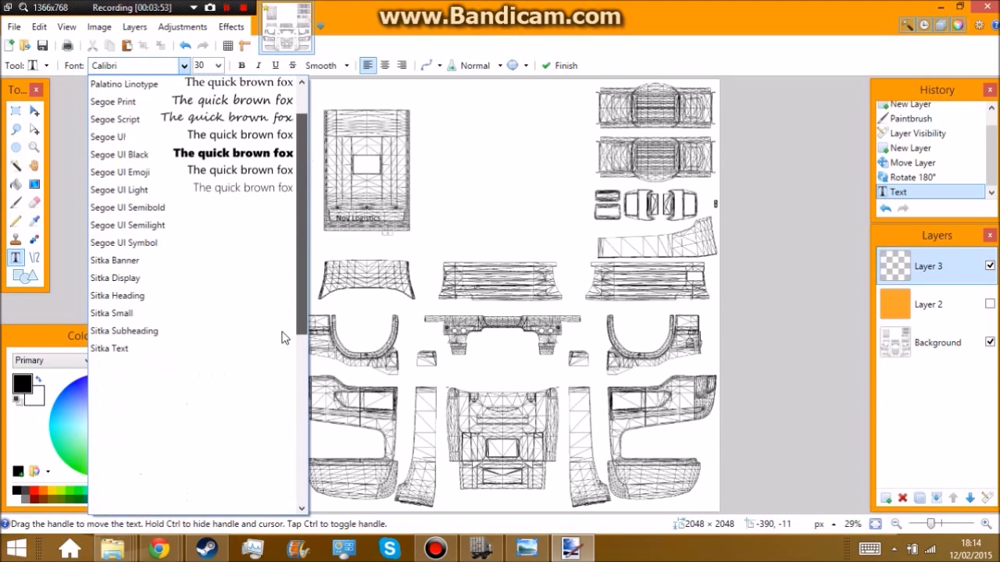
left_click(231, 118)
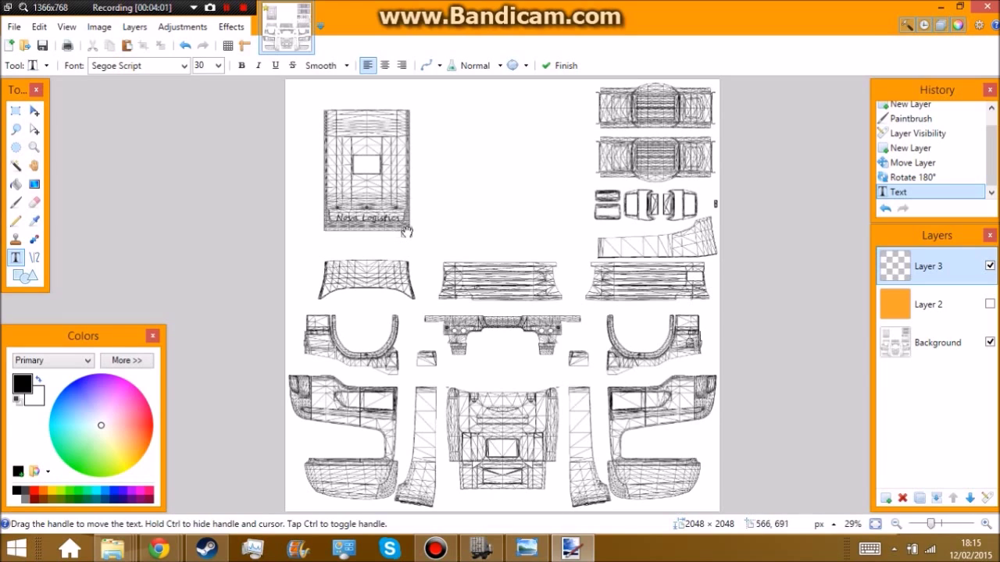
left_click_drag(406, 232, 404, 234)
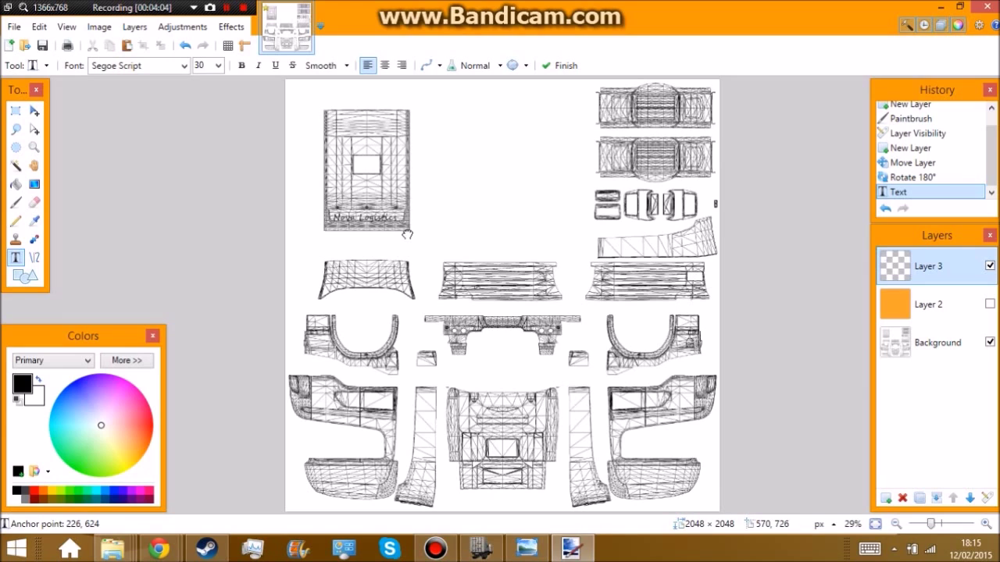
left_click_drag(407, 234, 407, 233)
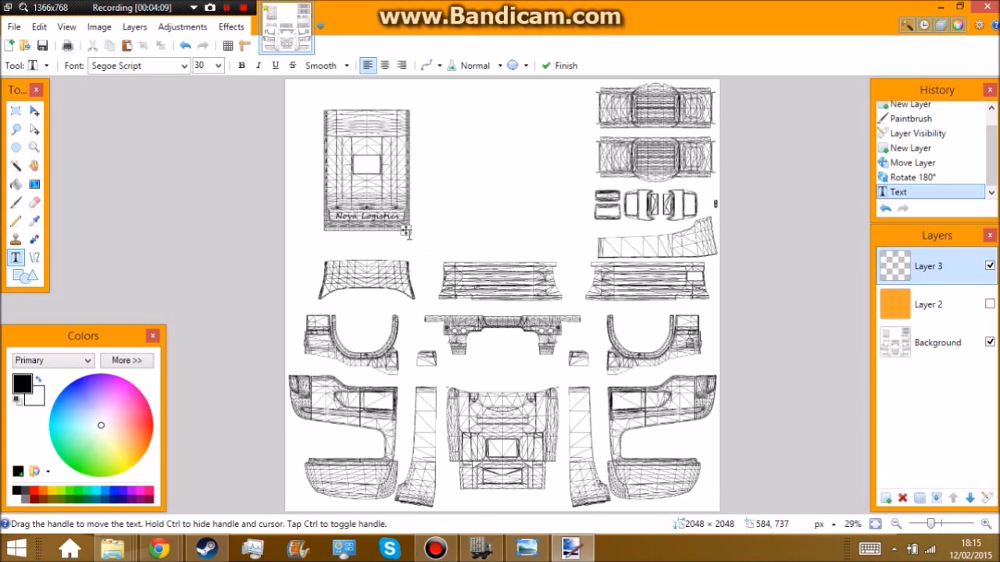
left_click_drag(407, 233, 403, 229)
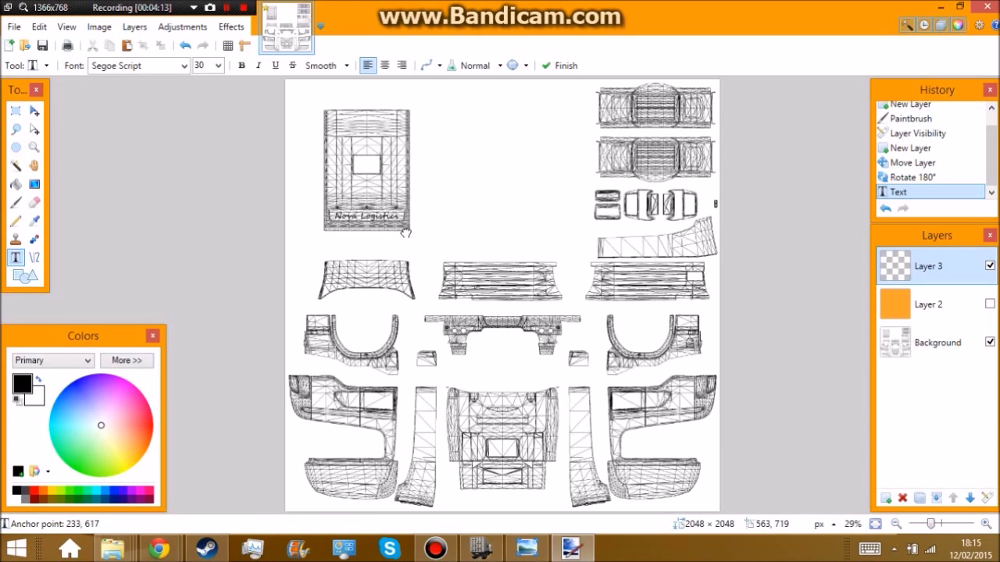
left_click_drag(405, 232, 405, 230)
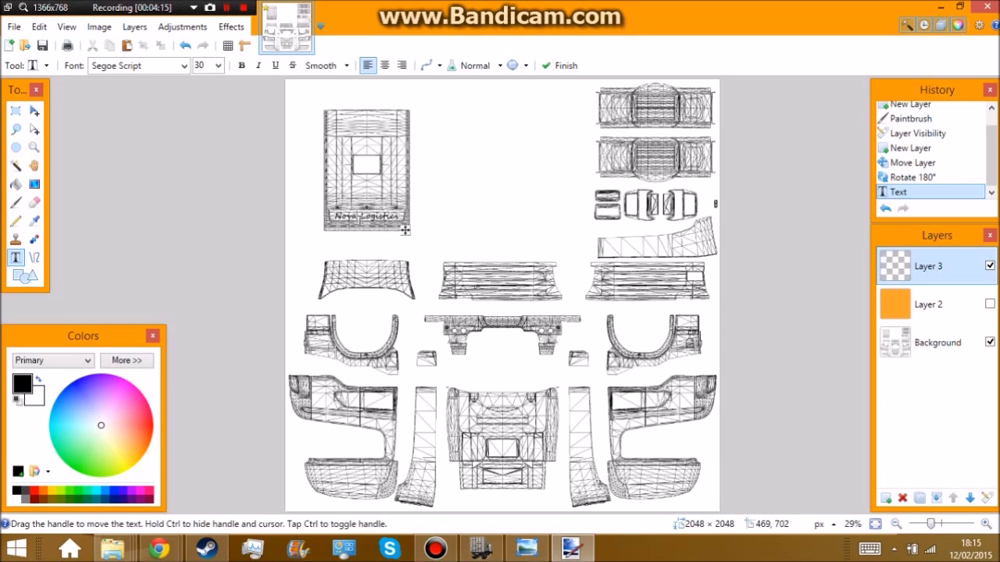
Rotate the image 180° back upright and toggle orange Layer 2 to check the text.
left_click(99, 27)
left_click(129, 167)
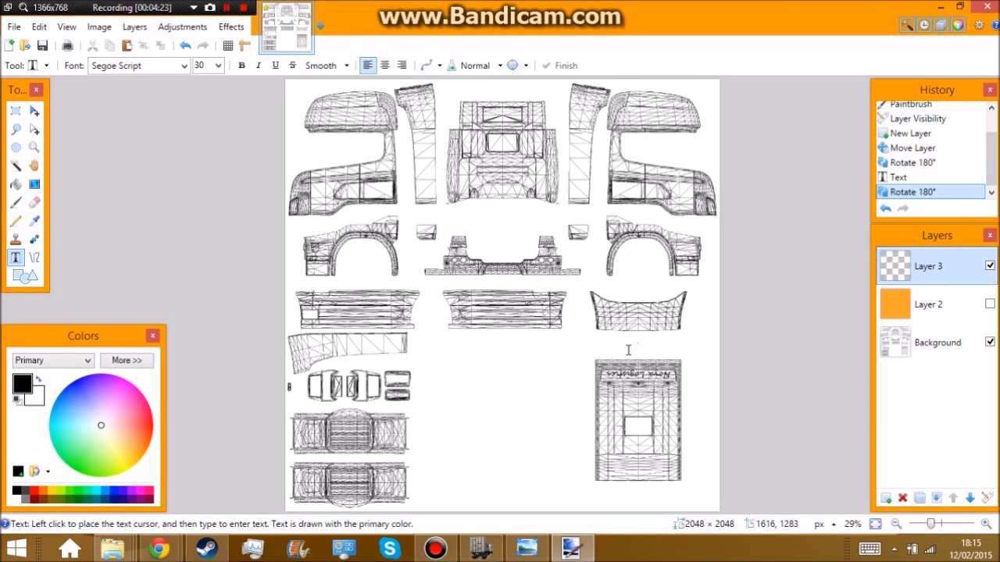
left_click(989, 303)
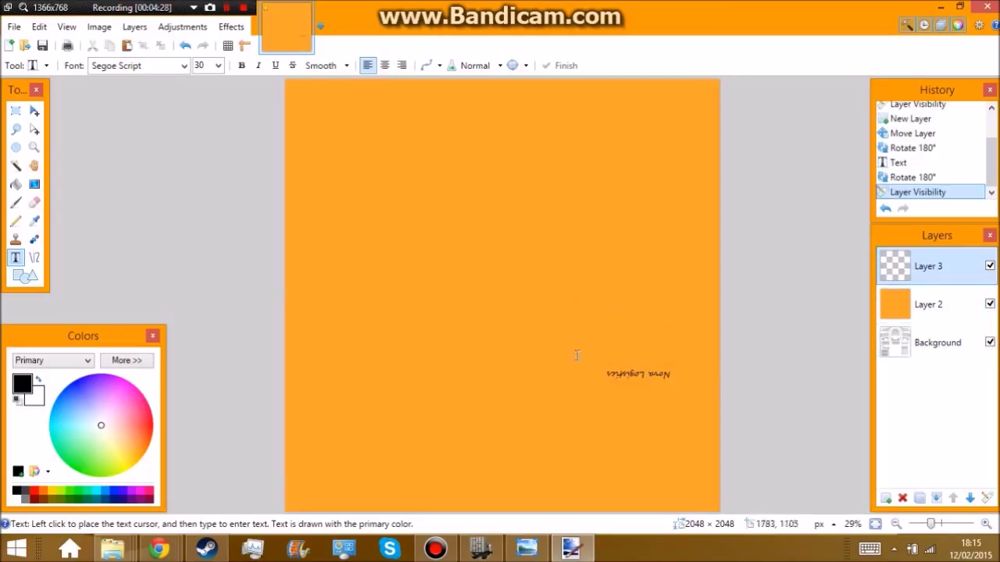
left_click(989, 304)
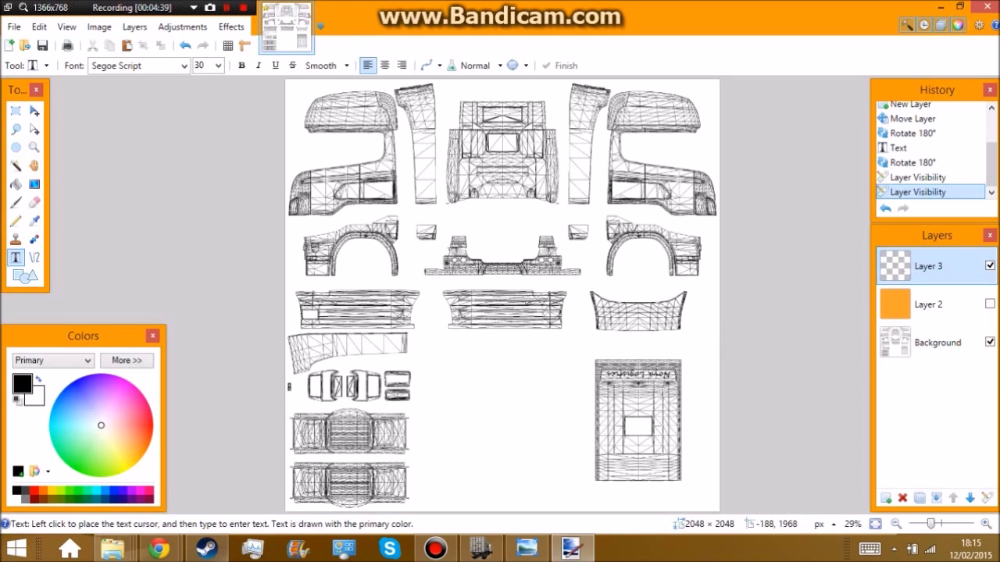
mouse_move(174, 550)
mouse_move(435, 549)
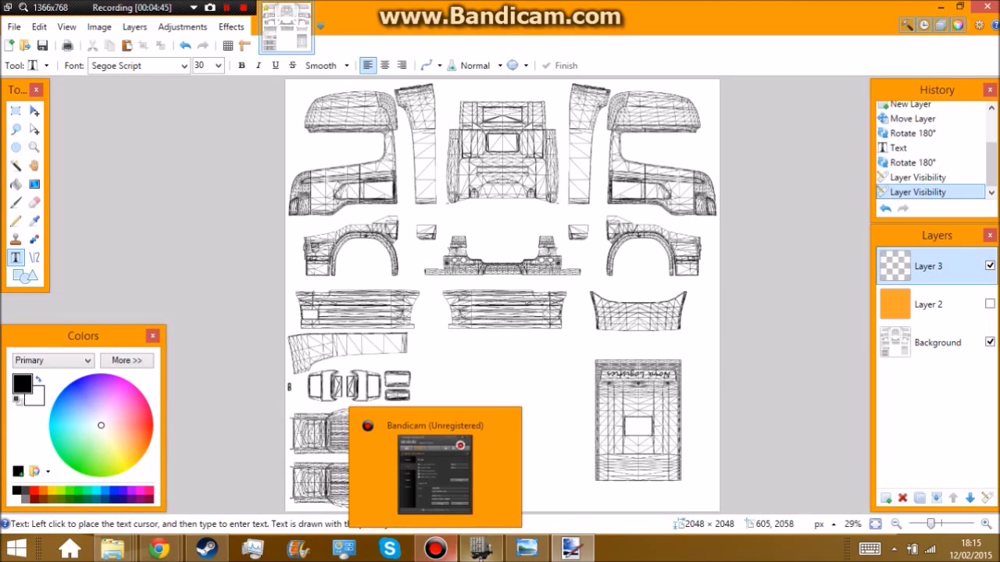
mouse_move(527, 550)
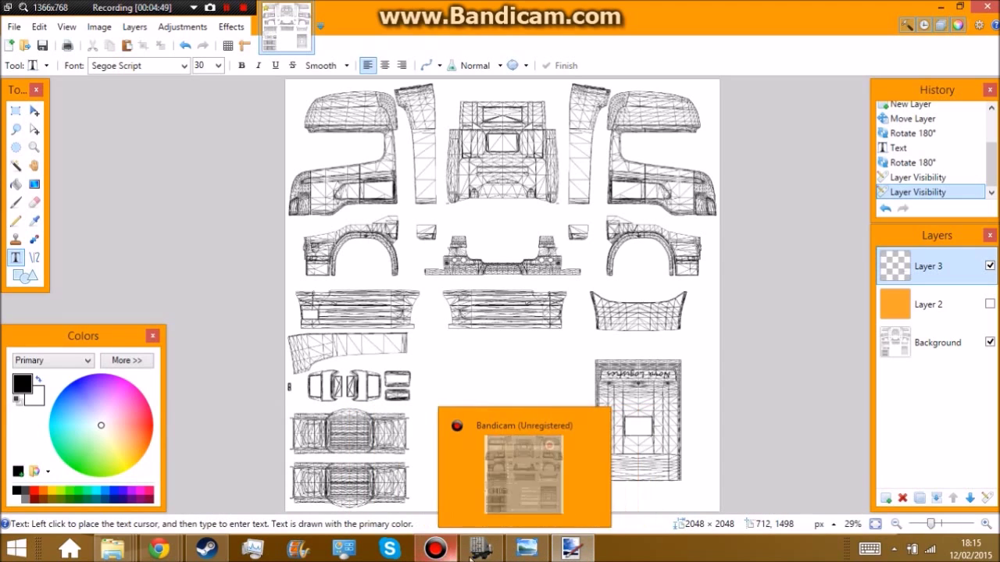
mouse_move(134, 549)
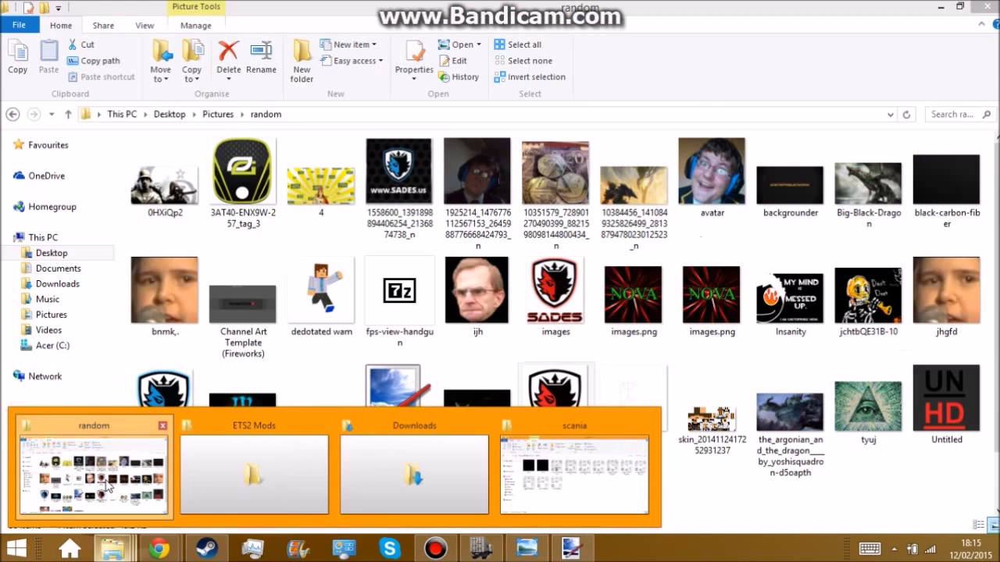
Bring File Explorer forward and navigate to the Downloads folder.
left_click(108, 486)
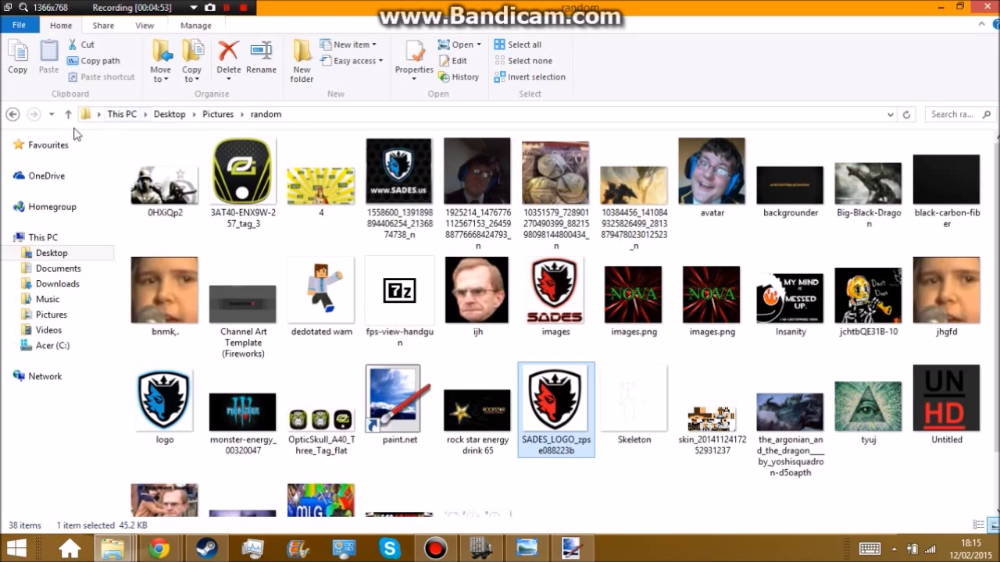
left_click(12, 115)
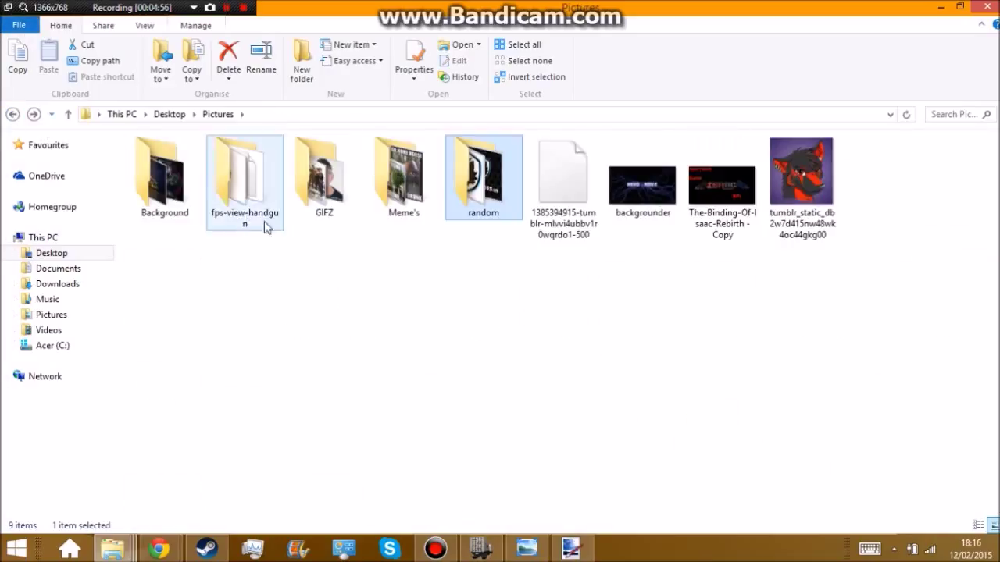
left_click(793, 215)
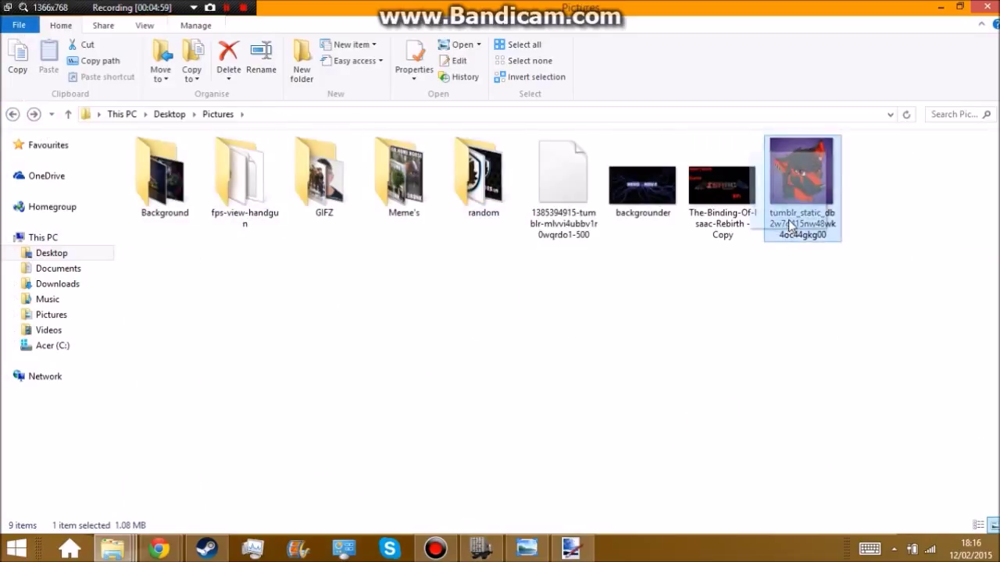
left_click_drag(791, 225, 798, 233)
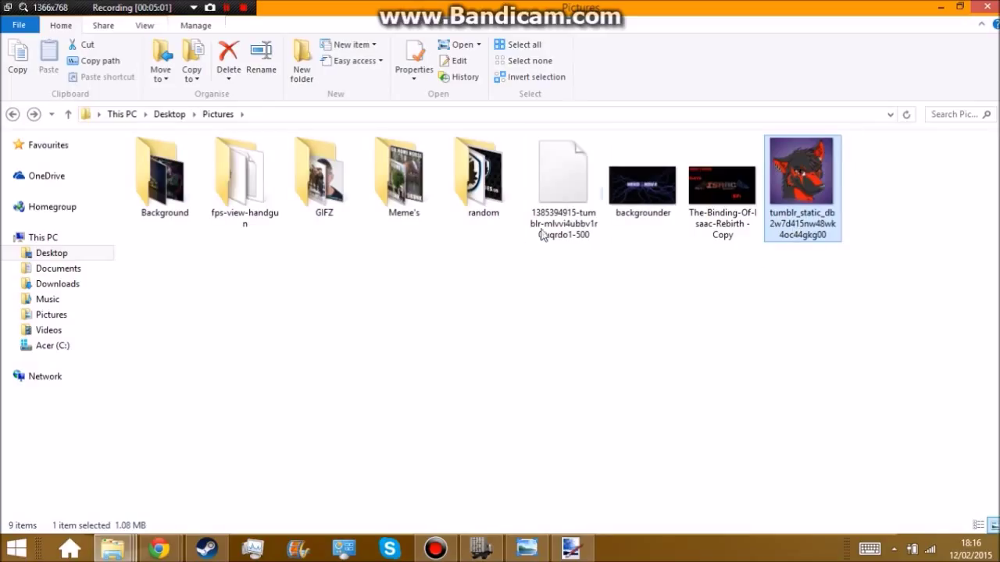
left_click(36, 288)
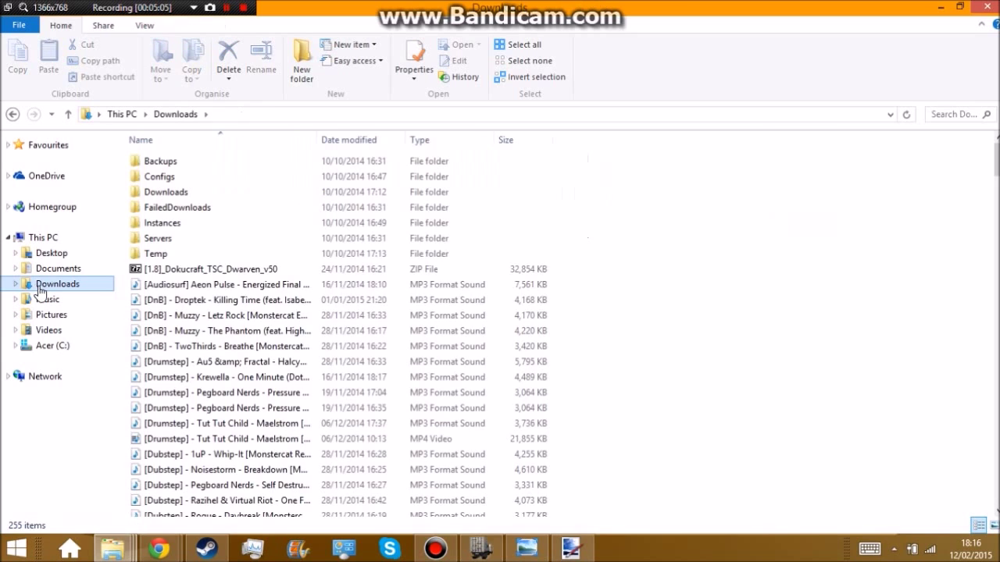
left_click_drag(996, 160, 997, 473)
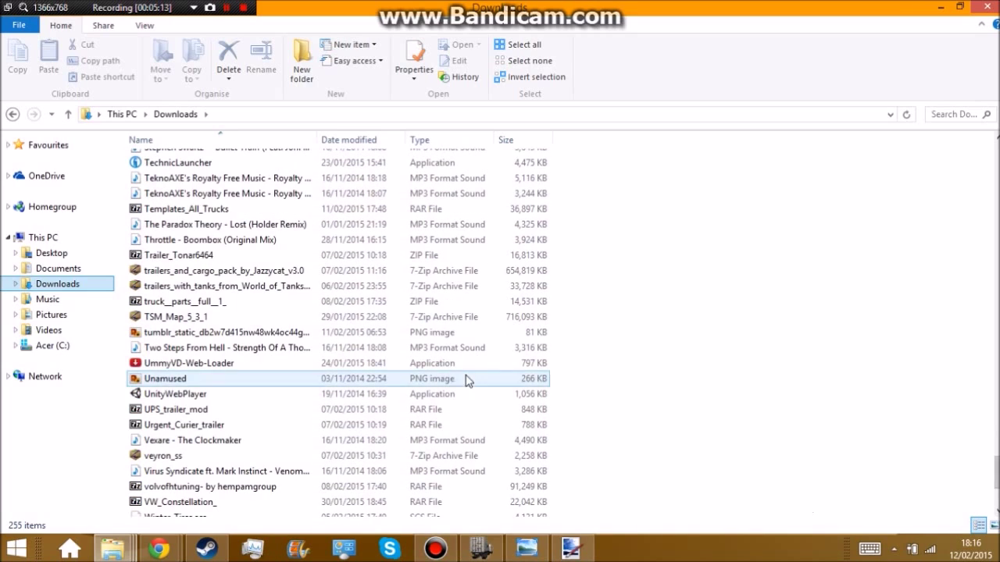
Preview the purple wolf PNG, then drag it onto the paint.net skin canvas.
left_click(404, 335)
double_click(404, 336)
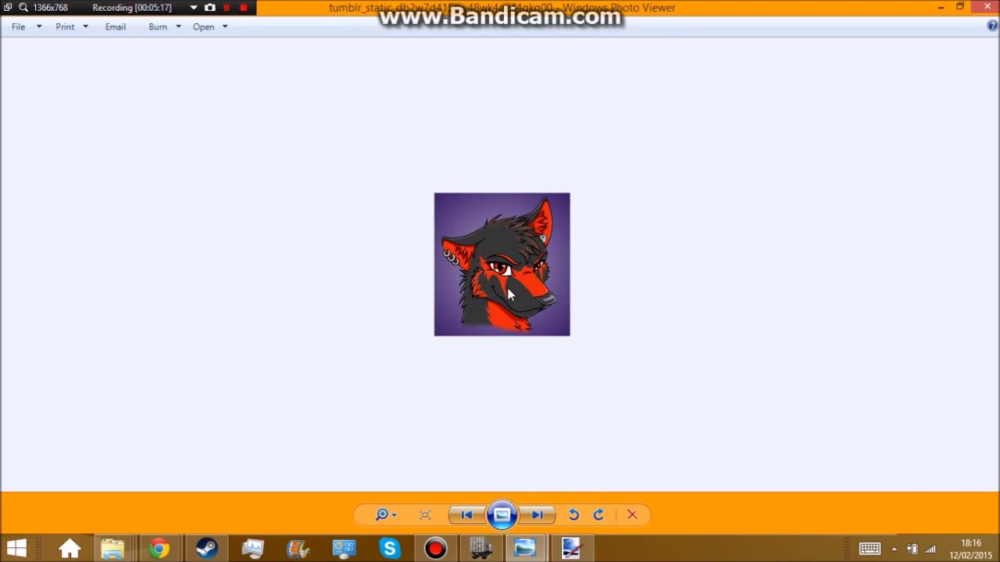
left_click(985, 7)
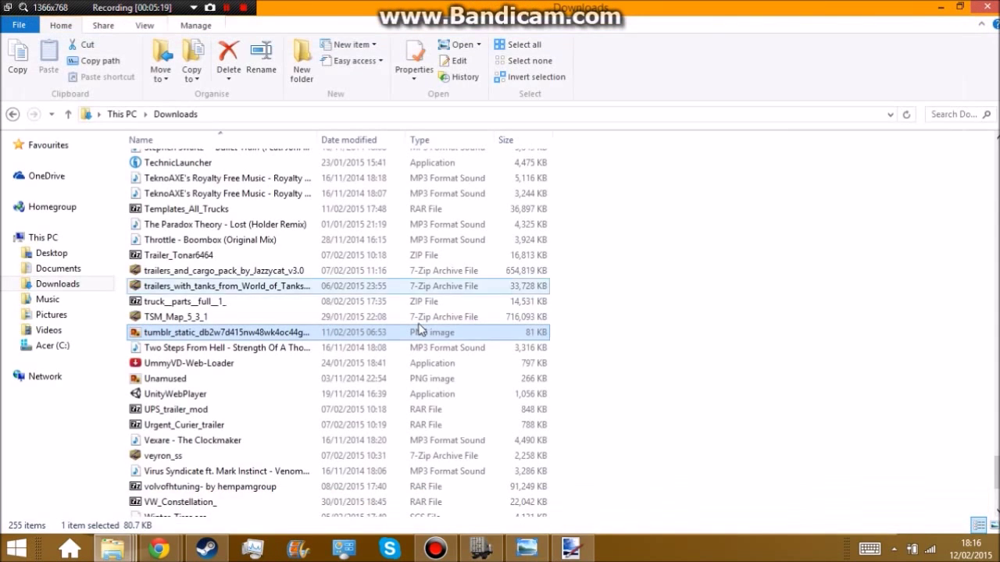
mouse_move(400, 335)
left_mouse_down()
mouse_move(479, 399)
mouse_move(426, 518)
mouse_move(270, 458)
mouse_move(492, 552)
mouse_move(586, 556)
mouse_move(508, 385)
left_mouse_up()
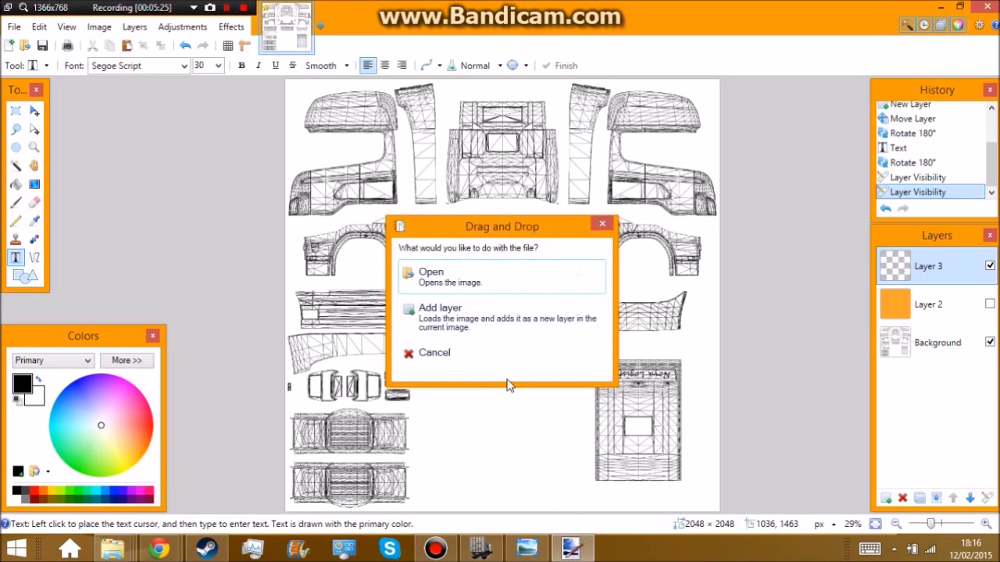
Import the wolf picture as a layer, enlarge it to 260 × 261 over the cab front, and show orange Layer 2.
left_click(429, 312)
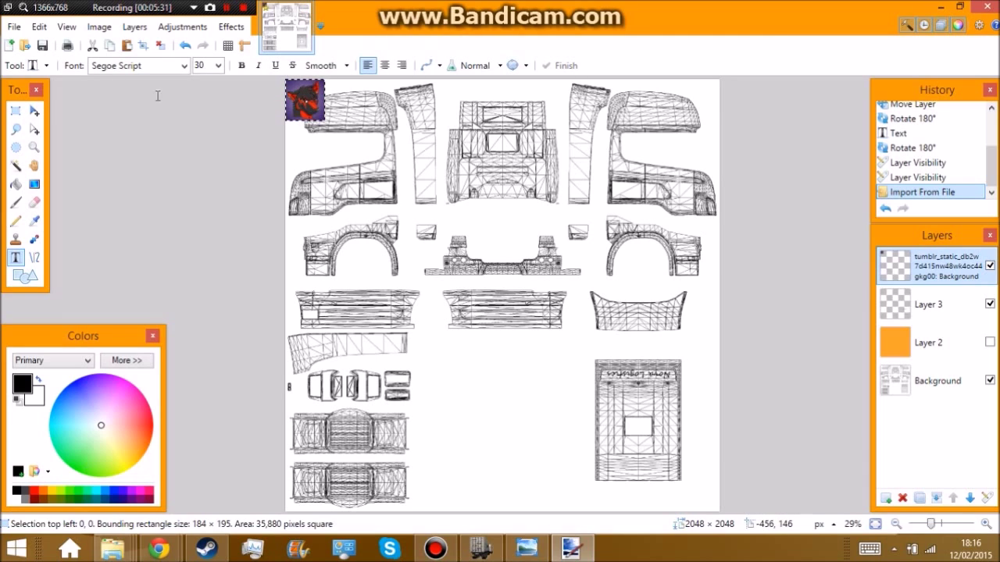
left_click(34, 111)
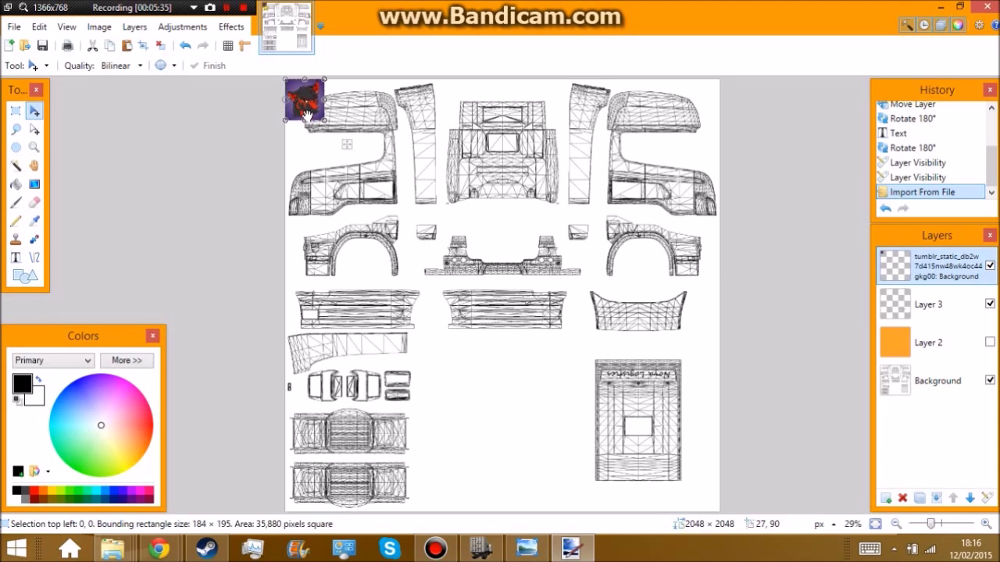
left_click_drag(289, 97, 62, 128)
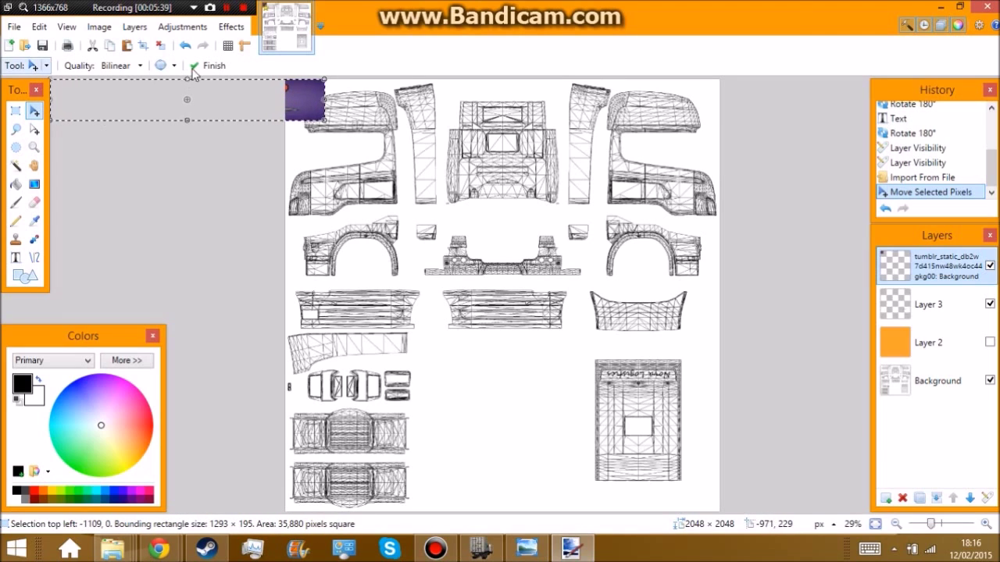
left_click(185, 47)
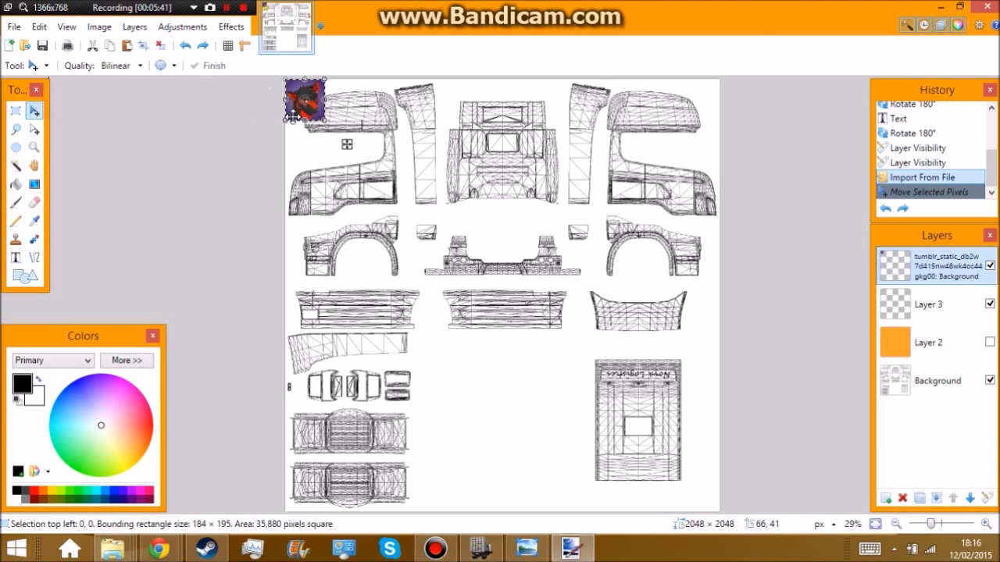
left_click_drag(293, 110, 504, 178)
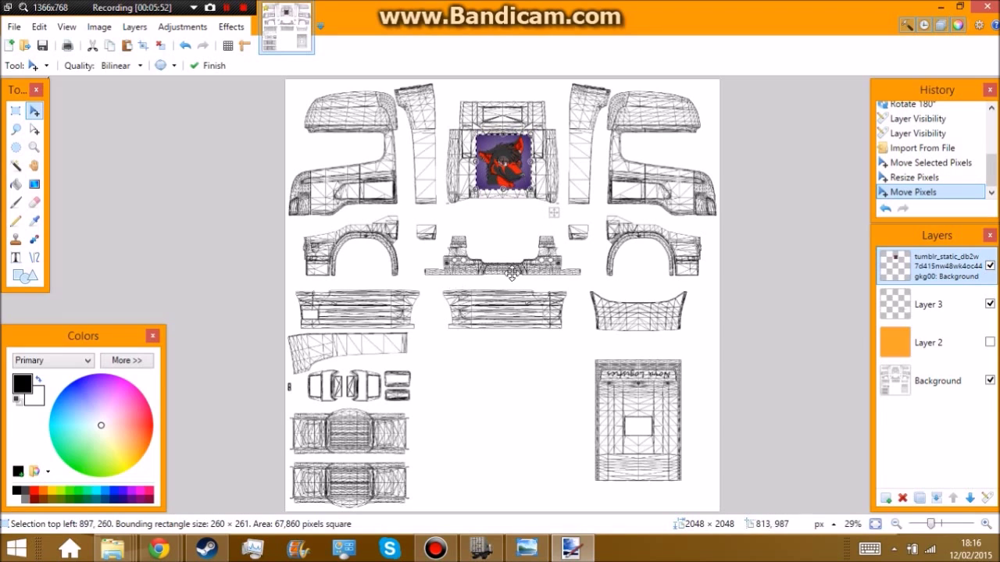
left_click(925, 354)
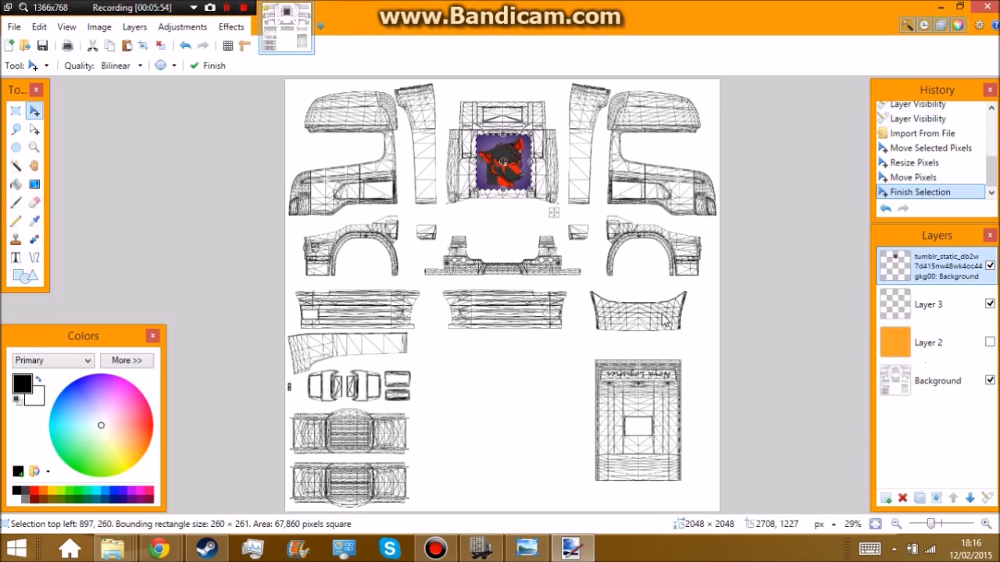
left_click(991, 343)
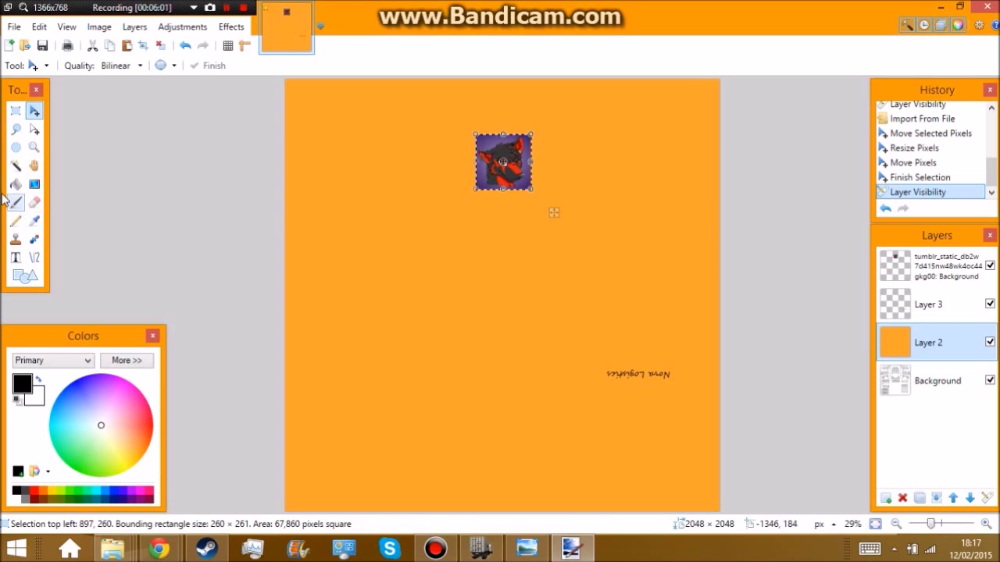
Sample the dark purple from the logo's border as the painting colour.
left_click(35, 222)
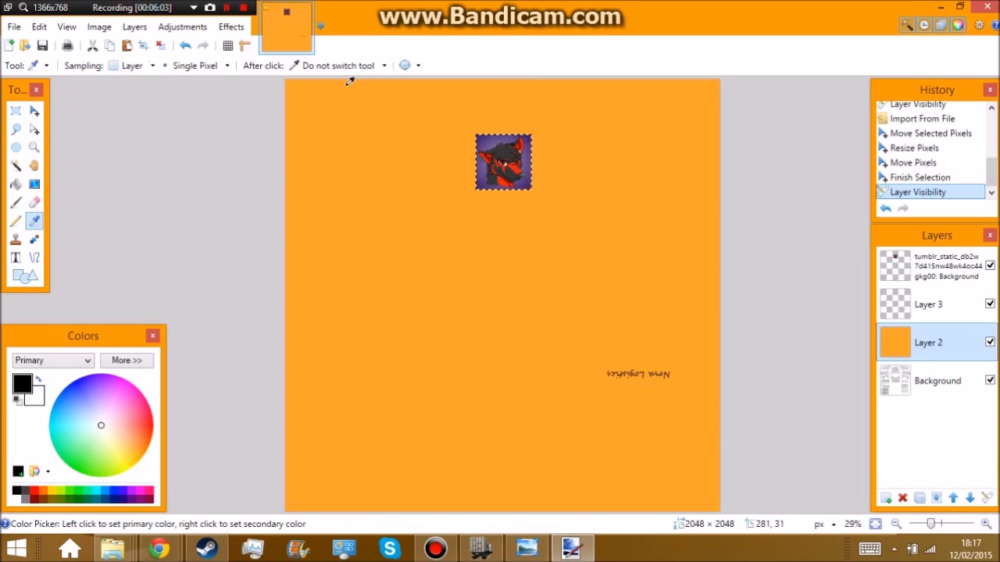
left_click(481, 140)
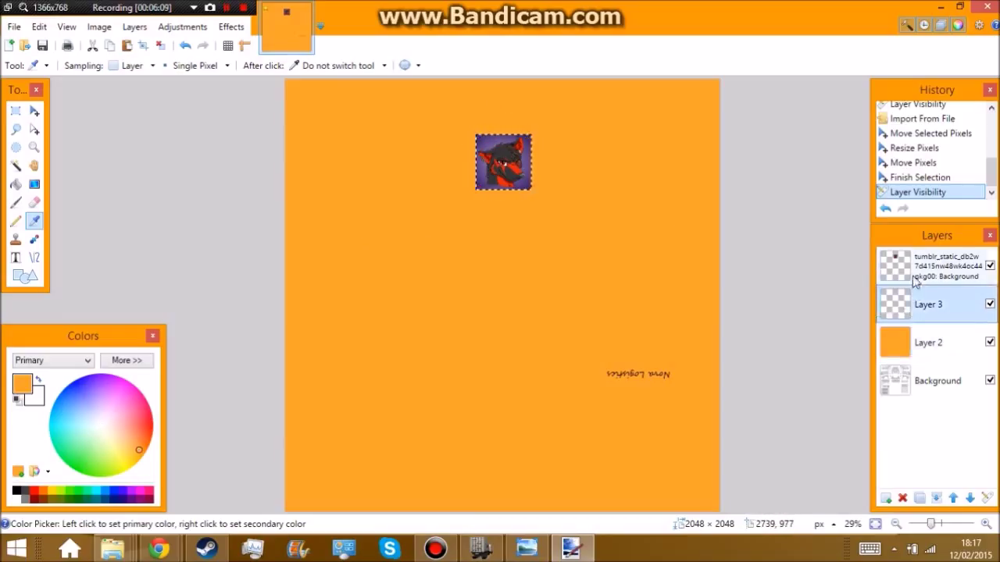
left_click(937, 265)
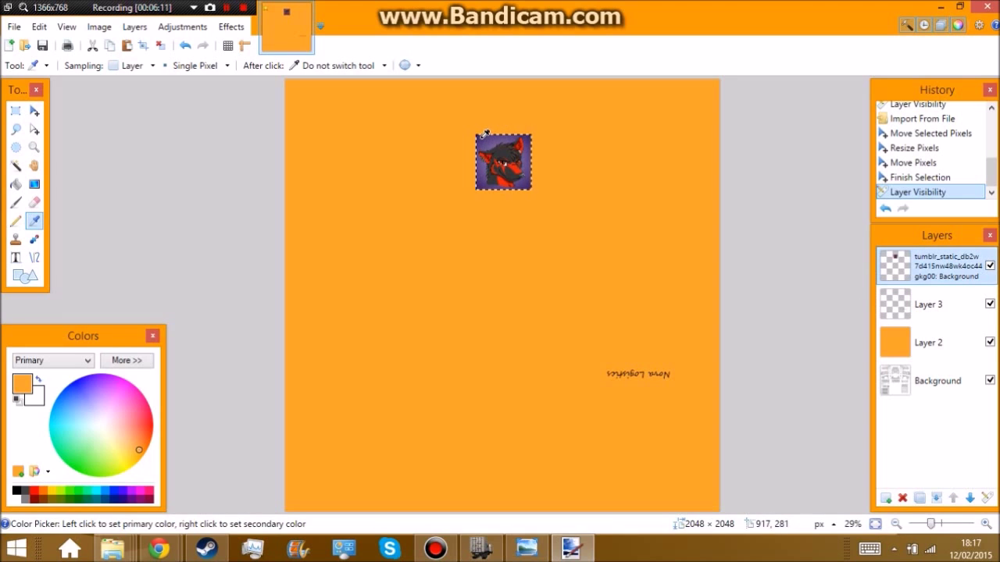
left_click(485, 135)
Try Paint Bucket fills of purple on Layer 2, then switch to the Paintbrush and hide the logo layer.
left_click(15, 184)
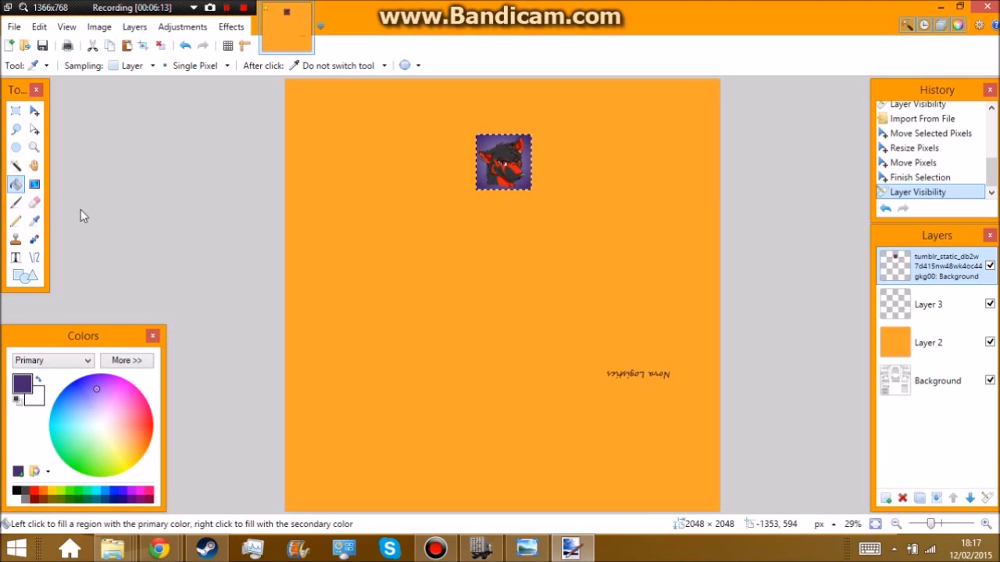
left_click(389, 324)
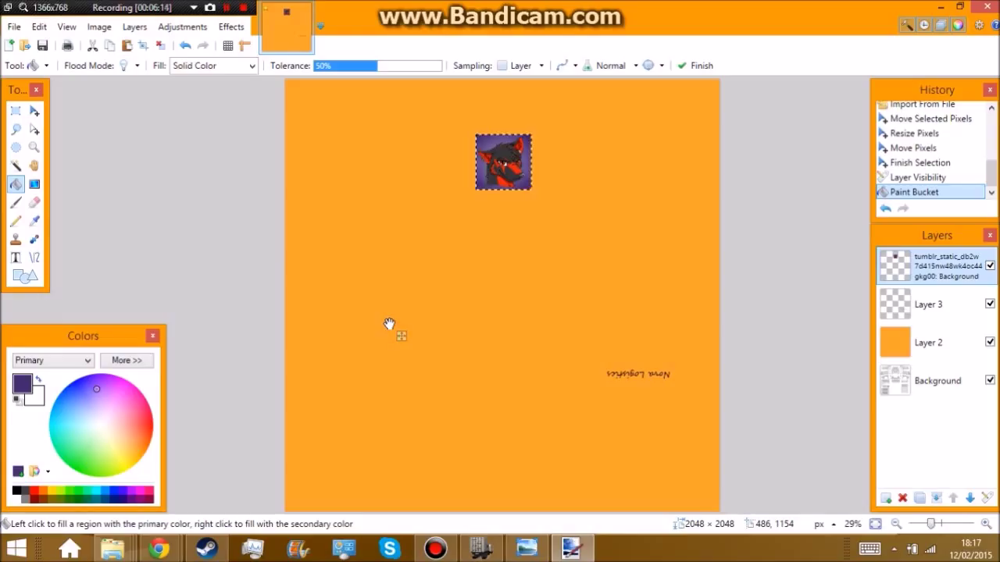
left_click(891, 344)
left_click(471, 276)
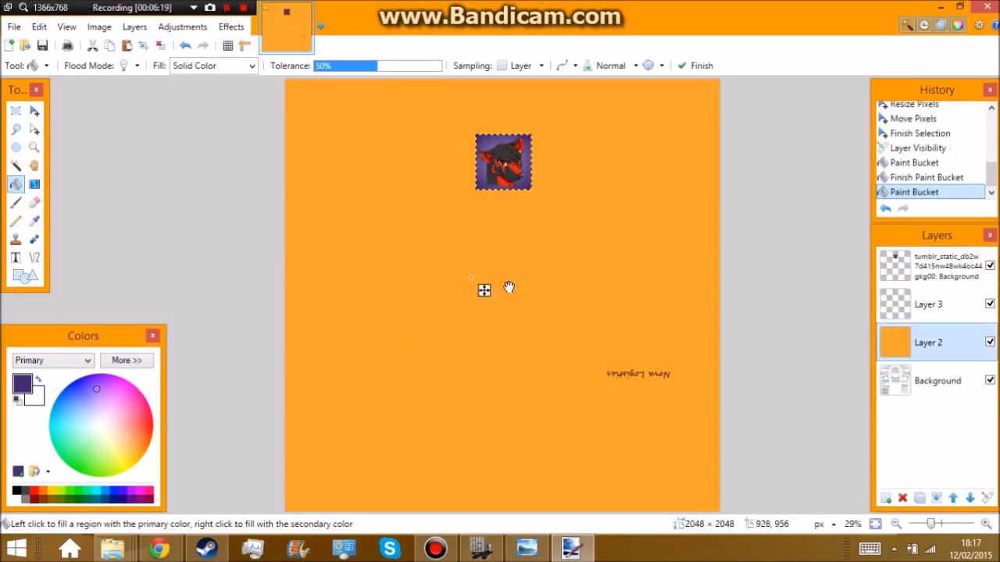
left_click(438, 239)
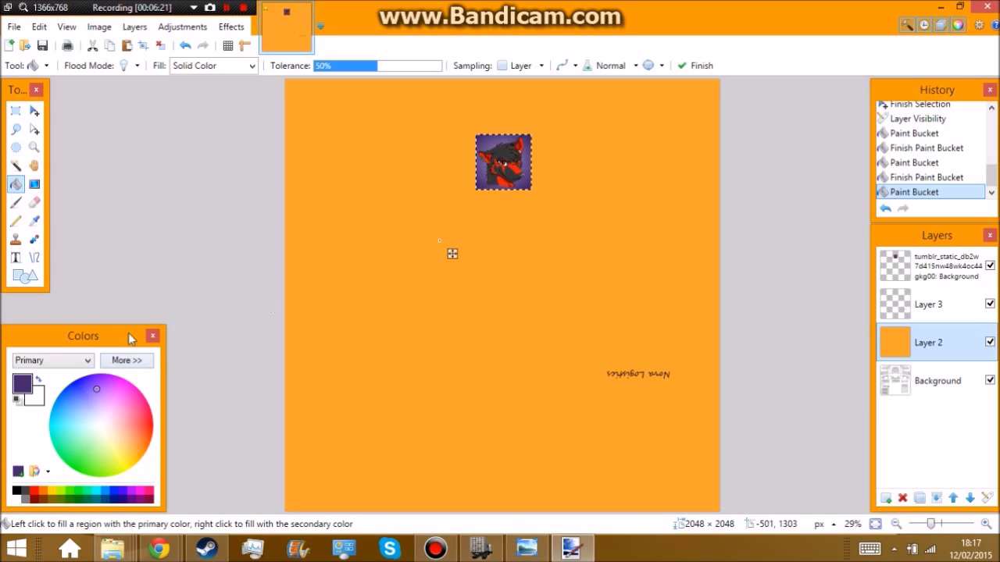
left_click(15, 202)
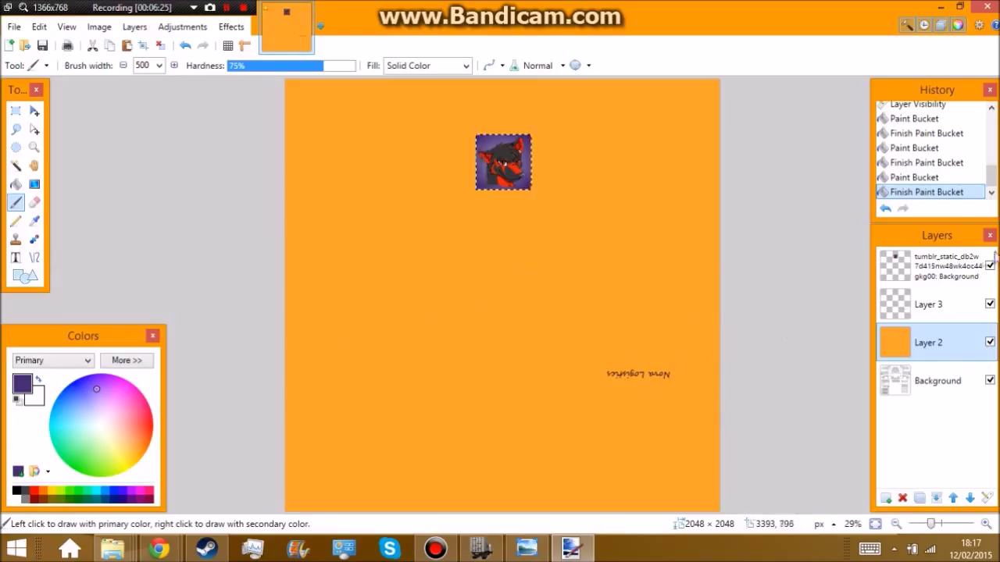
left_click(989, 266)
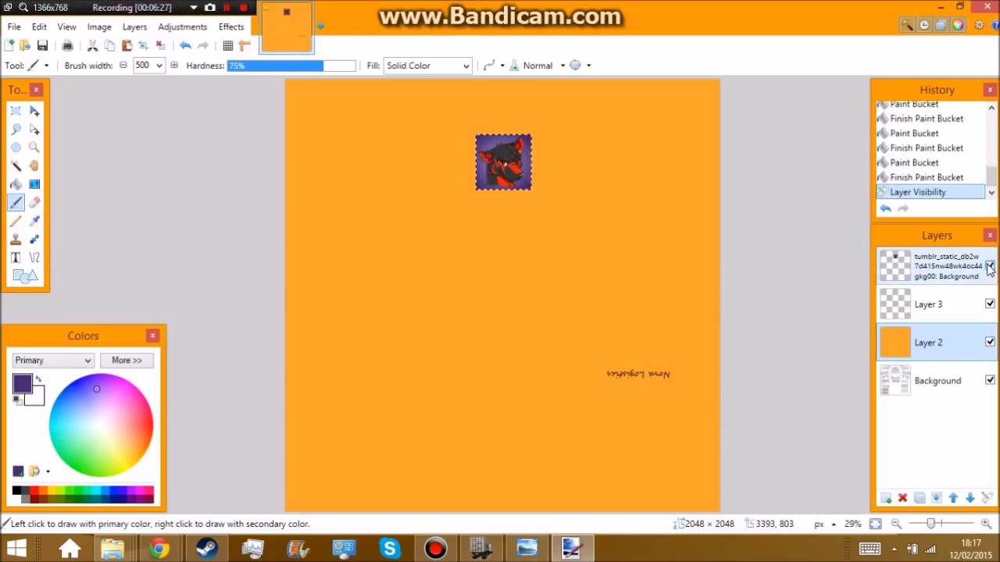
Hide the Layer 3 text and test a purple stroke, toggling Layer 2's visibility to check the template.
left_click(989, 304)
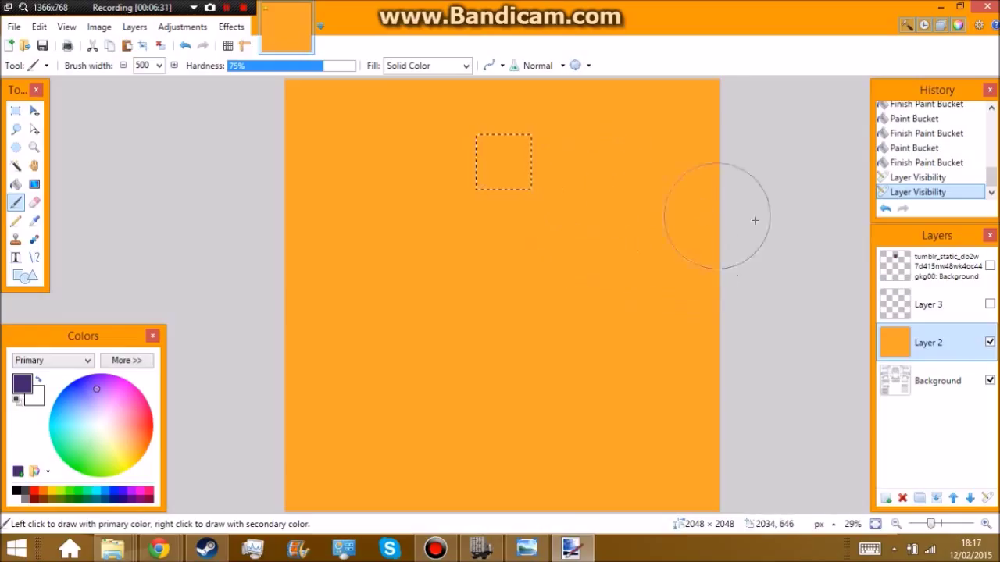
left_click_drag(755, 219, 854, 224)
left_click(989, 343)
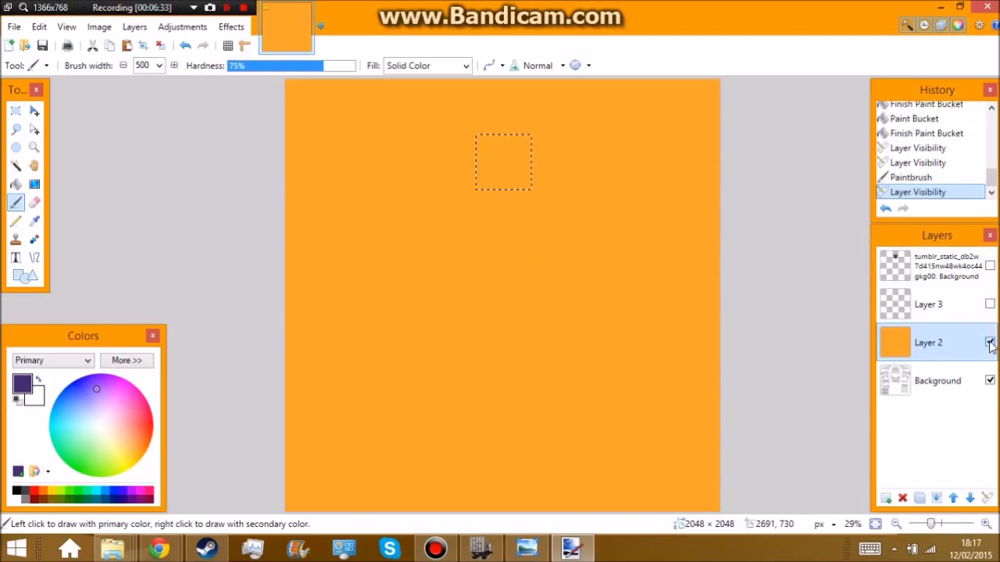
left_click(988, 341)
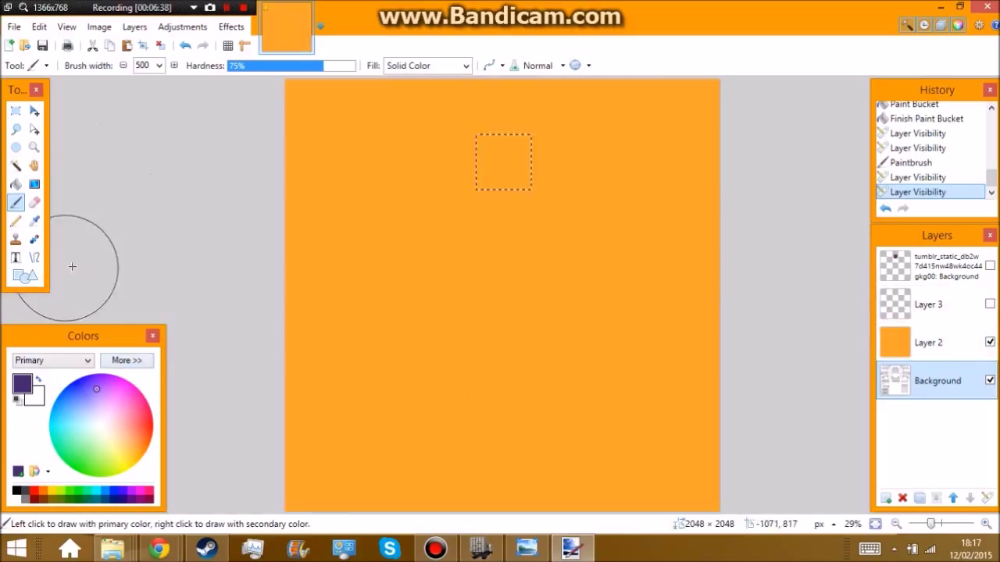
Clear the selection around the logo area.
left_click(34, 202)
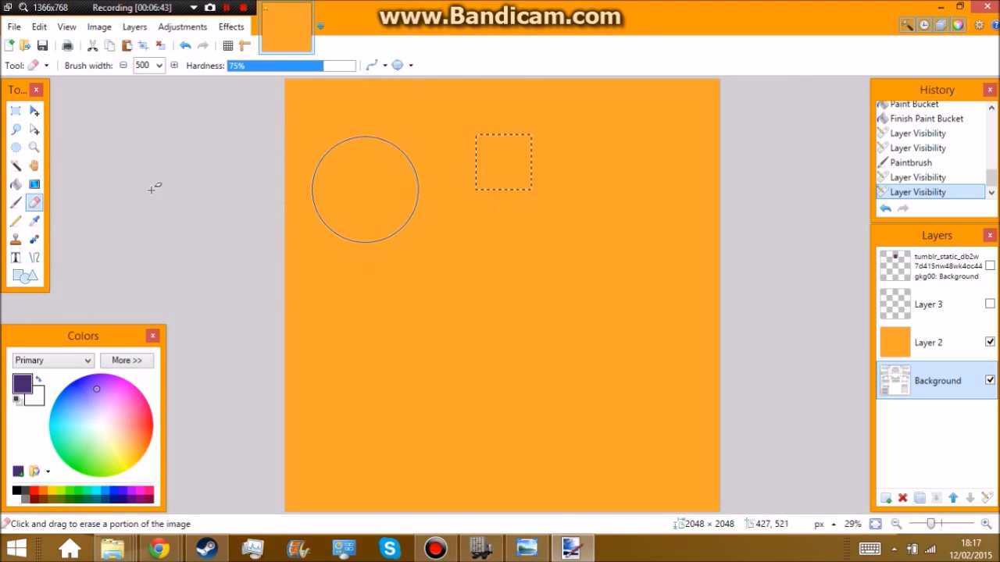
left_click(16, 111)
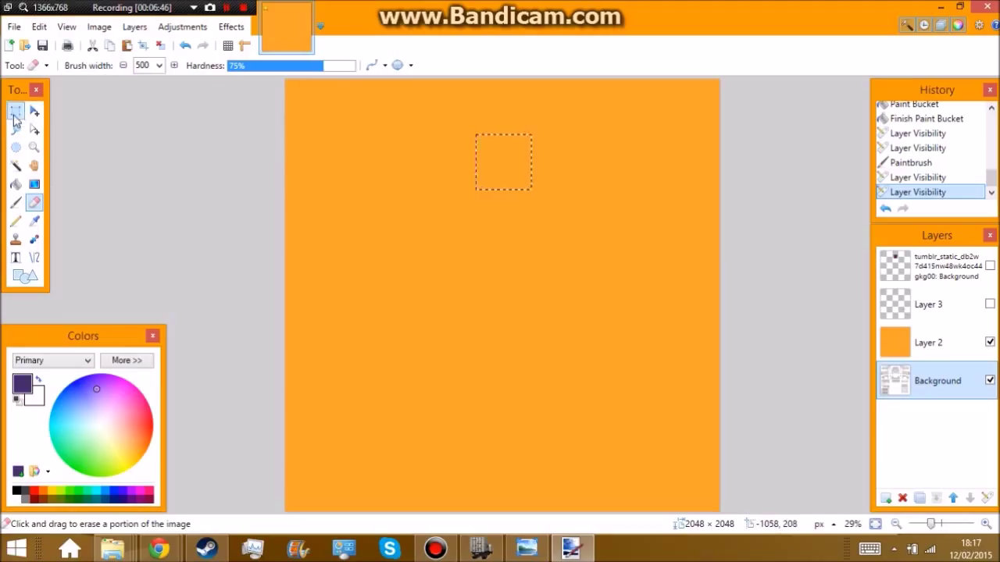
left_click(518, 146)
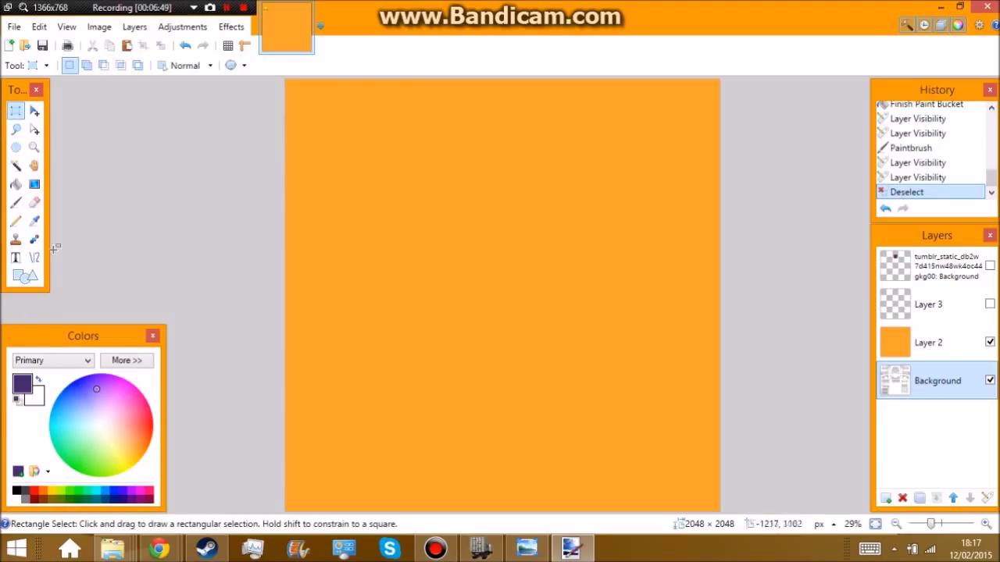
Select Layer 2 and paint purple across its upper right with the width-500 Paintbrush.
left_click(15, 203)
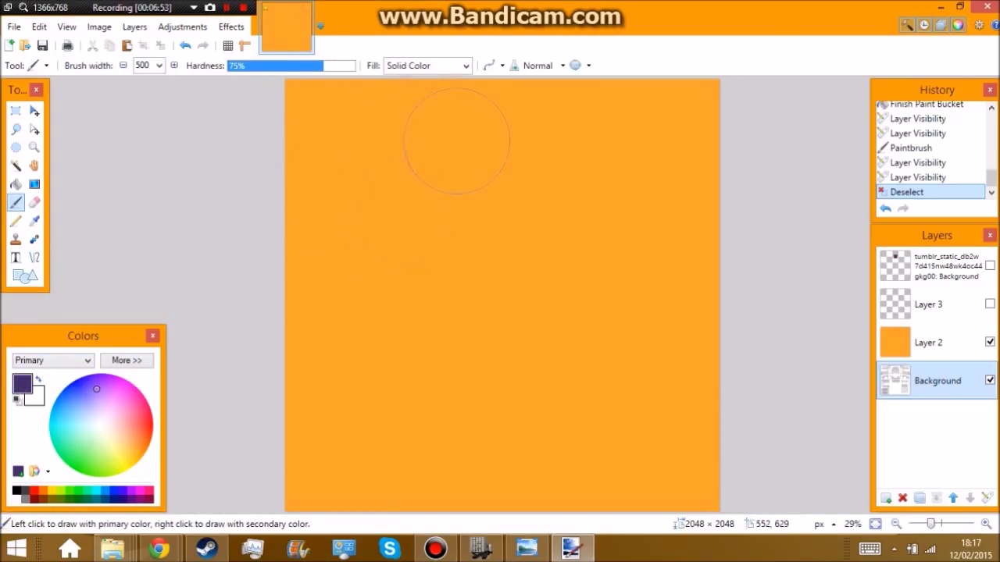
left_click(499, 193)
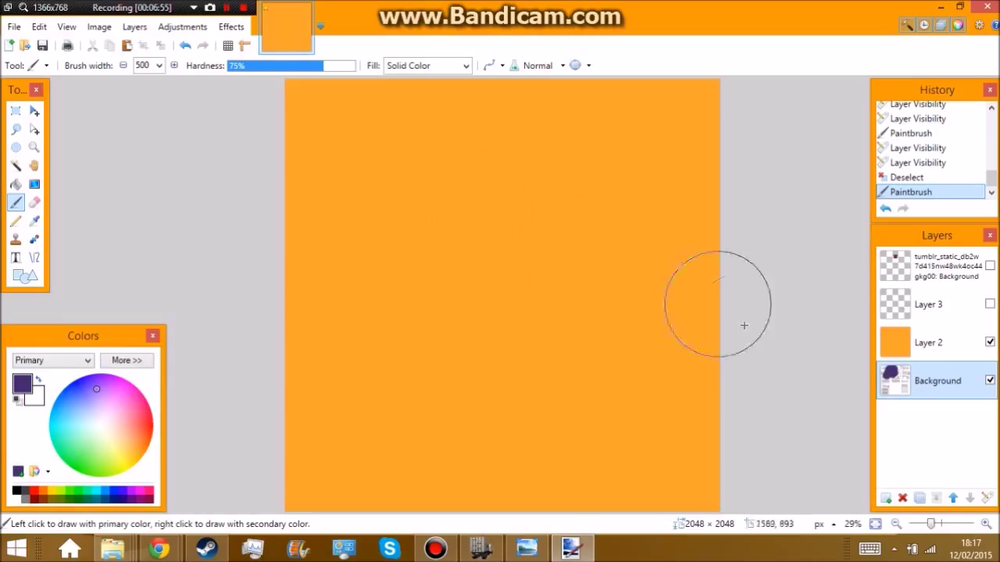
left_click_drag(903, 272, 895, 397)
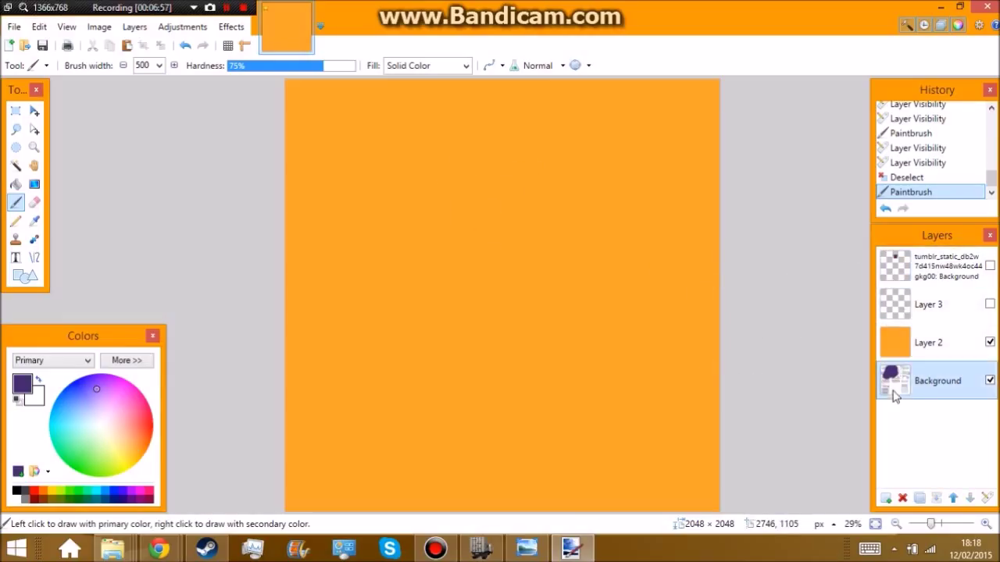
left_click(883, 212)
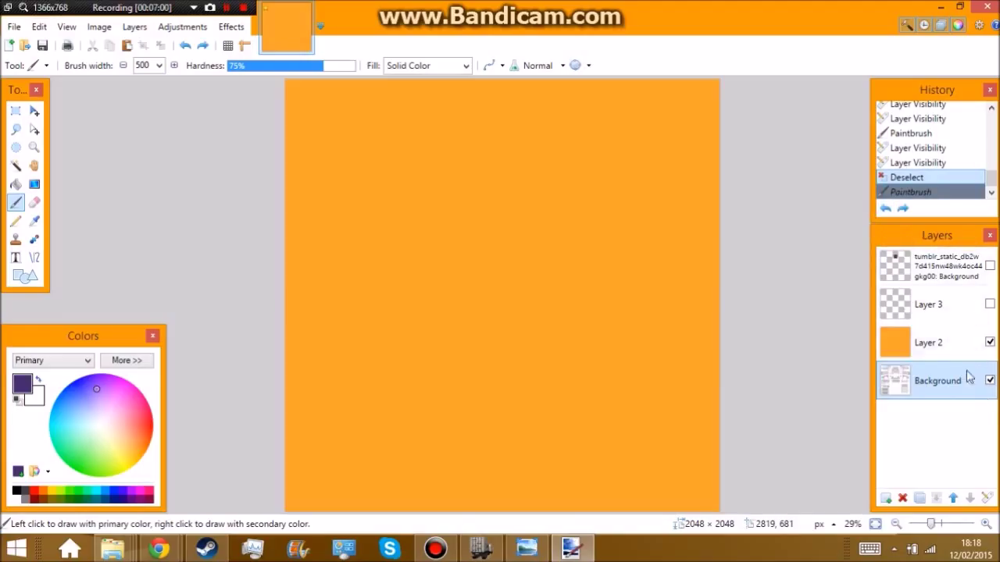
left_click(929, 353)
mouse_move(586, 211)
left_mouse_down()
mouse_move(661, 258)
mouse_move(657, 140)
mouse_move(744, 205)
mouse_move(658, 89)
mouse_move(655, 31)
mouse_move(649, 106)
mouse_move(508, 114)
mouse_move(234, 43)
mouse_move(383, 175)
mouse_move(301, 58)
mouse_move(114, 27)
mouse_move(352, 278)
mouse_move(321, 100)
mouse_move(356, 191)
mouse_move(407, 237)
mouse_move(339, 71)
mouse_move(452, 199)
mouse_move(464, 240)
mouse_move(572, 280)
mouse_move(547, 196)
mouse_move(463, 251)
mouse_move(434, 236)
mouse_move(508, 184)
mouse_move(498, 369)
mouse_move(453, 382)
mouse_move(559, 365)
mouse_move(509, 324)
mouse_move(454, 381)
mouse_move(432, 457)
mouse_move(492, 354)
mouse_move(416, 418)
mouse_move(331, 531)
mouse_move(246, 561)
mouse_move(366, 357)
mouse_move(263, 501)
mouse_move(419, 301)
mouse_move(385, 322)
mouse_move(325, 301)
mouse_move(415, 299)
mouse_move(445, 277)
mouse_move(489, 394)
mouse_move(481, 388)
mouse_move(699, 339)
mouse_move(666, 429)
mouse_move(679, 228)
mouse_move(621, 333)
mouse_move(639, 500)
mouse_move(698, 440)
mouse_move(709, 509)
mouse_move(765, 413)
left_mouse_up()
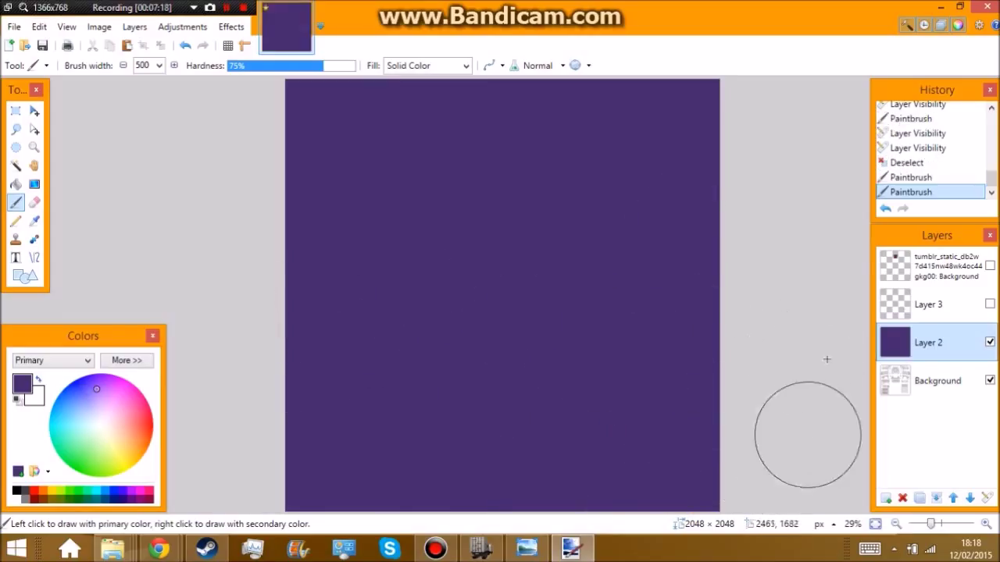
Show the Nova Logistics text on Layer 3 and the wolf logo layer again.
left_click(989, 306)
left_click(990, 267)
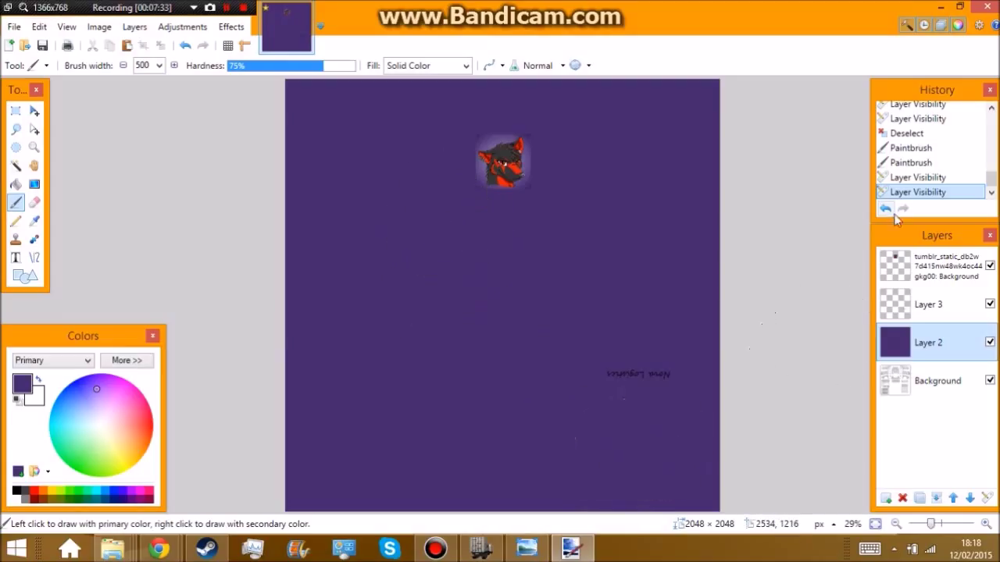
Paint purple dabs all around the wolf character on the top logo layer.
left_click(903, 267)
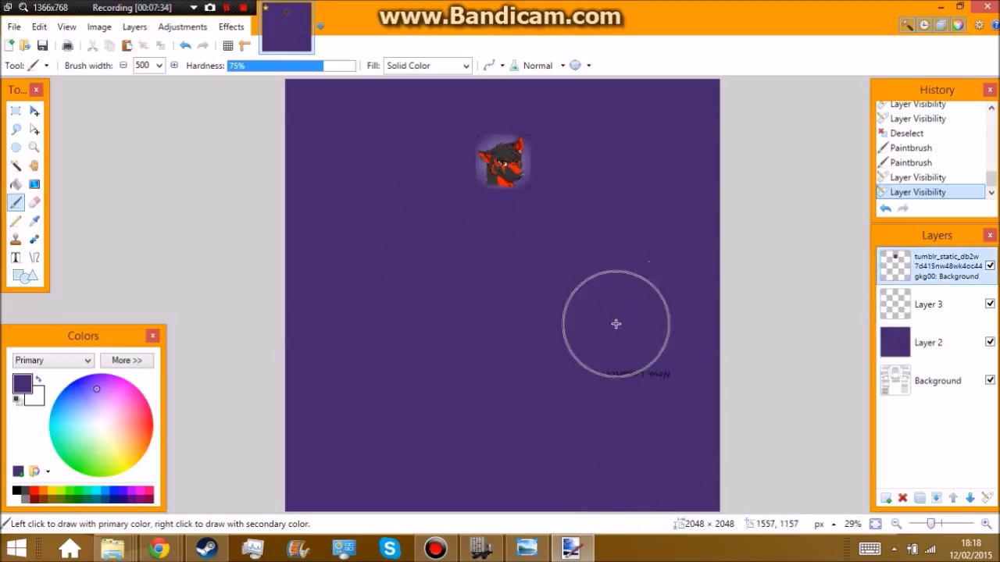
left_click(441, 230)
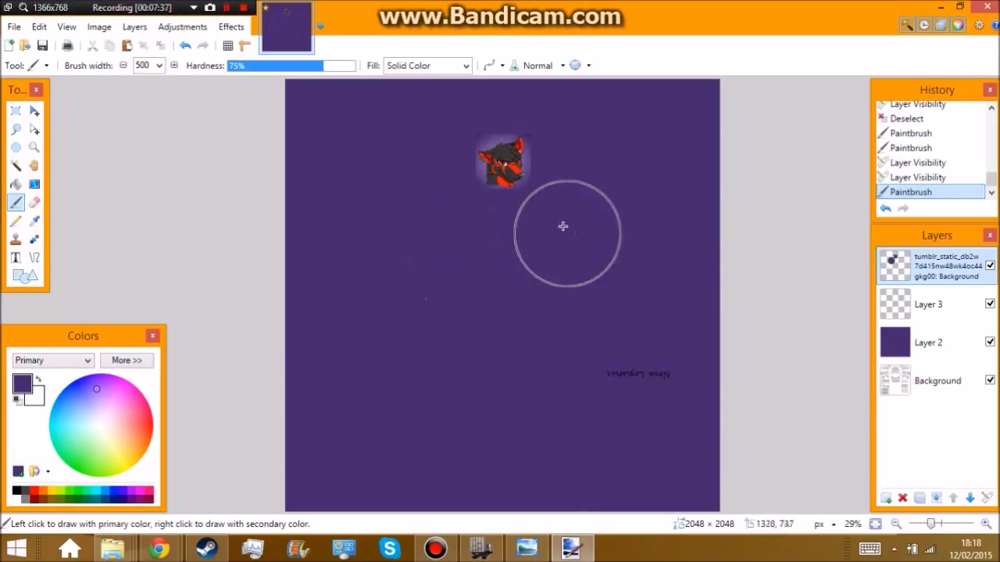
left_click(560, 228)
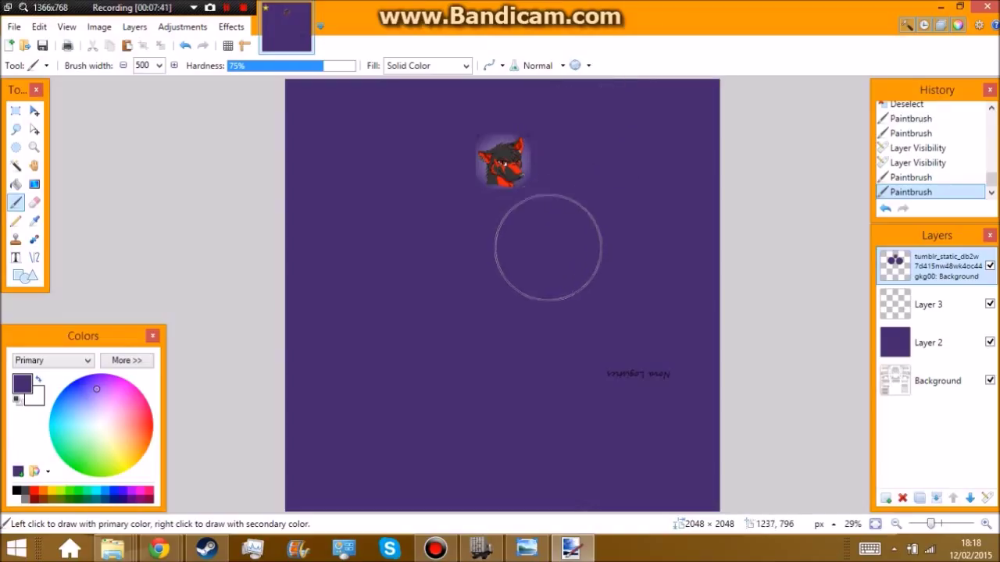
left_click(549, 228)
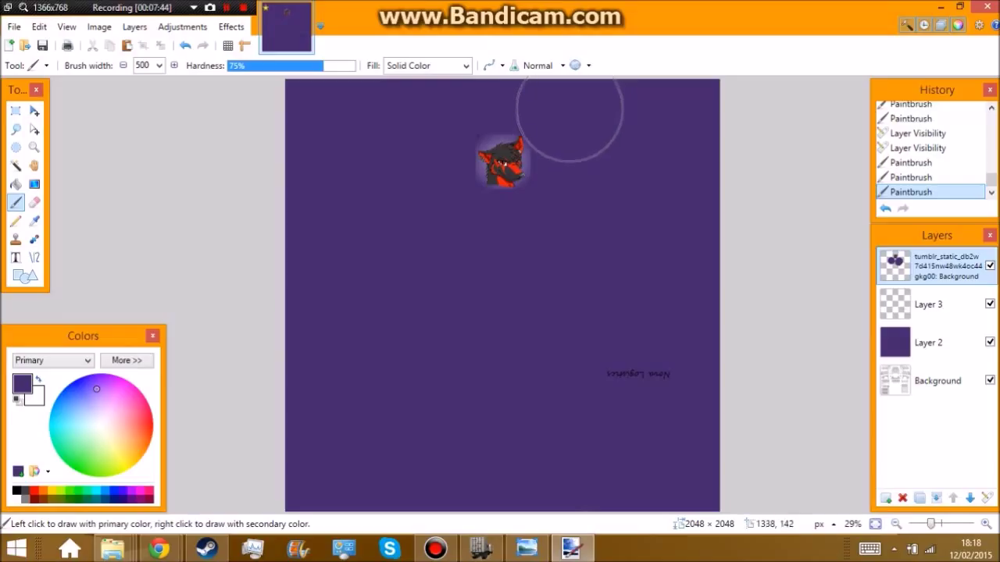
left_click(566, 118)
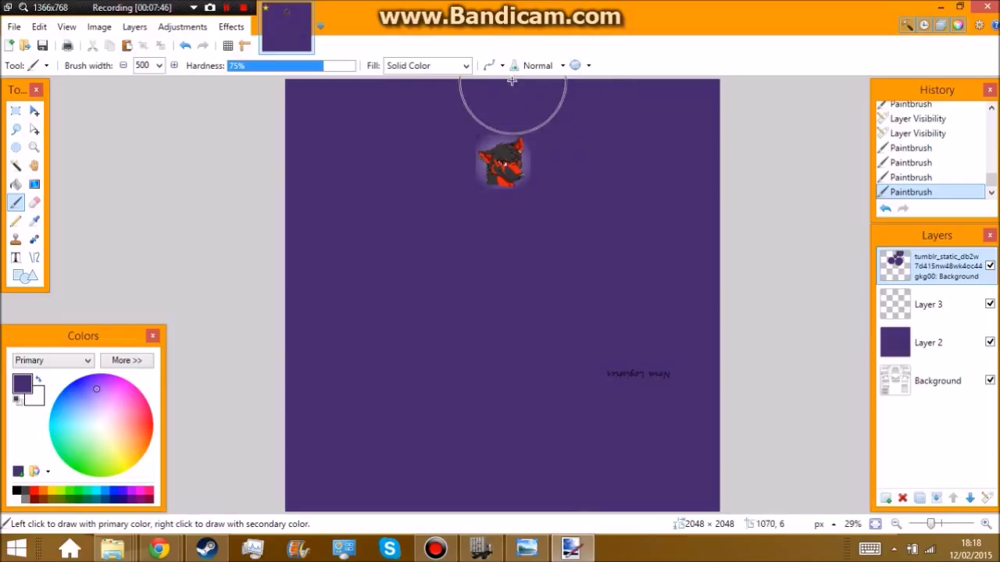
left_click(484, 83)
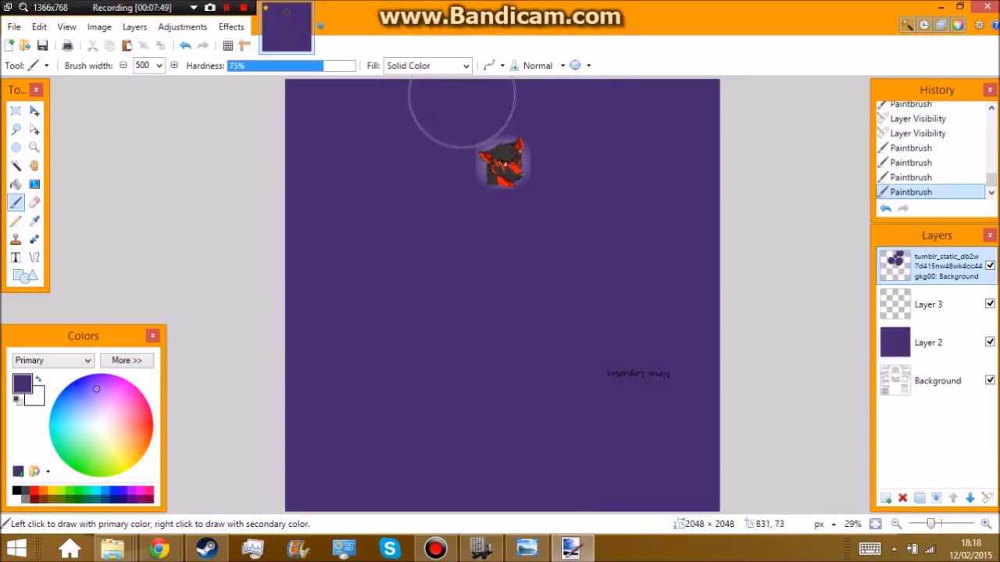
left_click(424, 165)
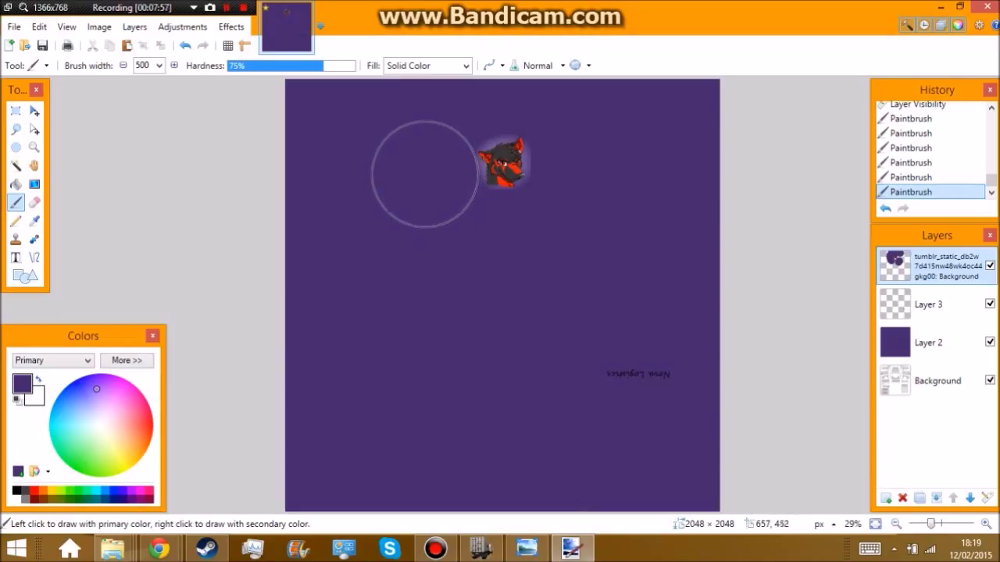
left_click(424, 149)
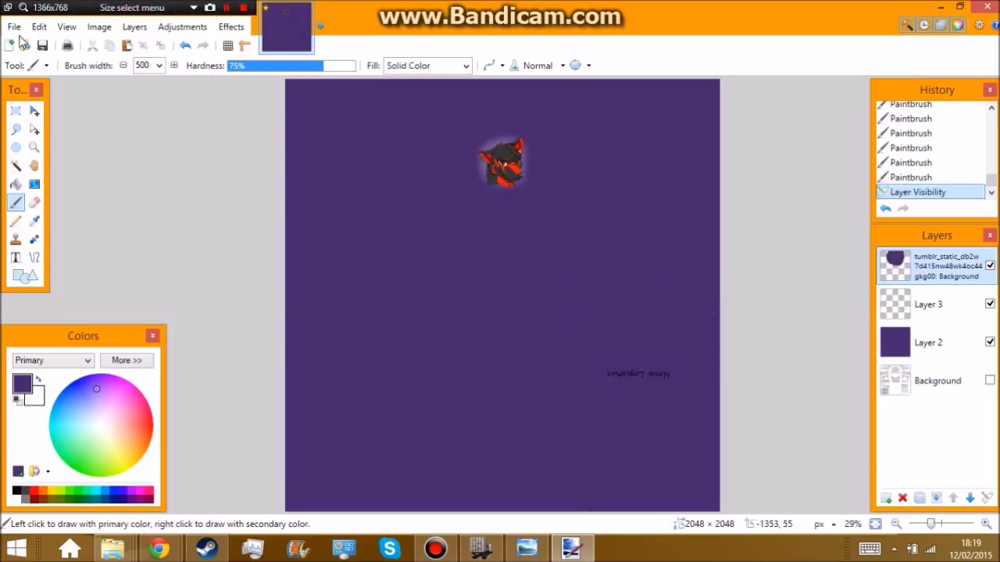
Save the skin as Nova 2 in paint.net's own format in the scania folder.
left_click(14, 28)
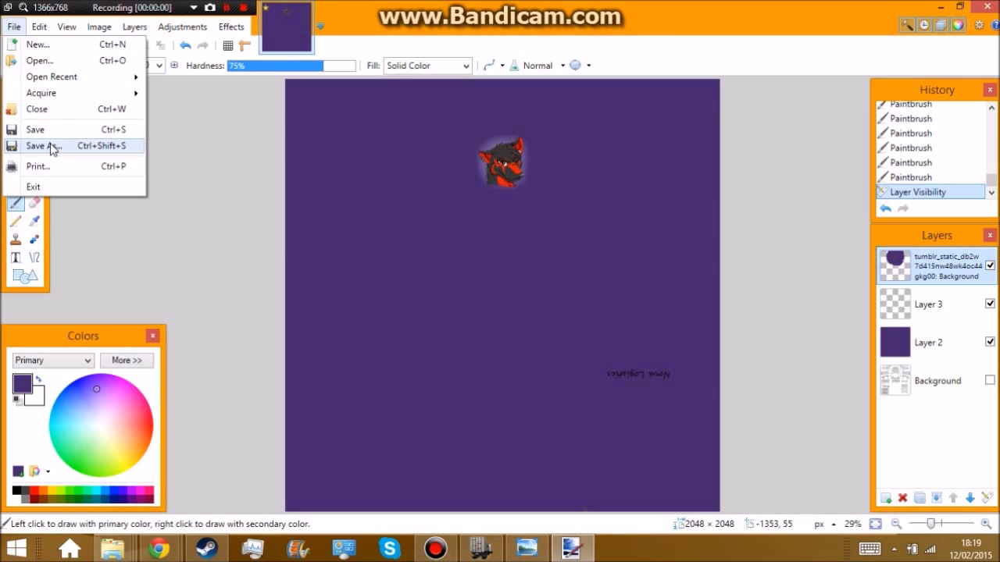
left_click(52, 147)
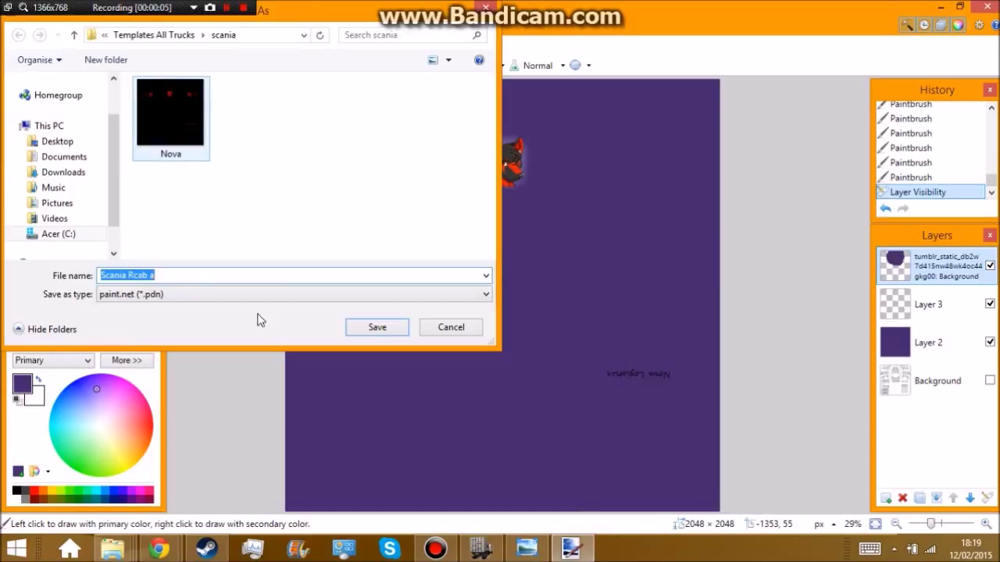
type("N")
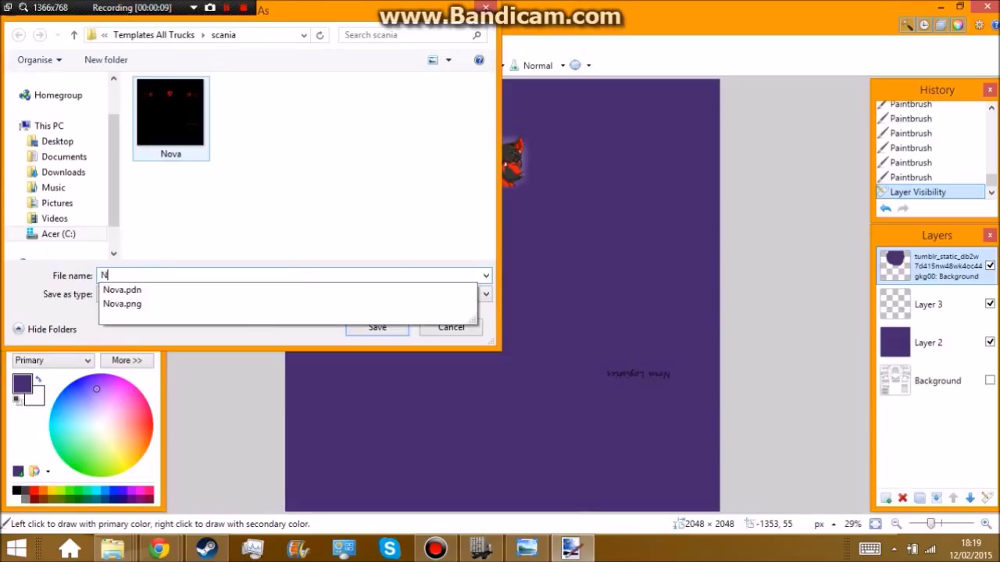
type("ova 2")
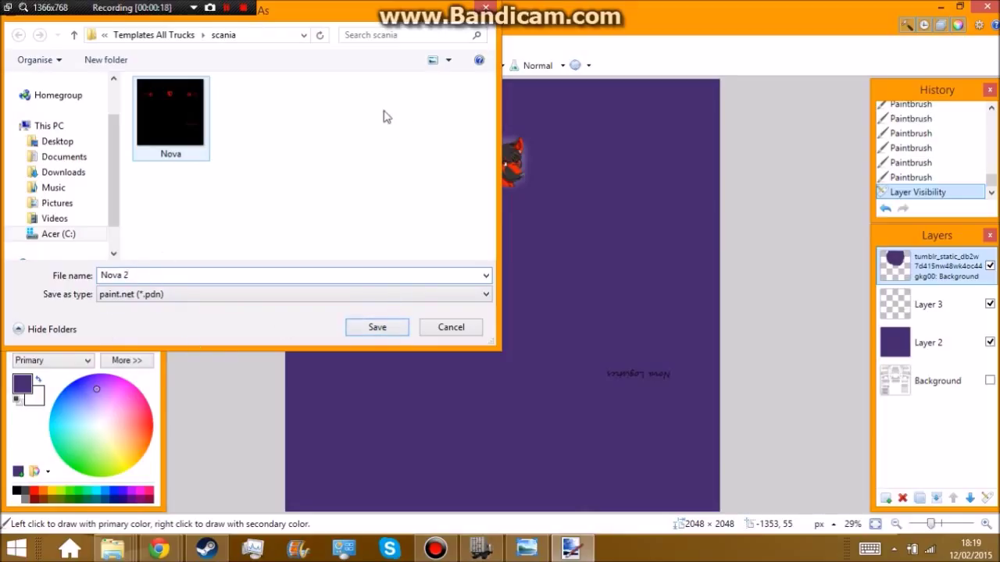
left_click(378, 331)
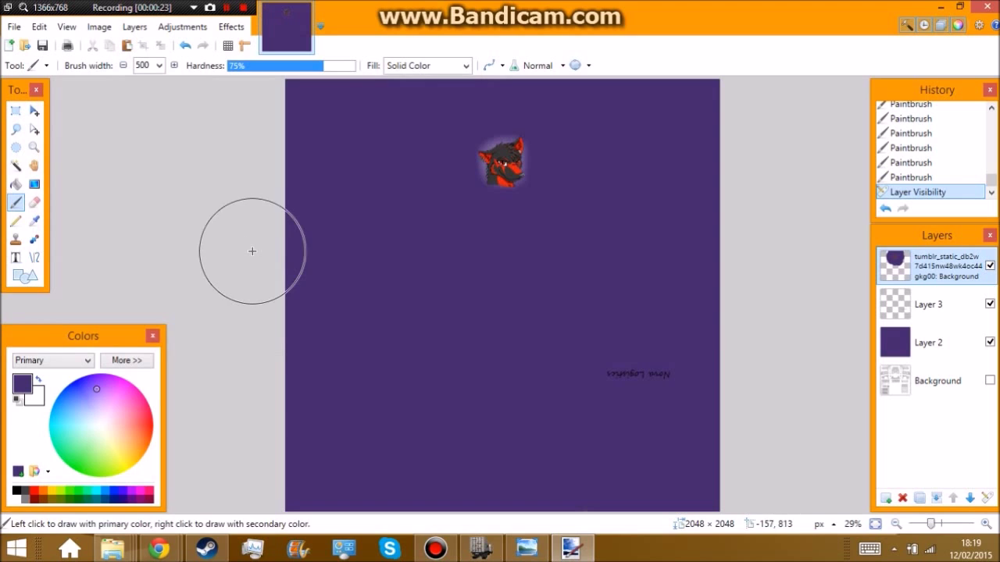
Save a flattened PNG copy of Nova 2 and minimise paint.net.
left_click(15, 28)
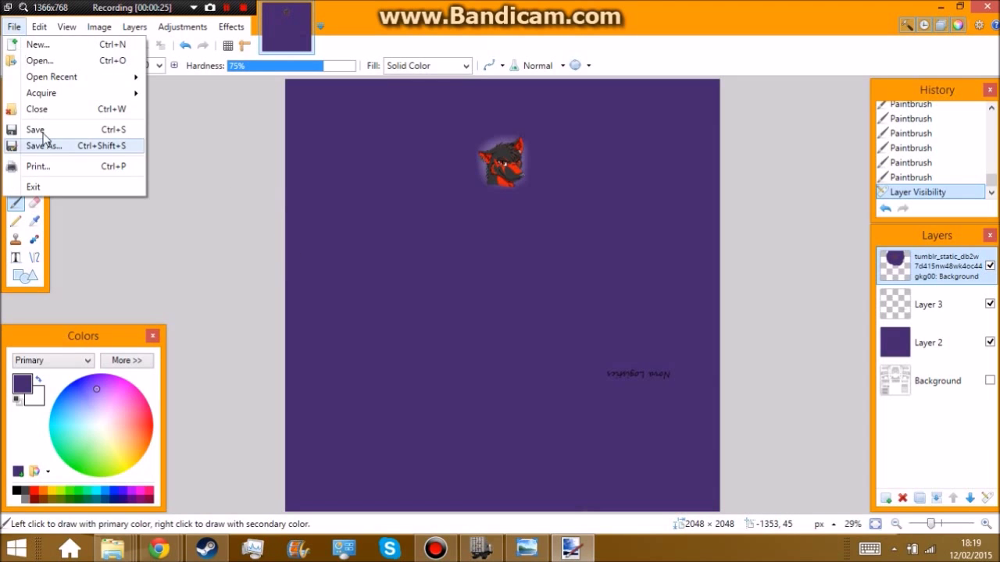
left_click(20, 144)
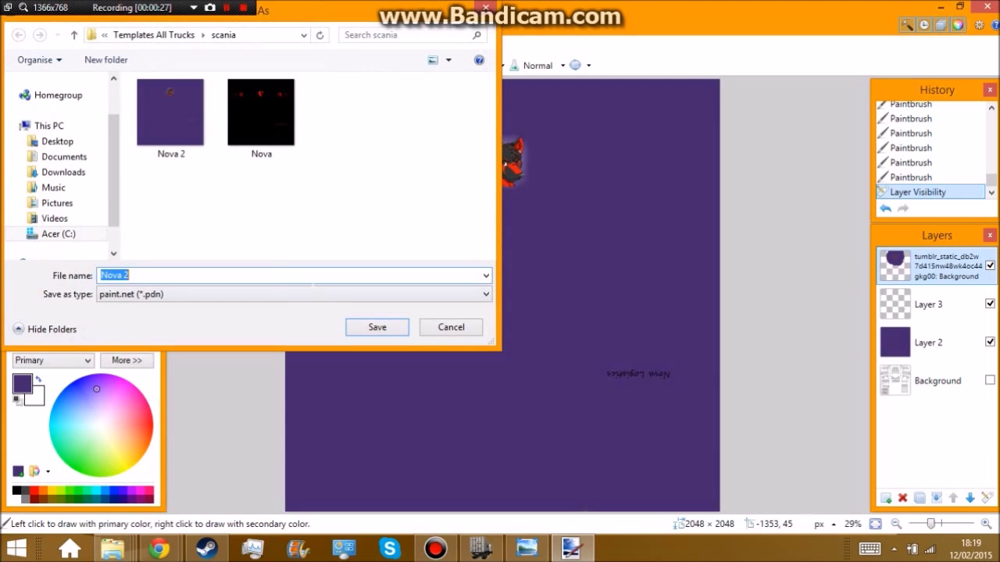
left_click(311, 295)
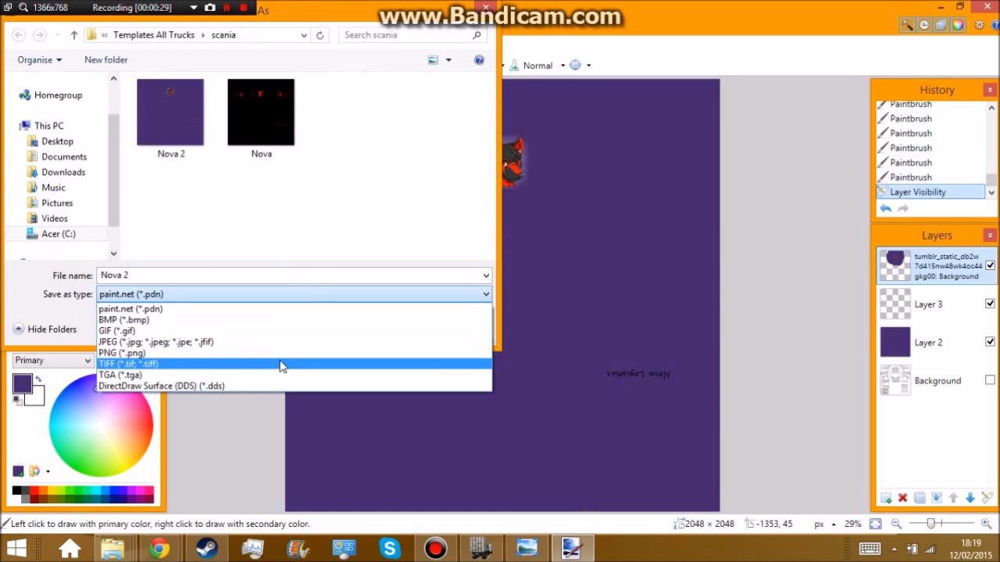
left_click(282, 352)
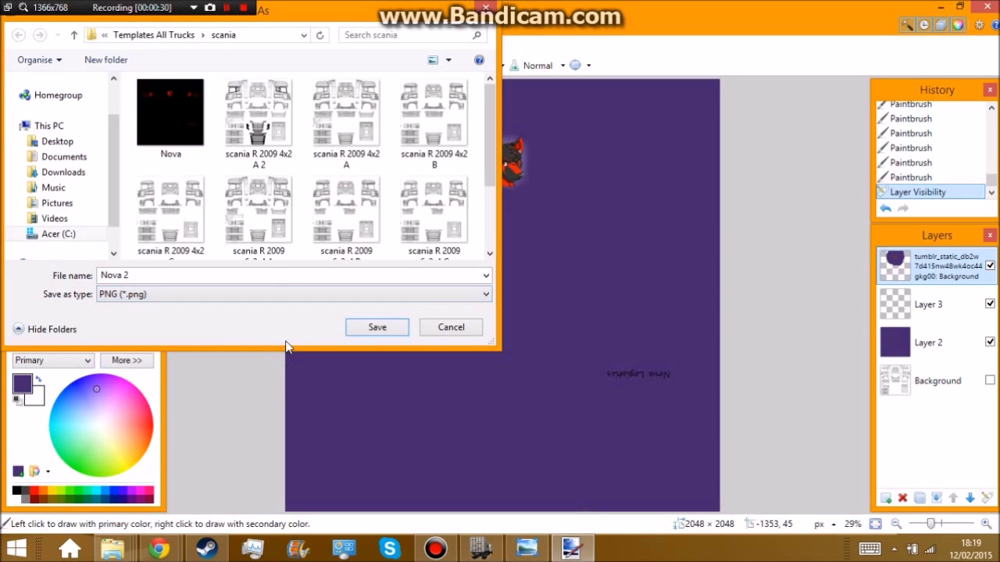
left_click(376, 327)
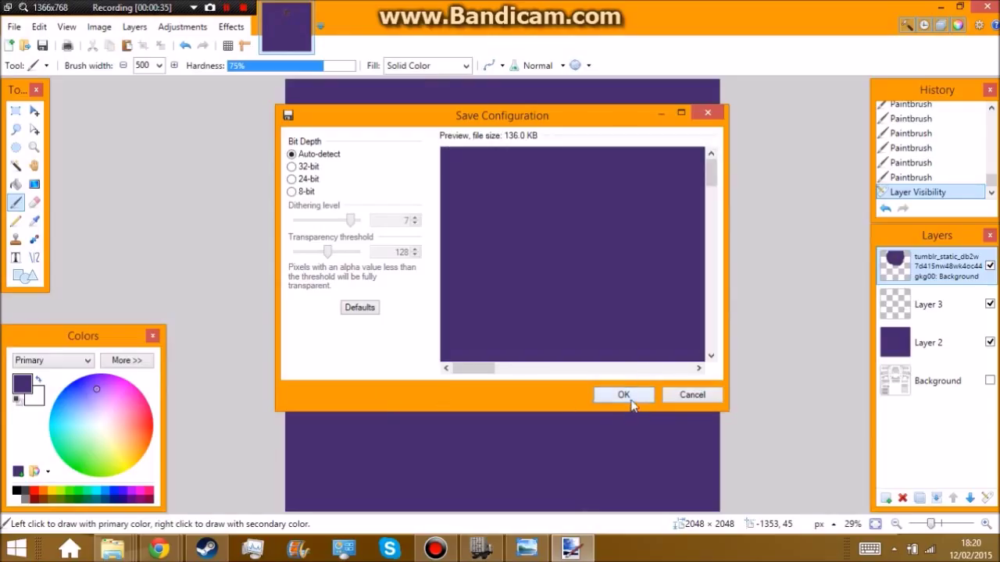
left_click(632, 398)
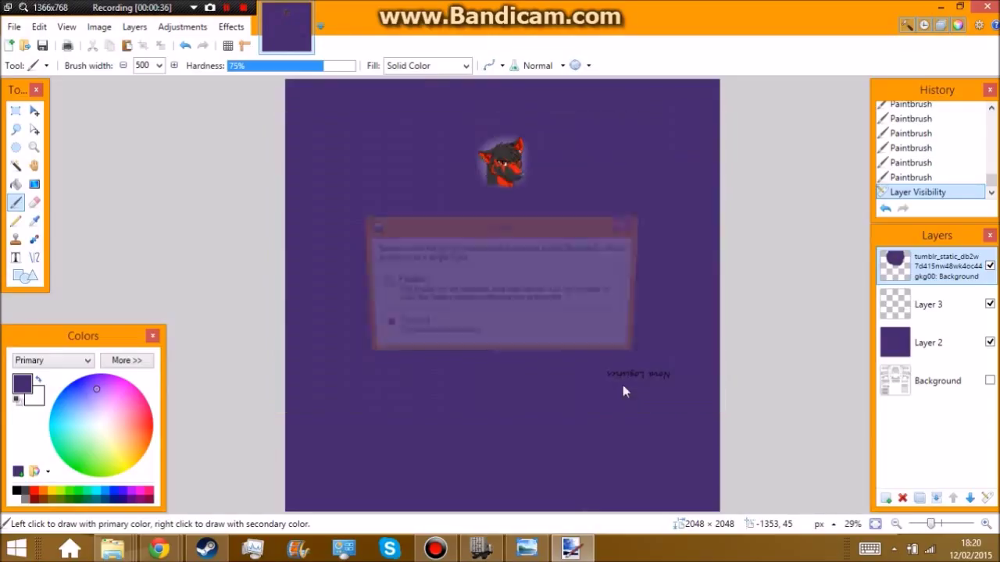
left_click(425, 292)
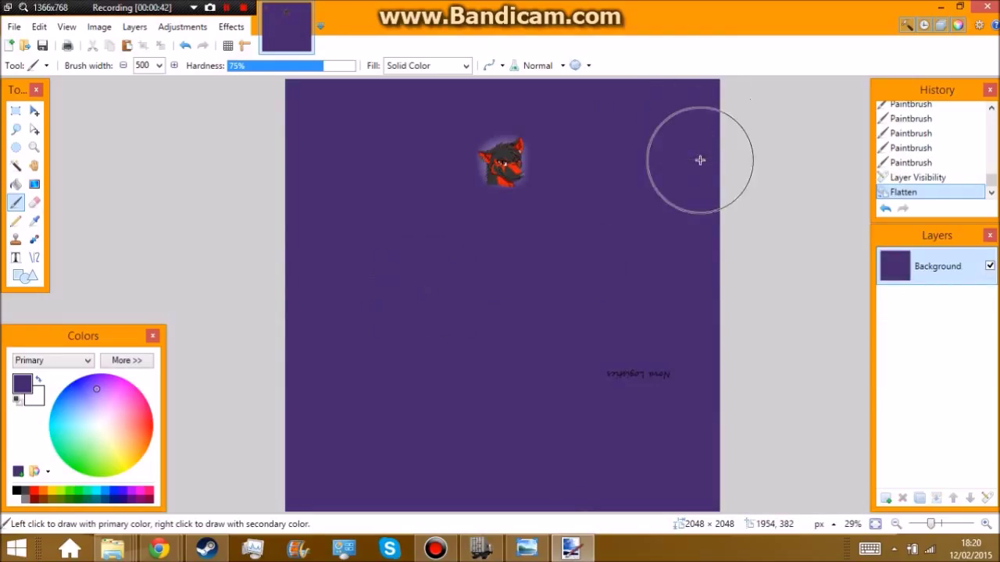
left_click(940, 7)
Minimise the template viewer and Explorer windows and move ETS2 Studio near the screen top.
left_click(941, 7)
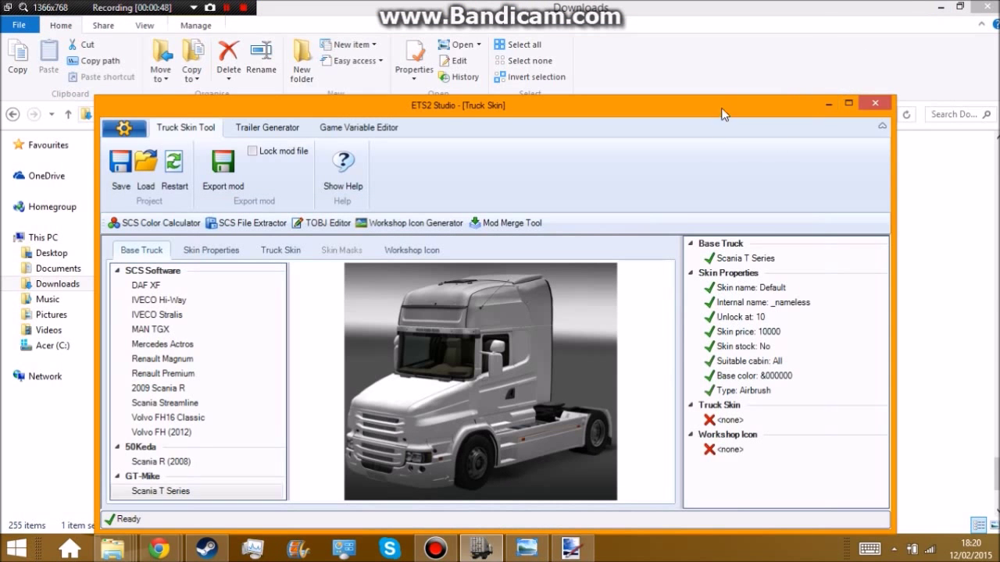
left_click_drag(722, 114, 722, 120)
left_click(941, 7)
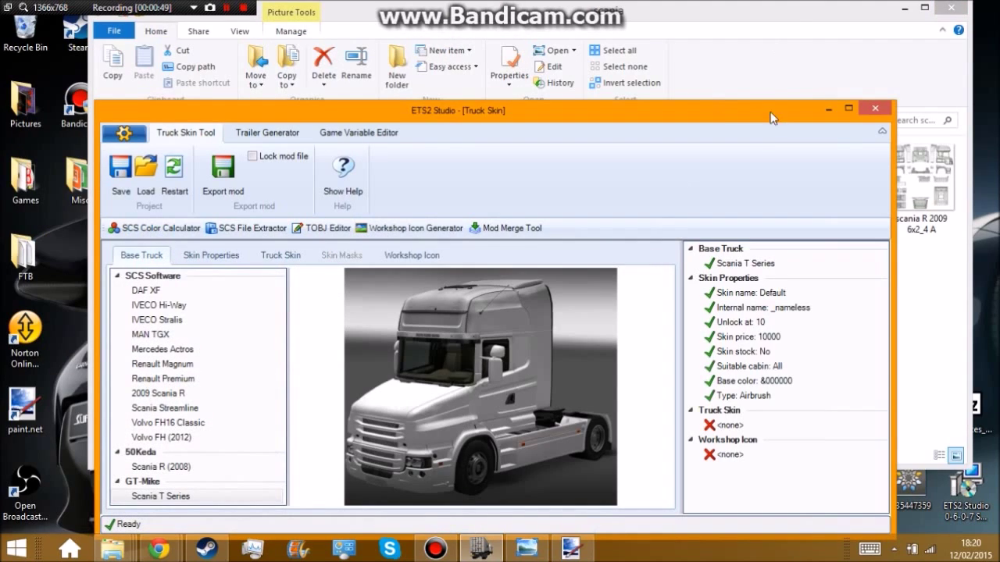
left_click(906, 8)
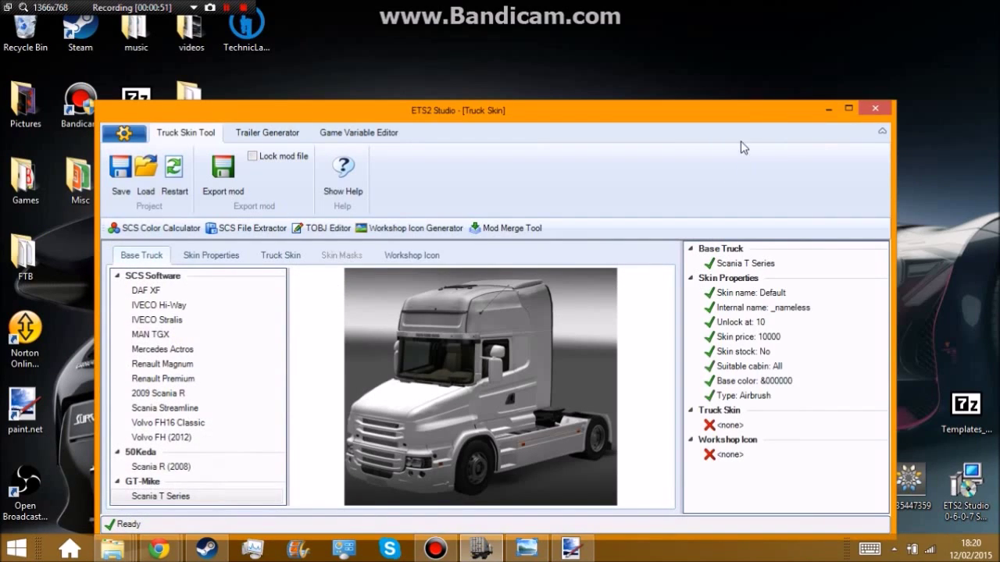
left_click_drag(740, 110, 790, 23)
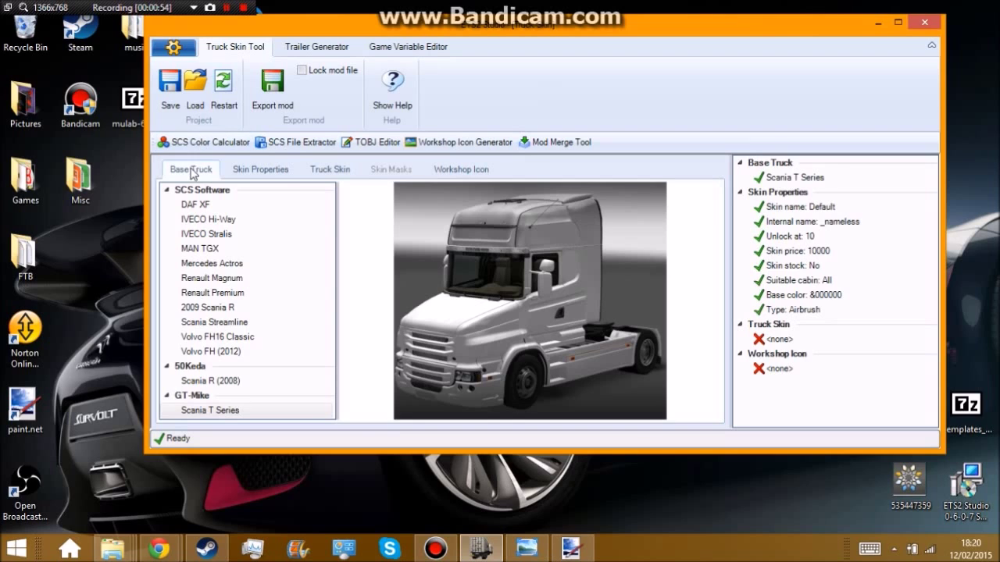
Set the base truck to Scania Streamline after previewing 2009 Scania R.
left_click(208, 322)
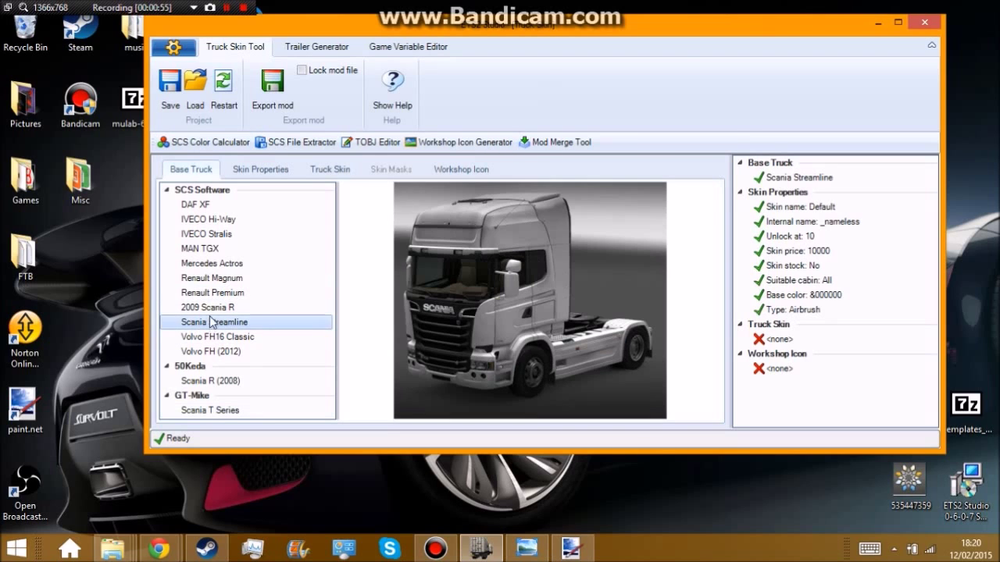
left_click(211, 318)
key("Up")
key("Up")
left_click(219, 309)
left_click(211, 322)
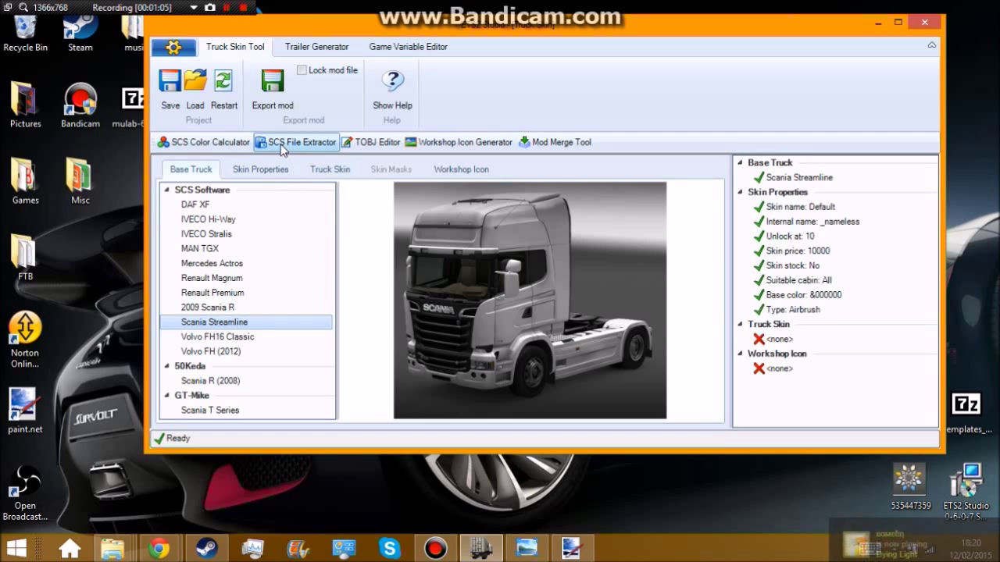
Set skin name Nova, internal name nova2, Airbrush, unlock level 0, price 0, as stock skin.
left_click(251, 172)
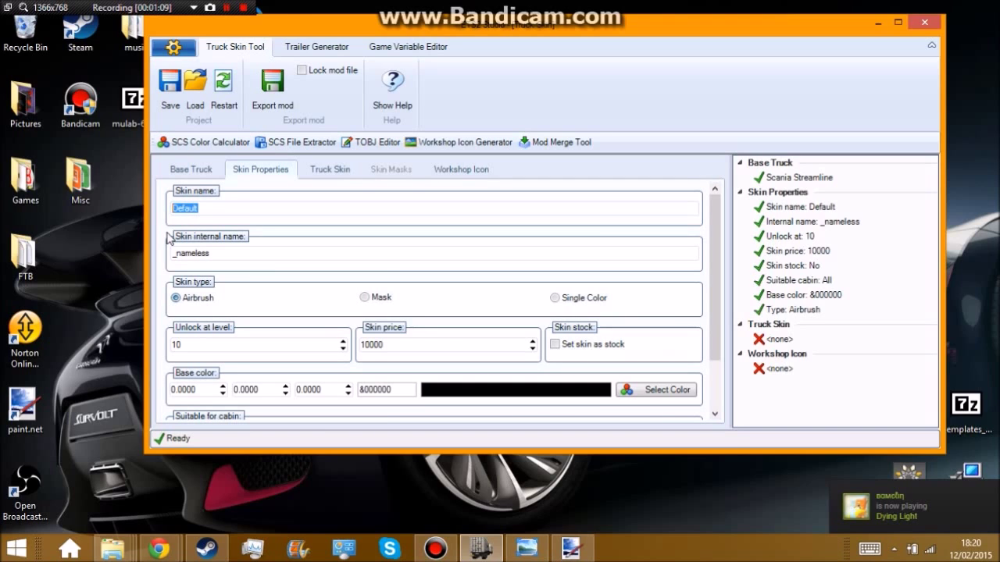
type("No")
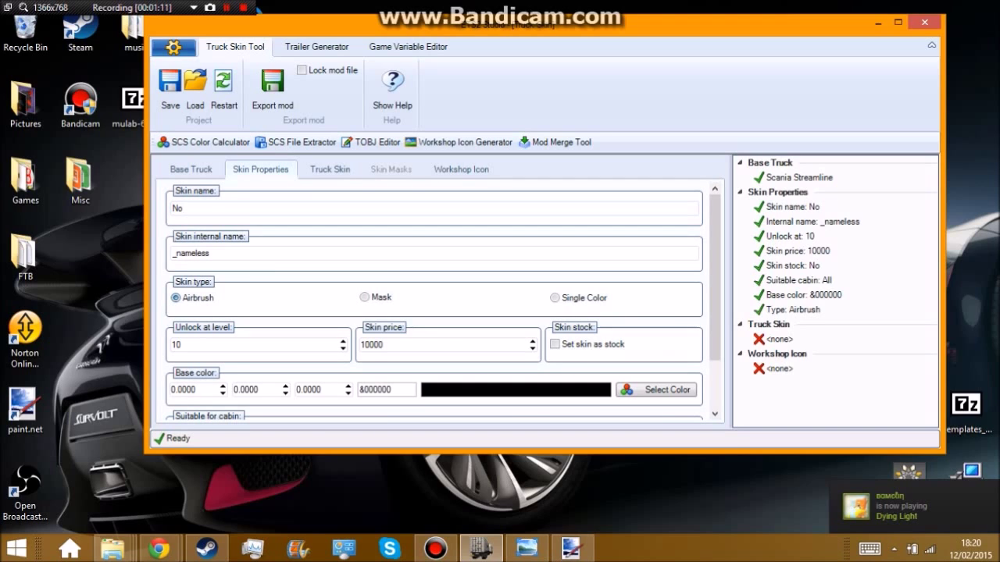
type("va")
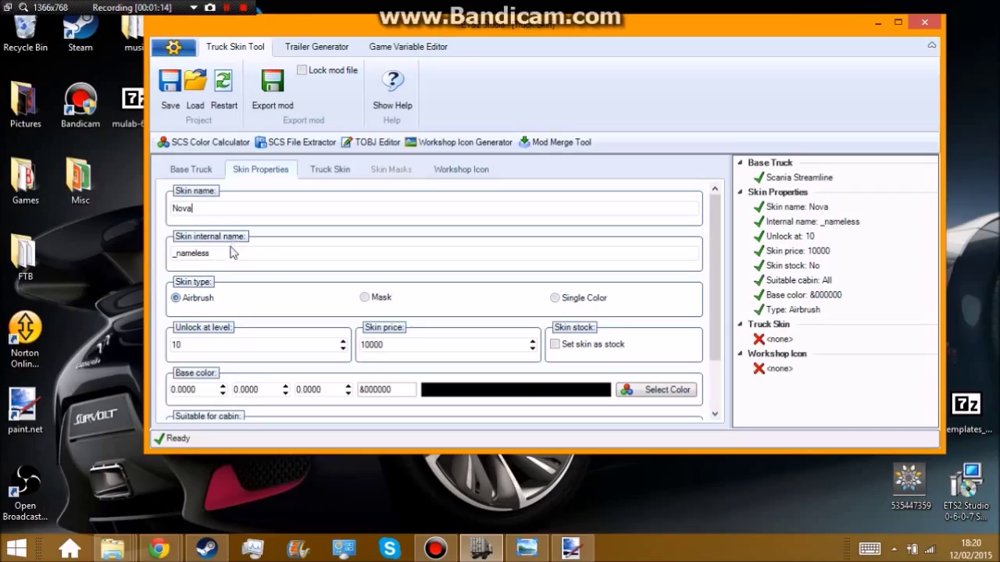
type("noc")
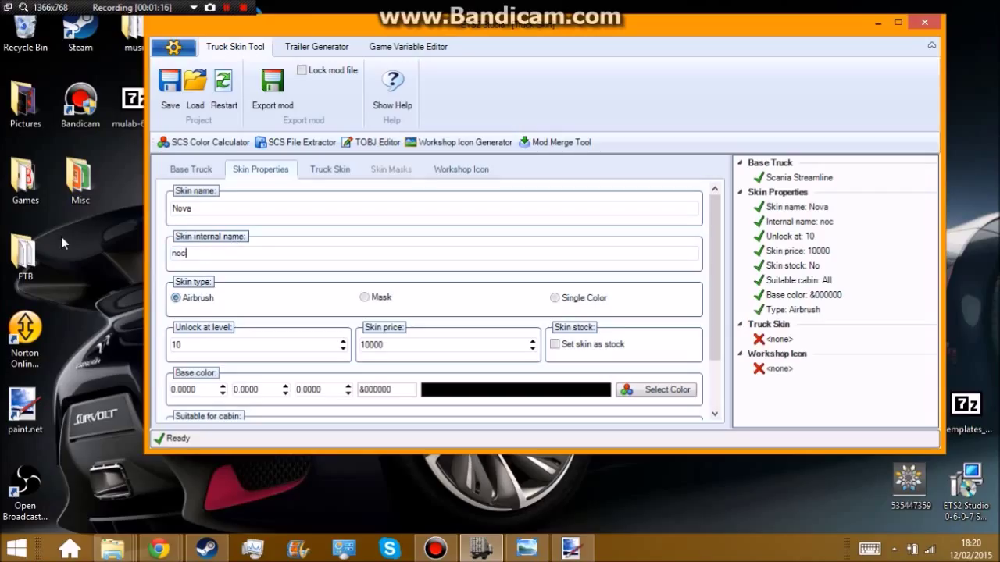
key("BackSpace")
type("va")
key("Home")
type("2")
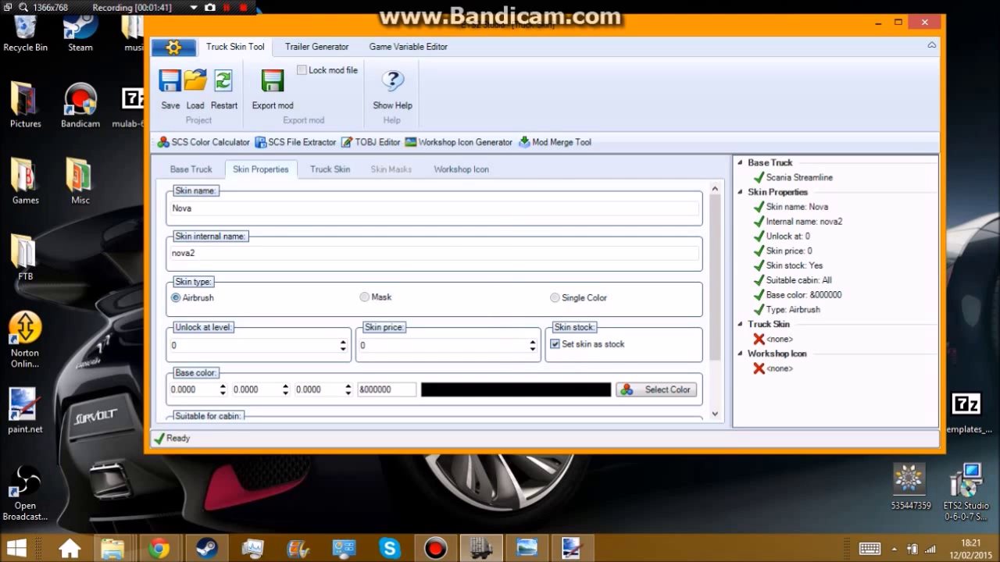
left_click(324, 170)
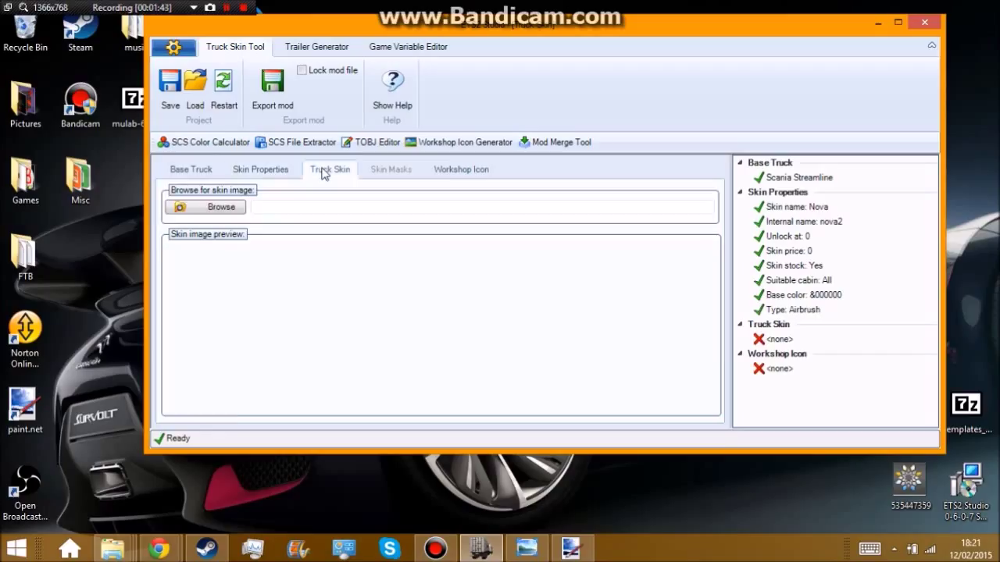
Load Nova 2 from Desktop > Templates All Trucks > scania as the truck skin.
left_click(205, 209)
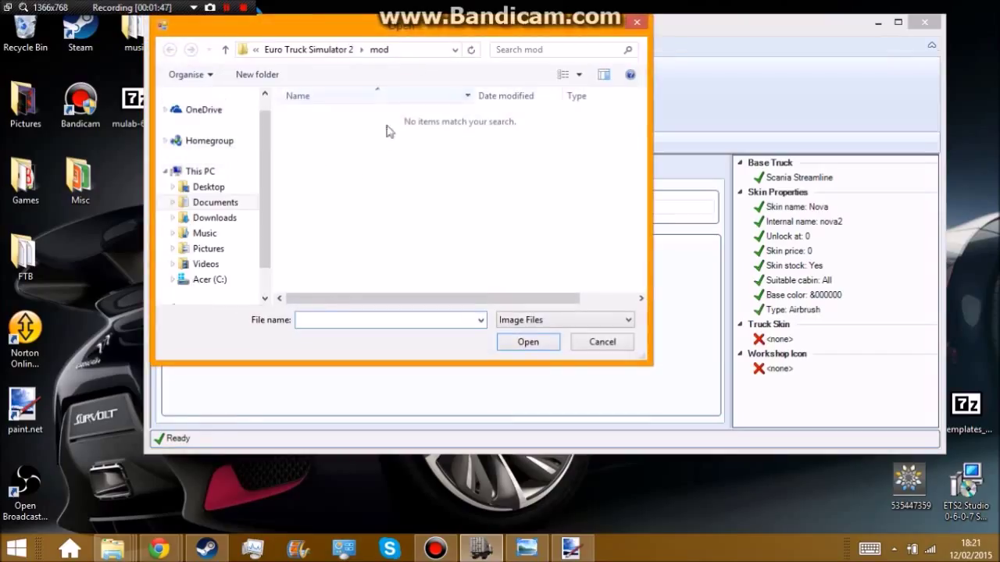
left_click(207, 191)
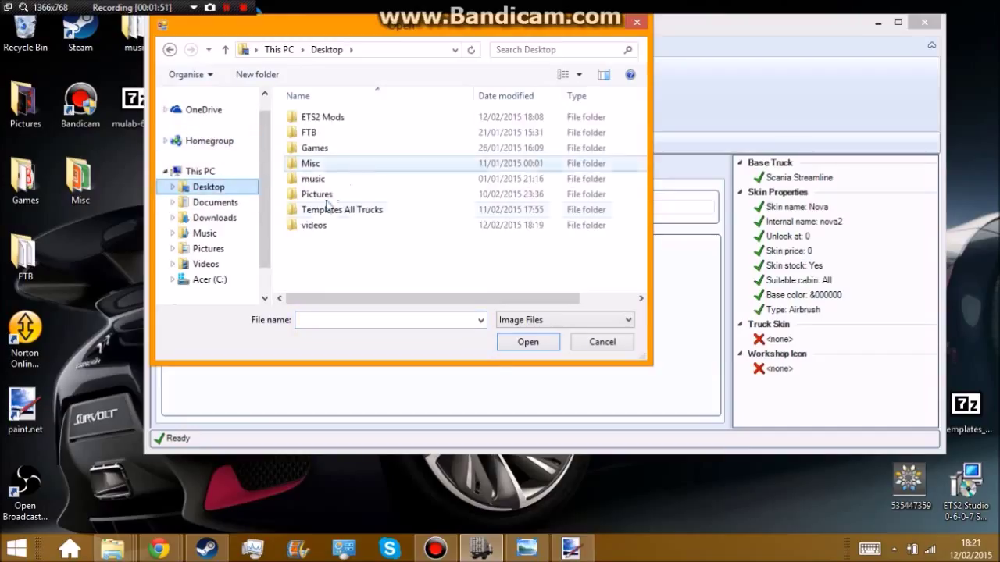
left_click(322, 197)
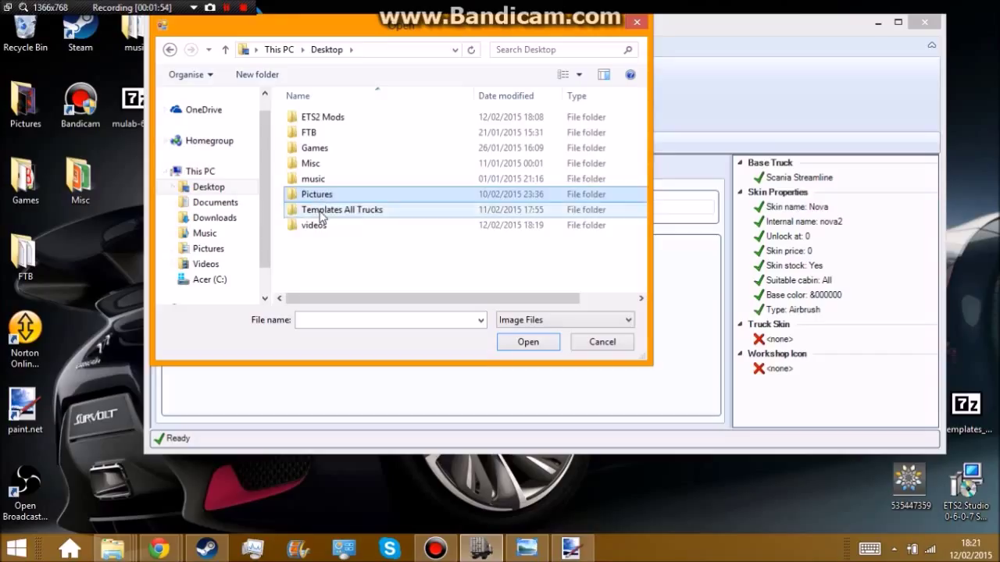
double_click(324, 208)
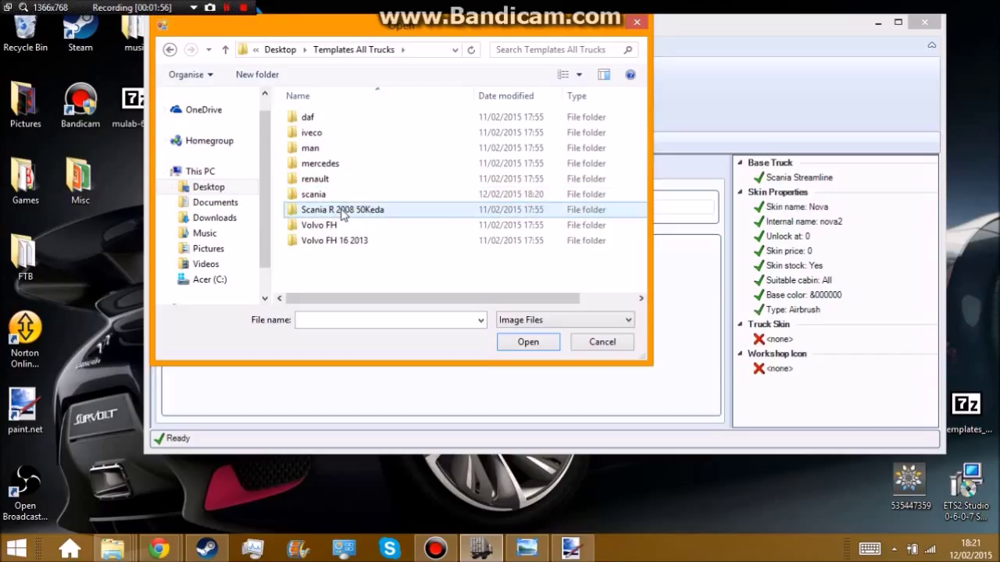
double_click(313, 193)
left_click(358, 147)
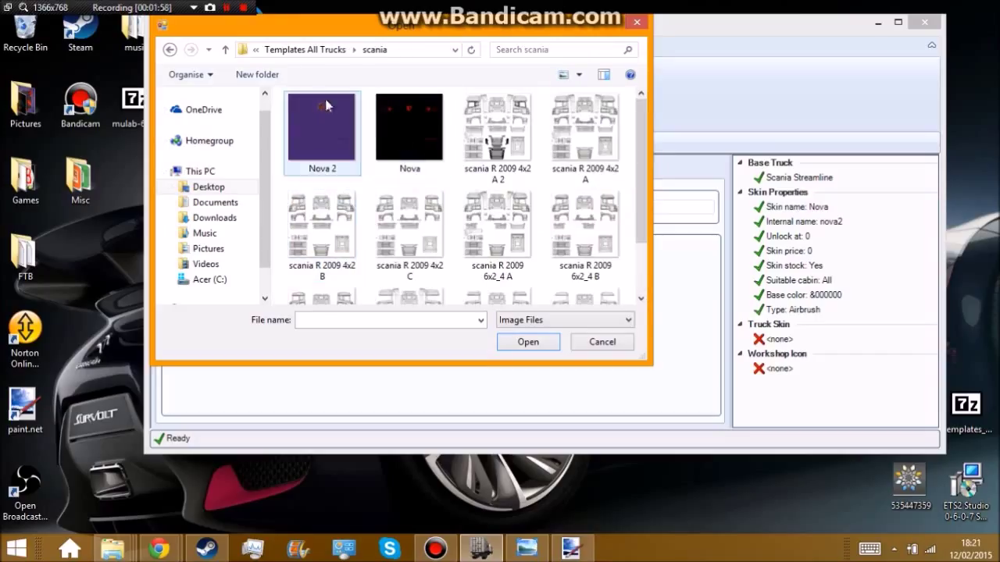
left_click(513, 345)
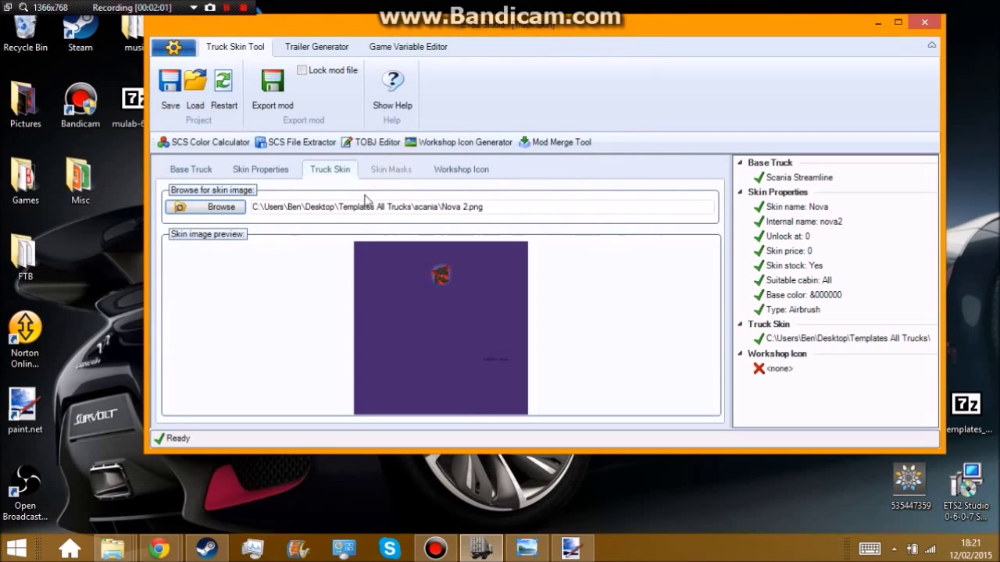
Try the jhgfd image from the Desktop's random pictures folder as workshop icon, accepting the size warning.
left_click(476, 165)
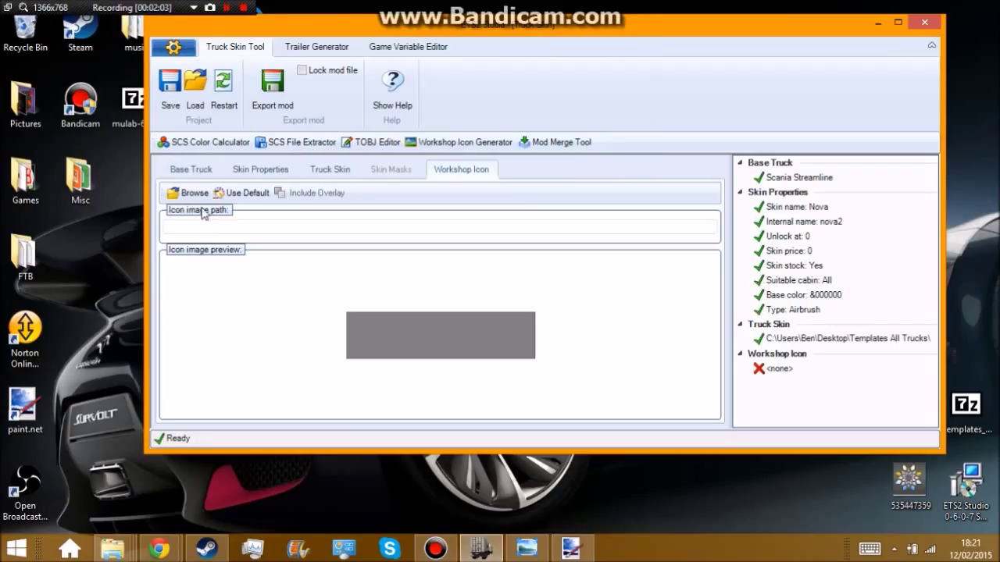
left_click(242, 194)
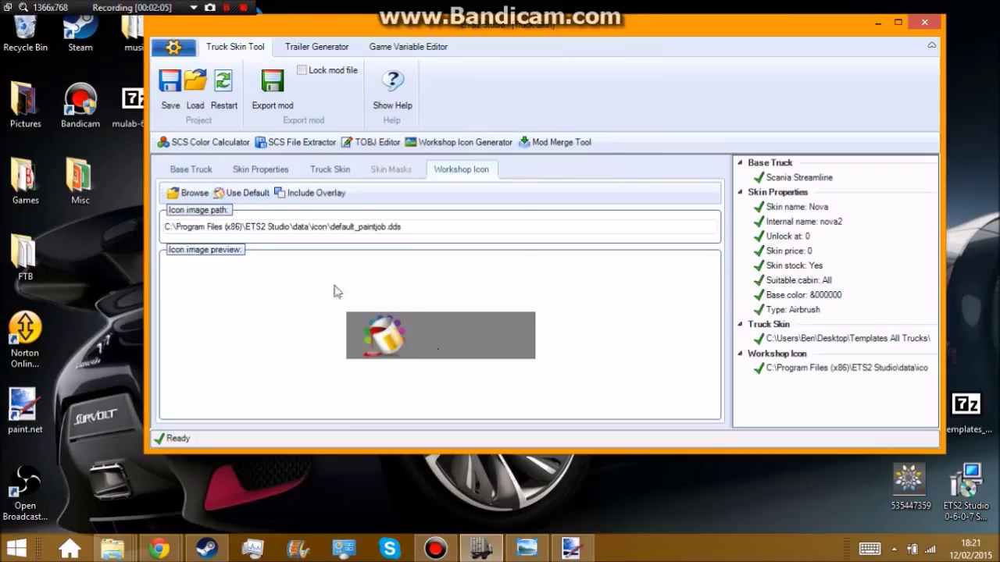
left_click(188, 193)
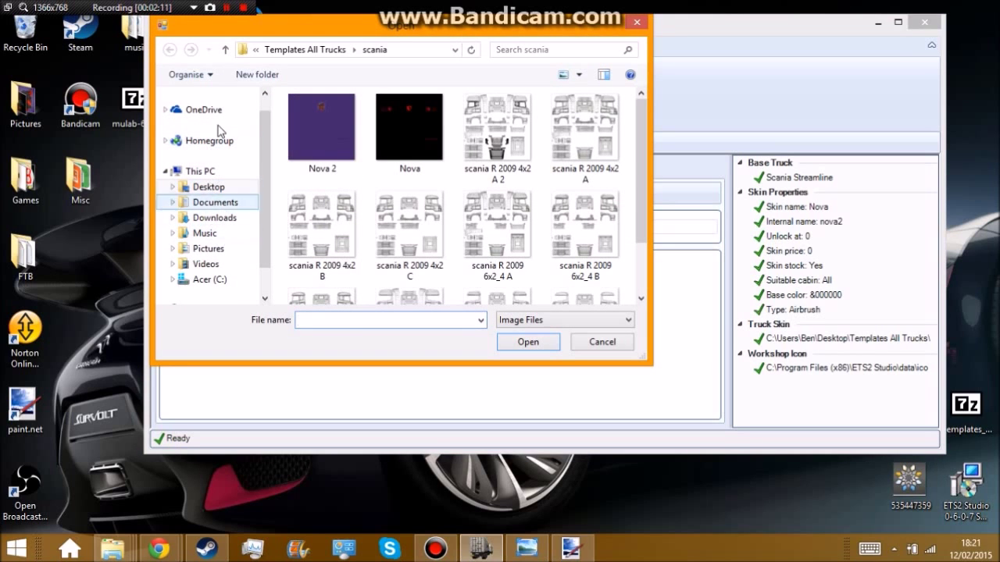
left_click(219, 249)
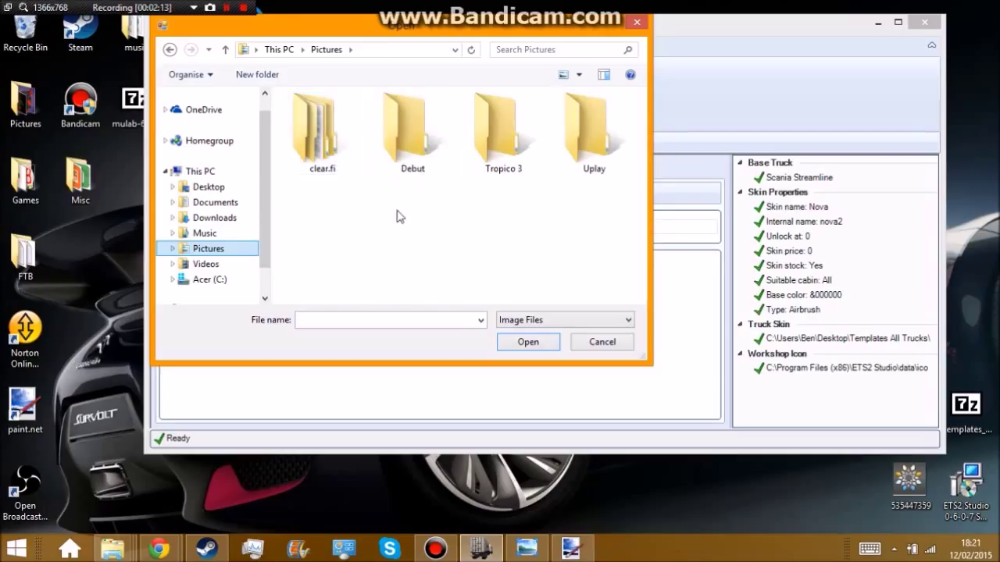
left_click(205, 188)
double_click(338, 194)
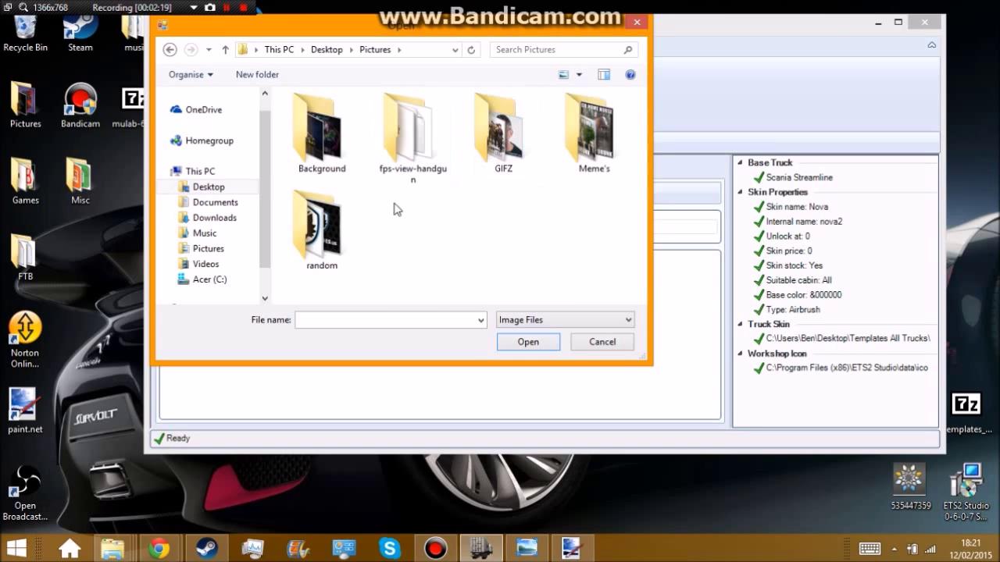
double_click(343, 236)
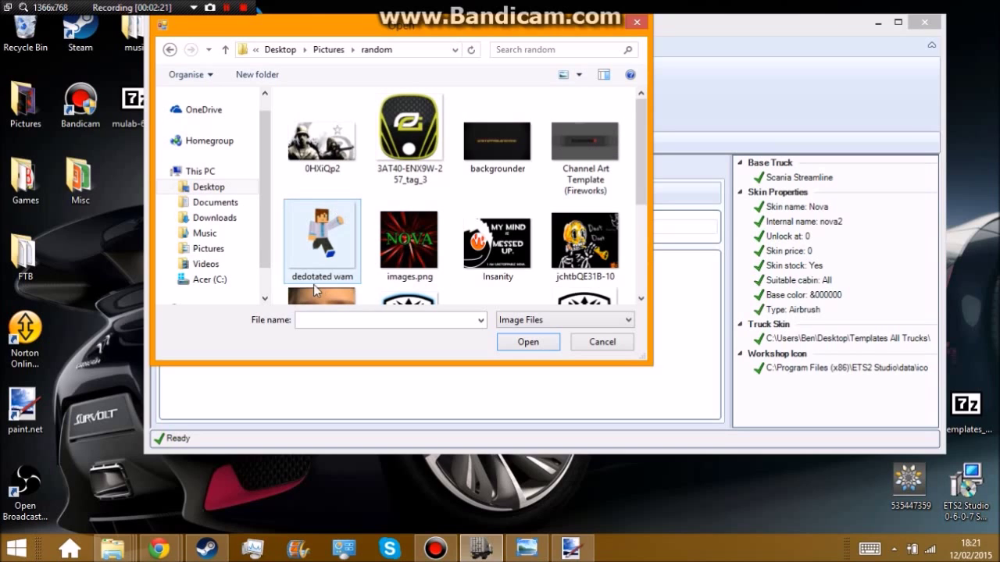
left_click(351, 297)
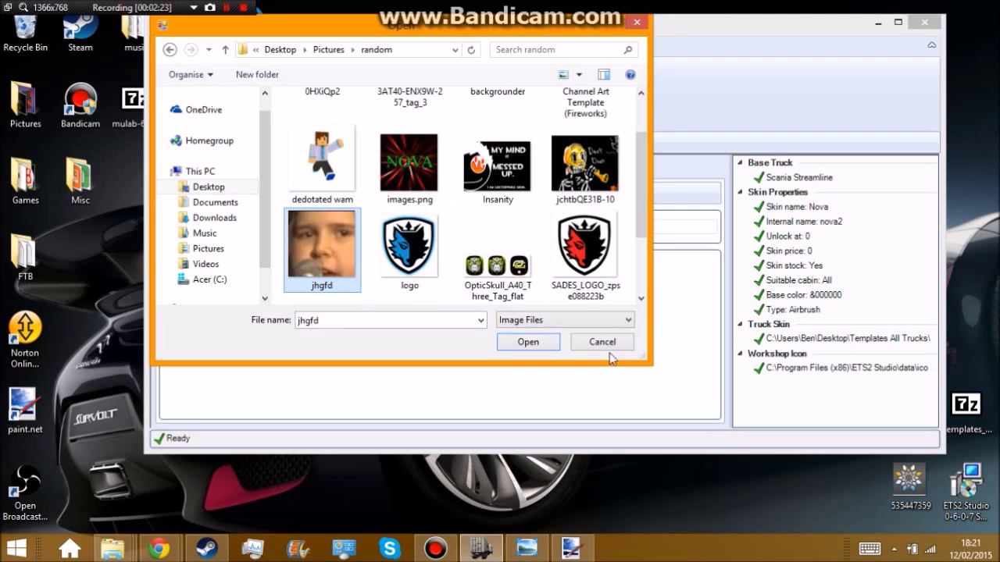
left_click(537, 342)
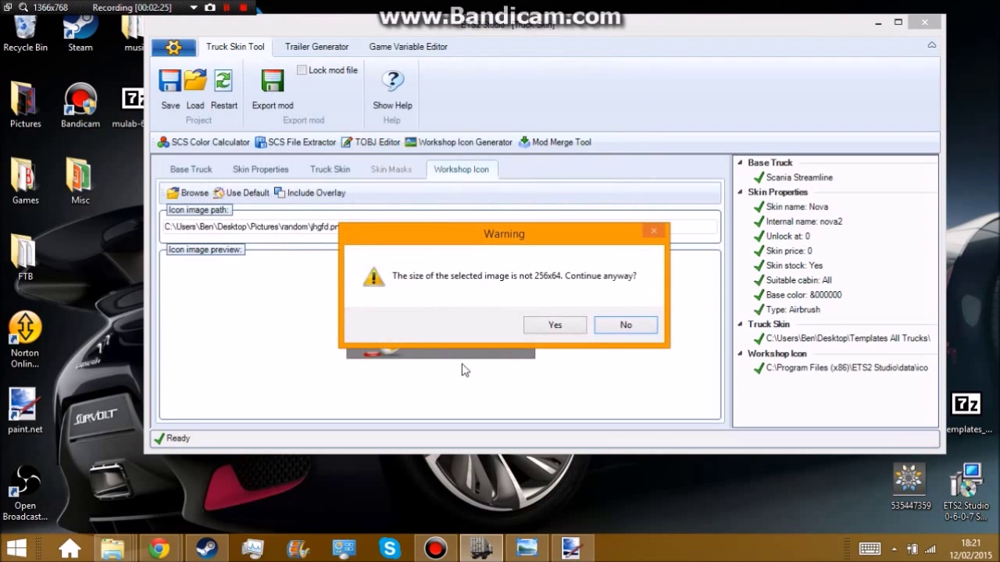
left_click(569, 331)
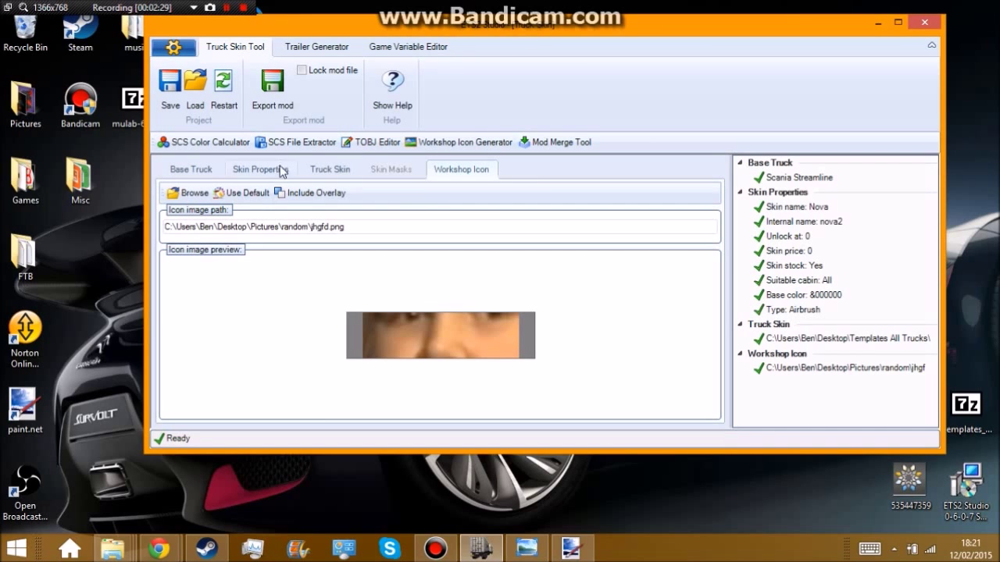
Try backgrounder.png as the icon, then revert to the default paint-job icon.
left_click(201, 195)
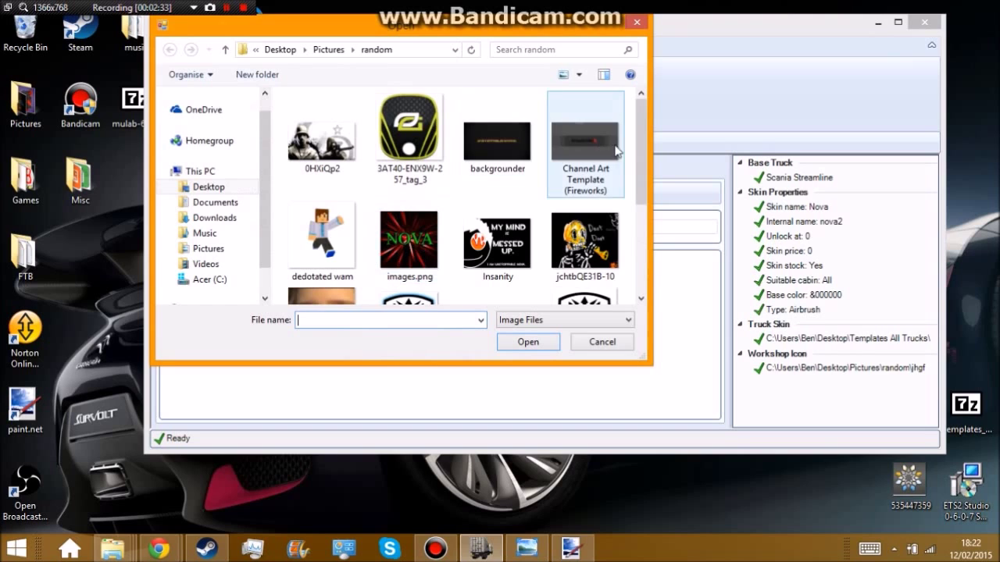
left_click_drag(635, 153, 636, 252)
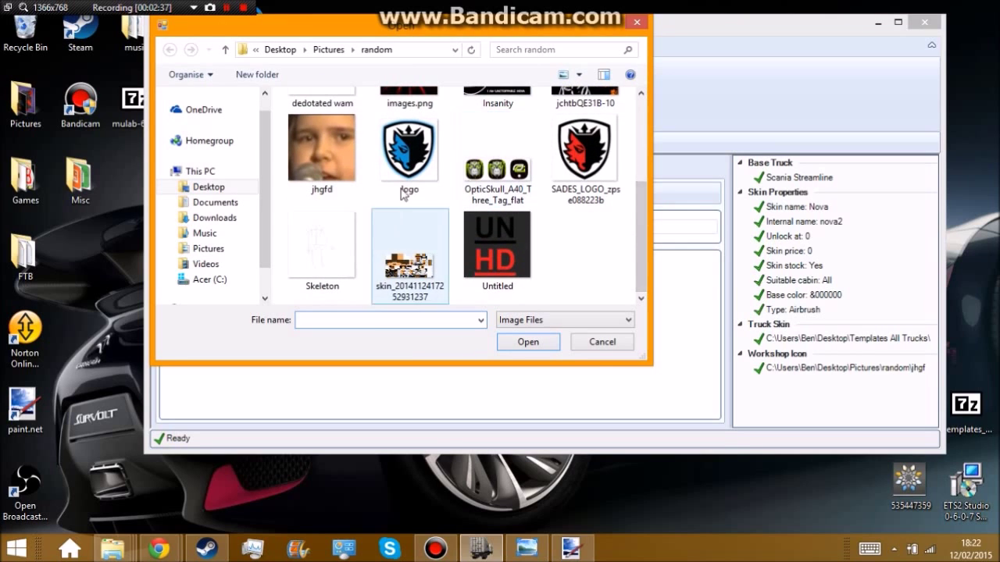
left_click(406, 146)
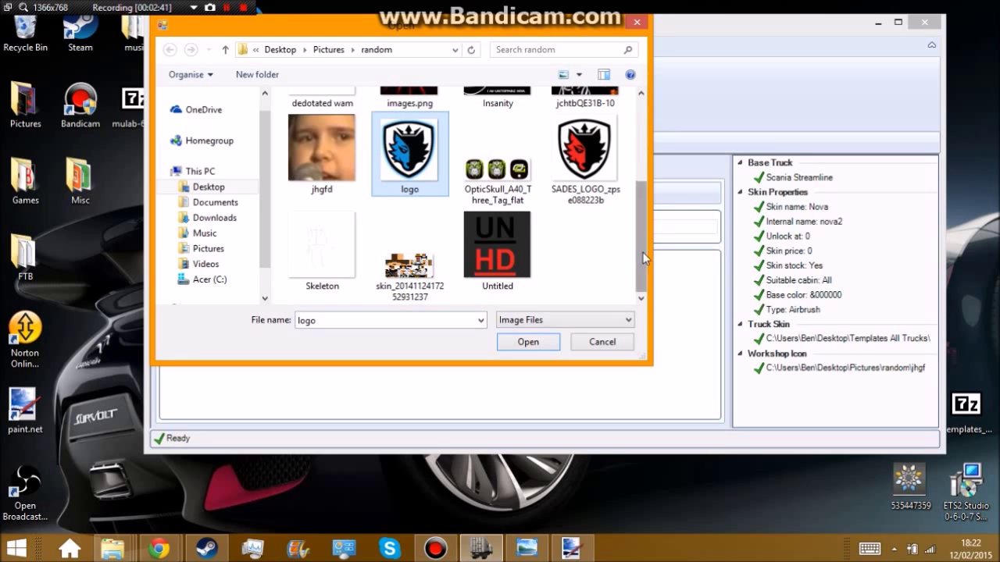
left_click_drag(643, 252, 635, 171)
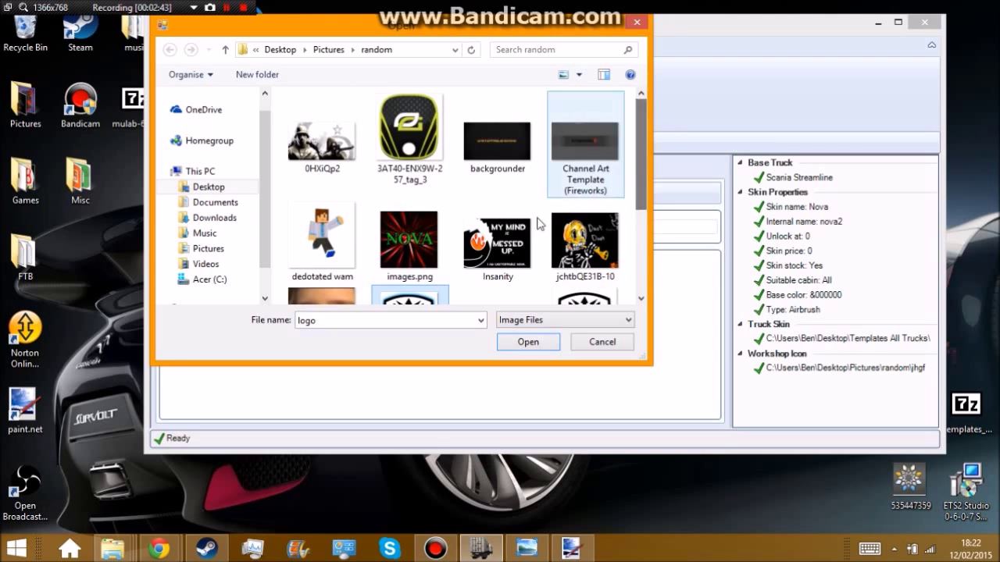
left_click(498, 144)
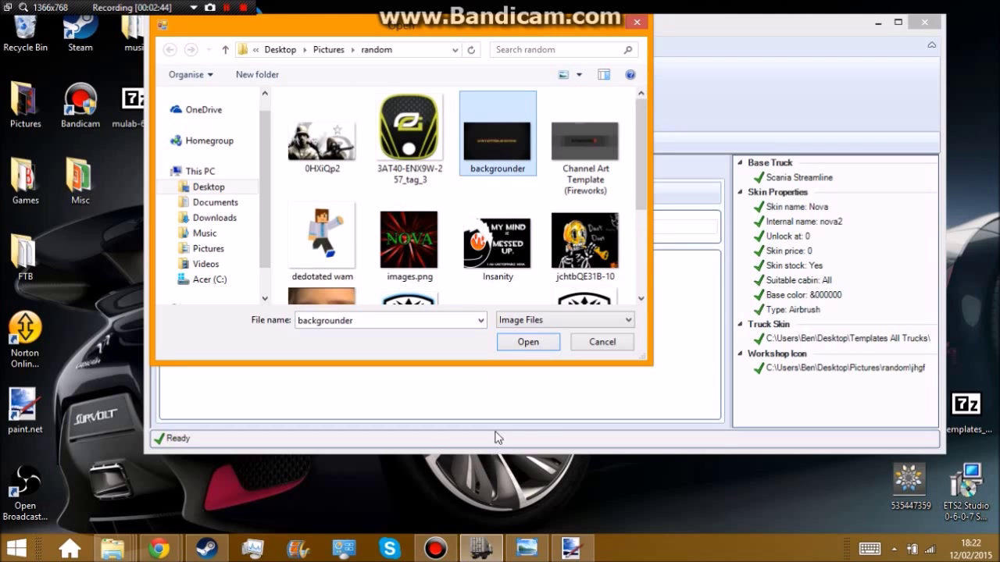
left_click(520, 344)
left_click(552, 326)
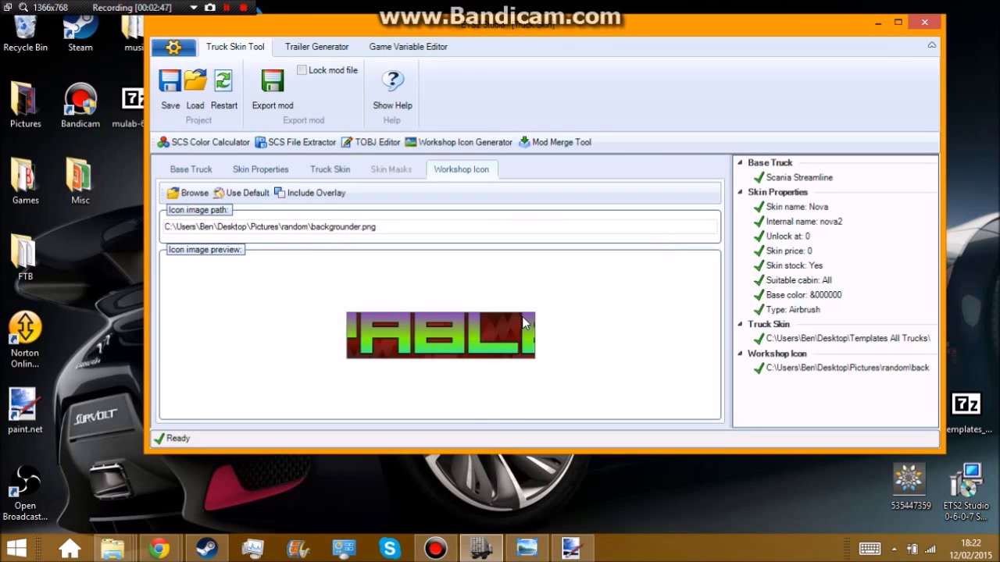
left_click(264, 195)
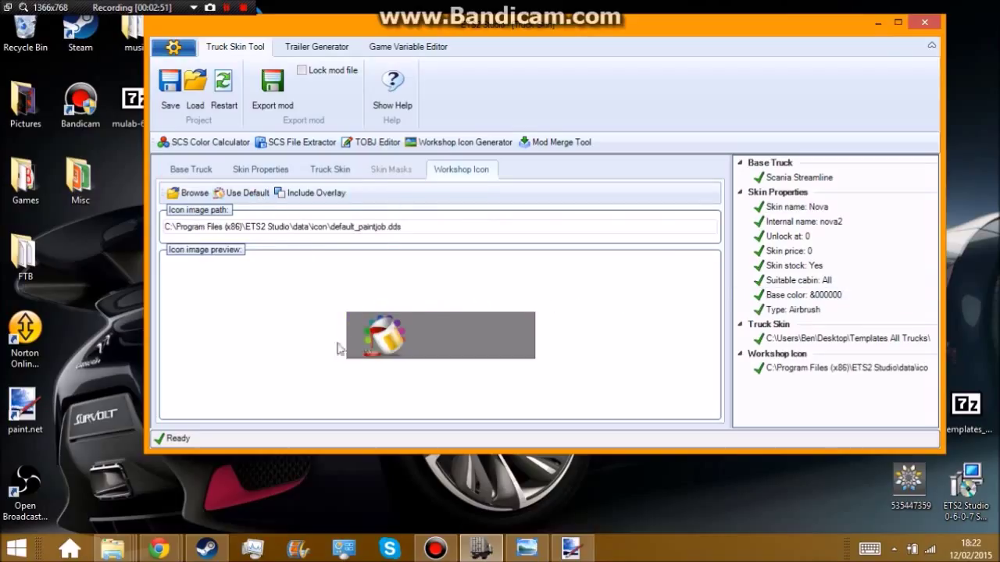
Export the skin as a mod and browse to Documents > Euro Truck Simulator 2 > mod.
left_click(263, 86)
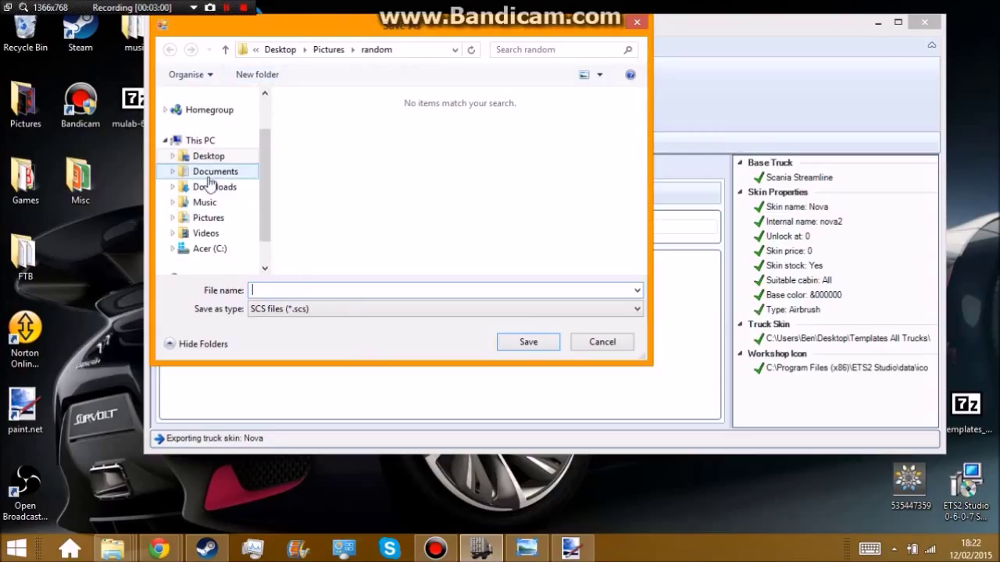
left_click(209, 177)
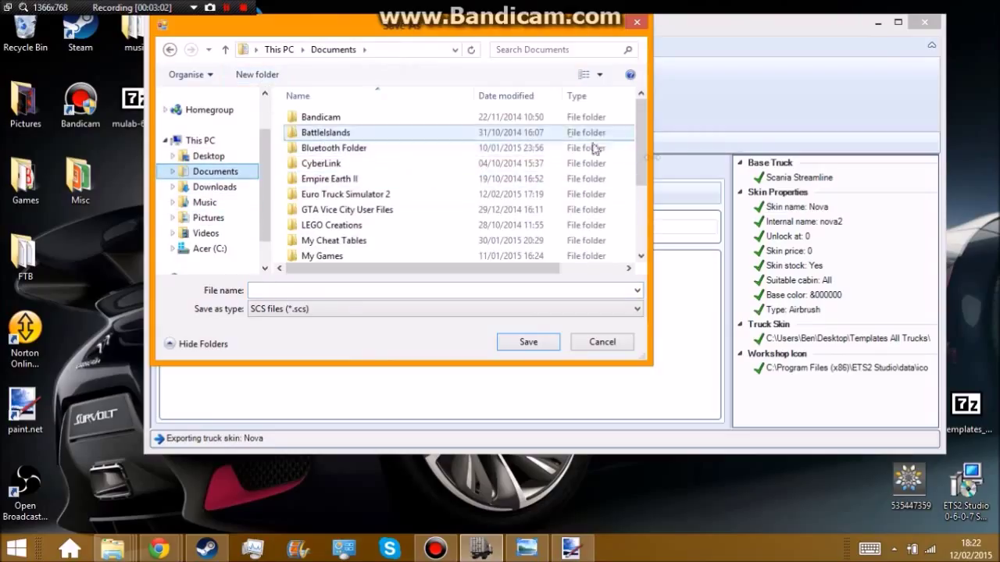
double_click(453, 195)
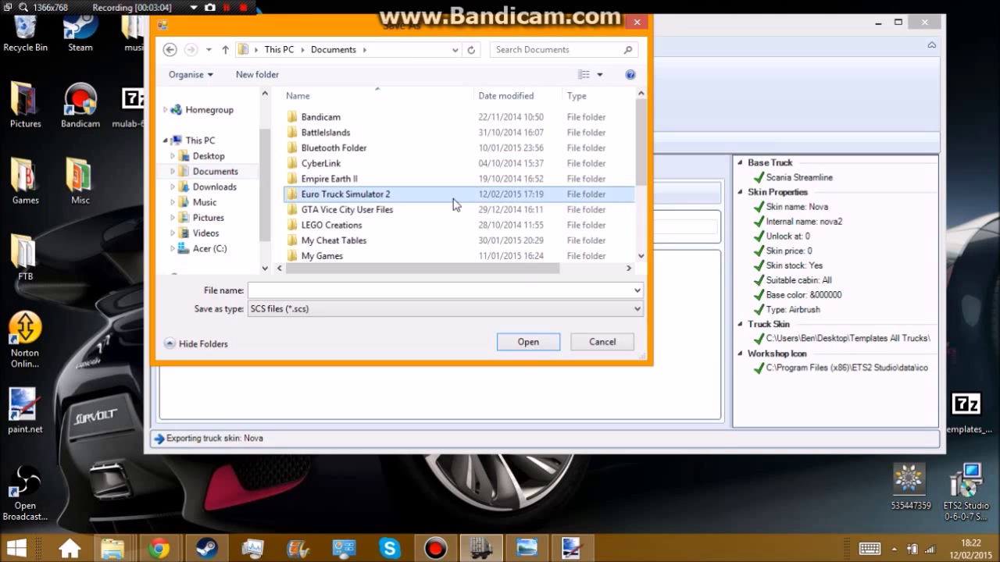
double_click(372, 118)
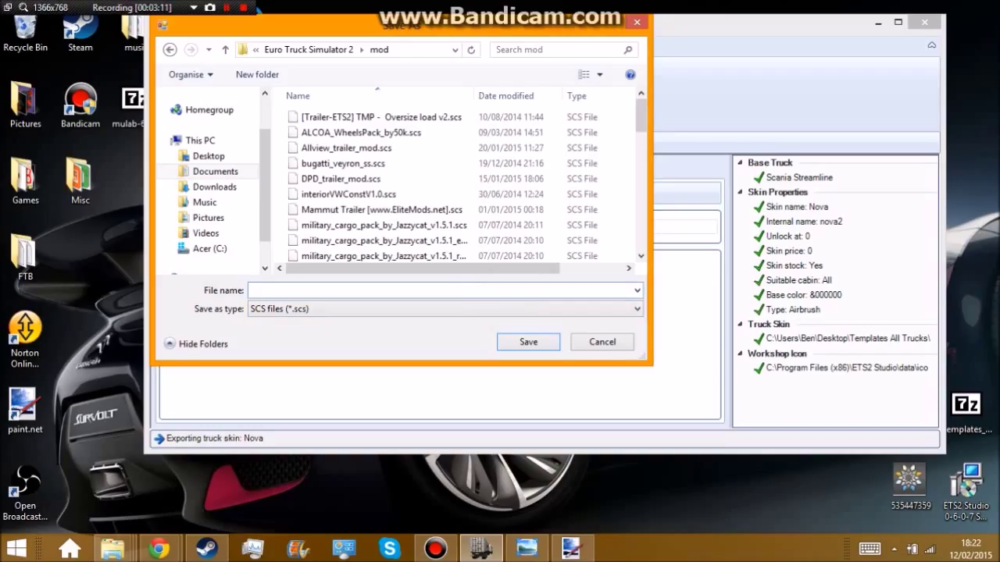
Save the mod in that folder as Nova Logistics 2 Scania Rcab a.scs.
type("Nova")
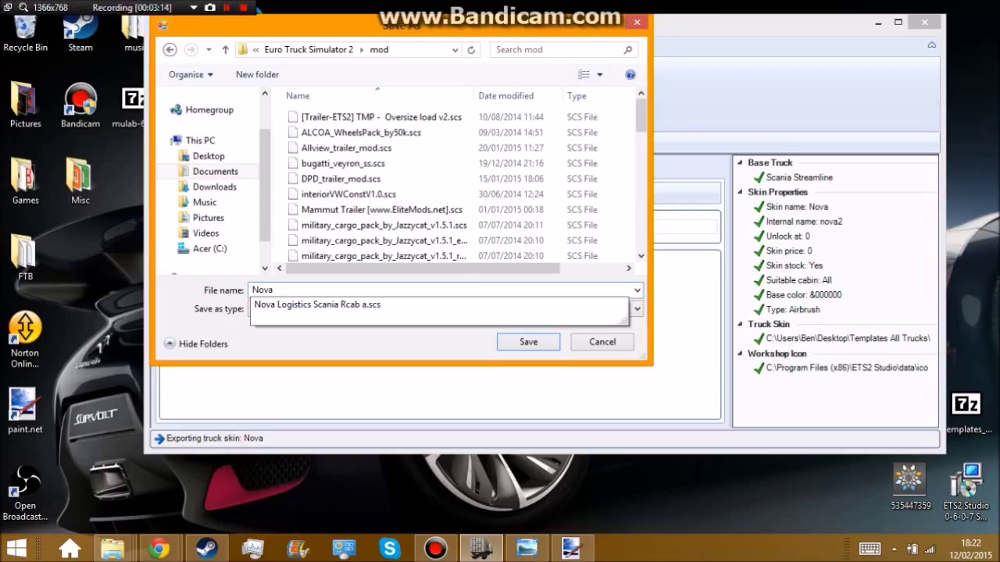
key("Down")
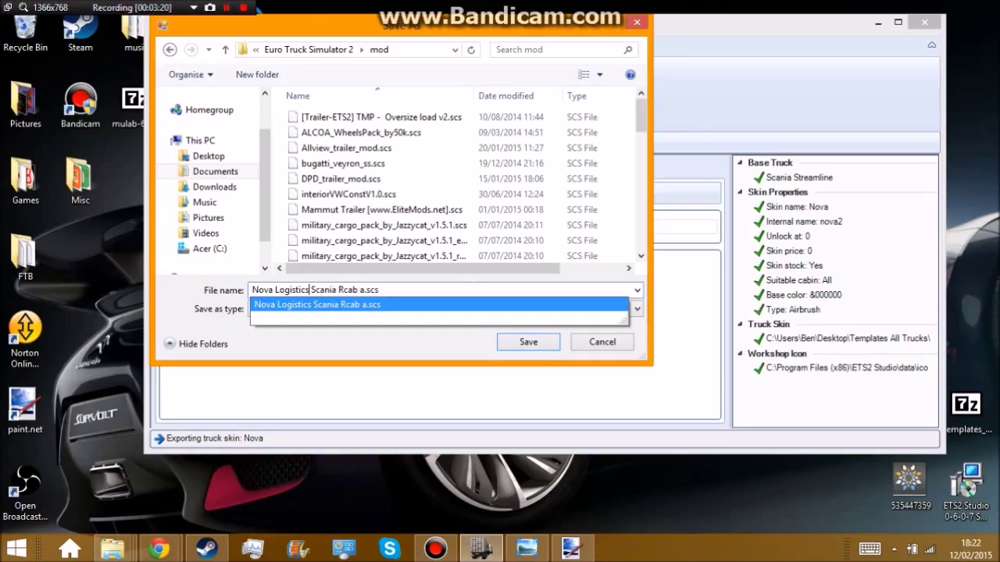
key("Return")
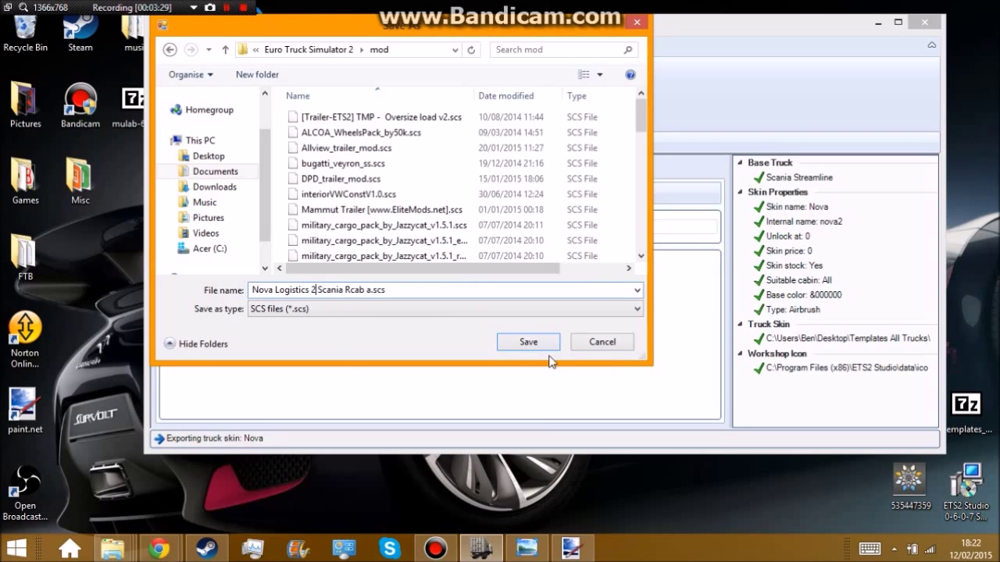
left_click(546, 341)
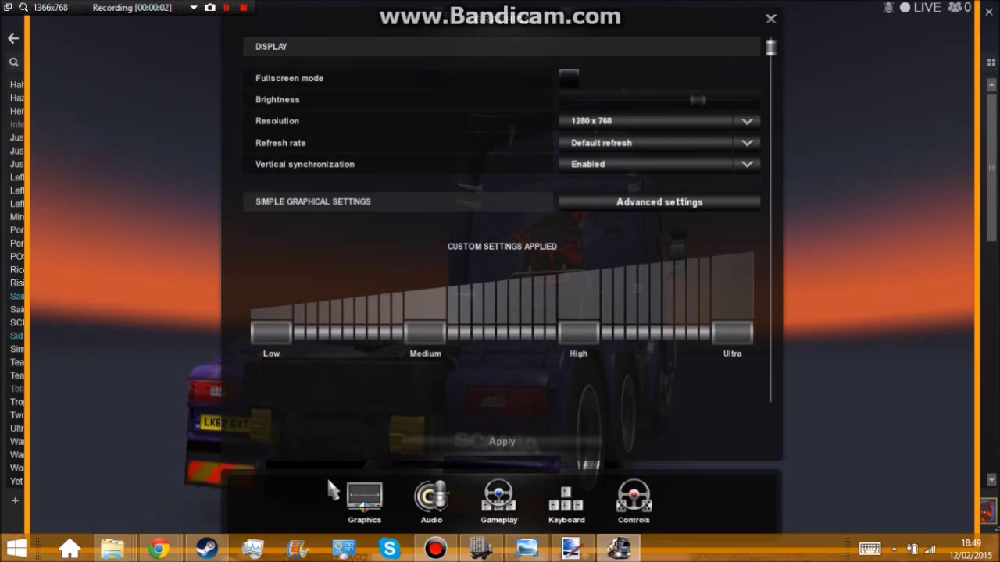
Close the graphics settings and choose DRIVE to load the purple Scania in its parking lot.
key("Escape")
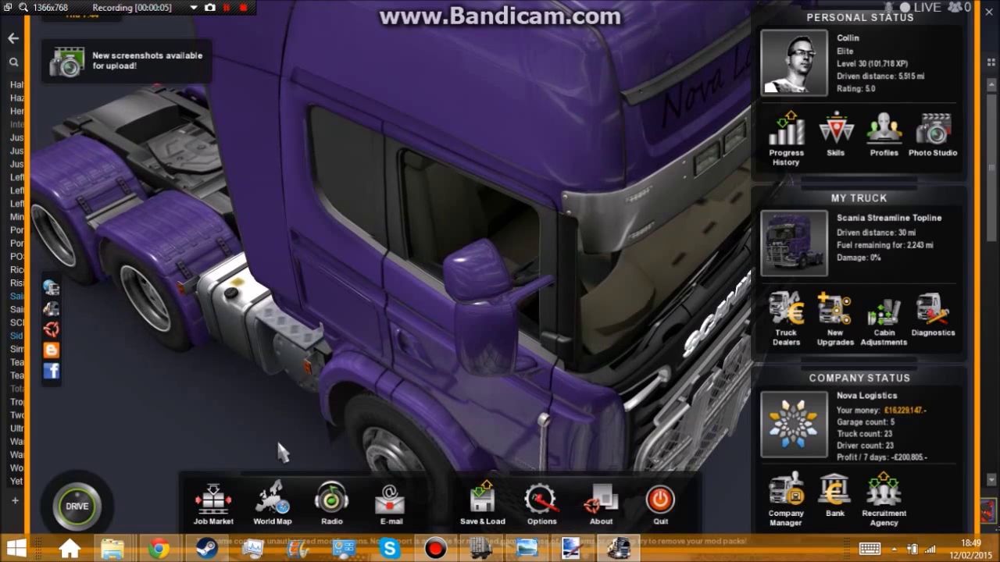
left_click(94, 492)
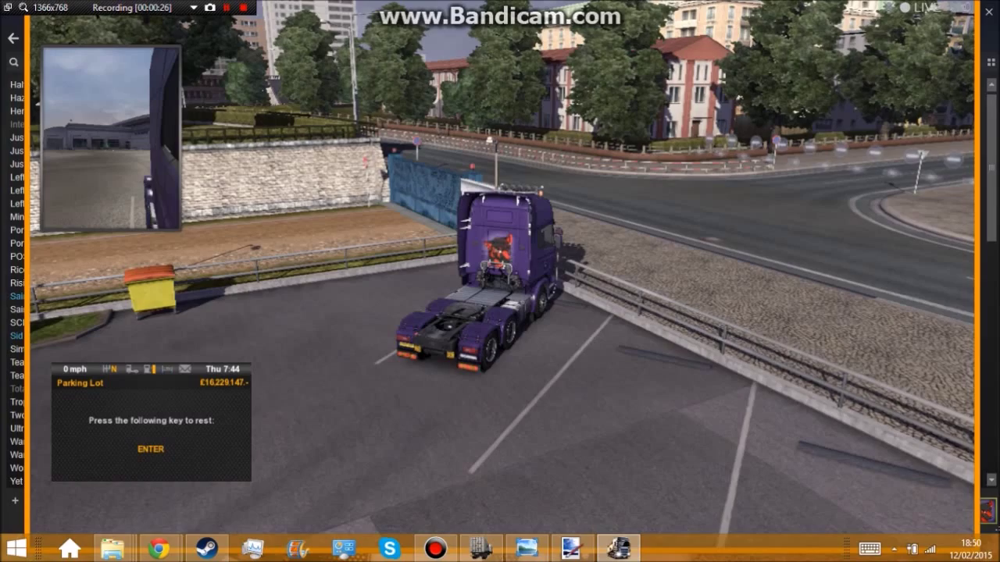
Start the engine, reverse the Scania across the lot to the service point, and enter Truck Service.
key("e")
key("s")
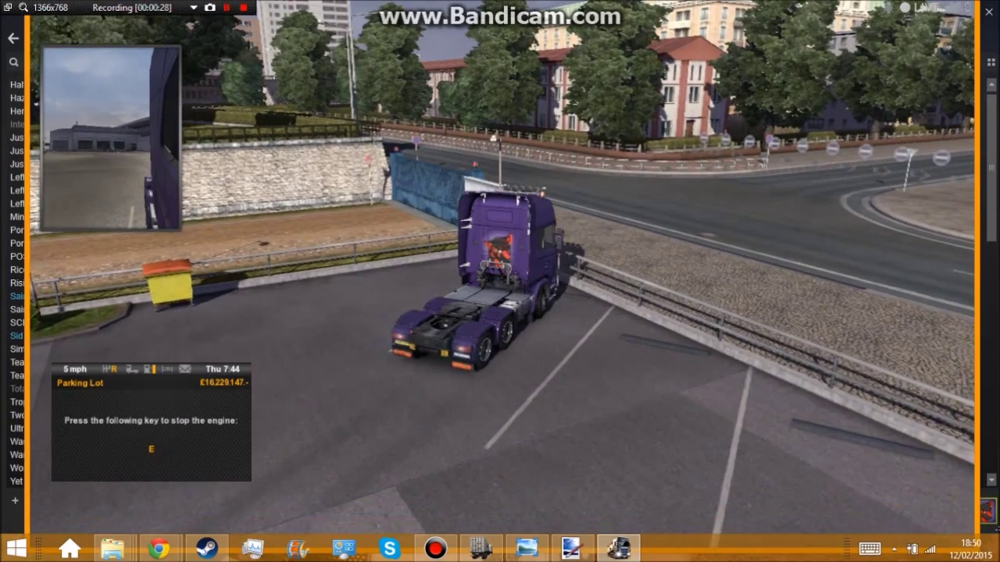
key("1")
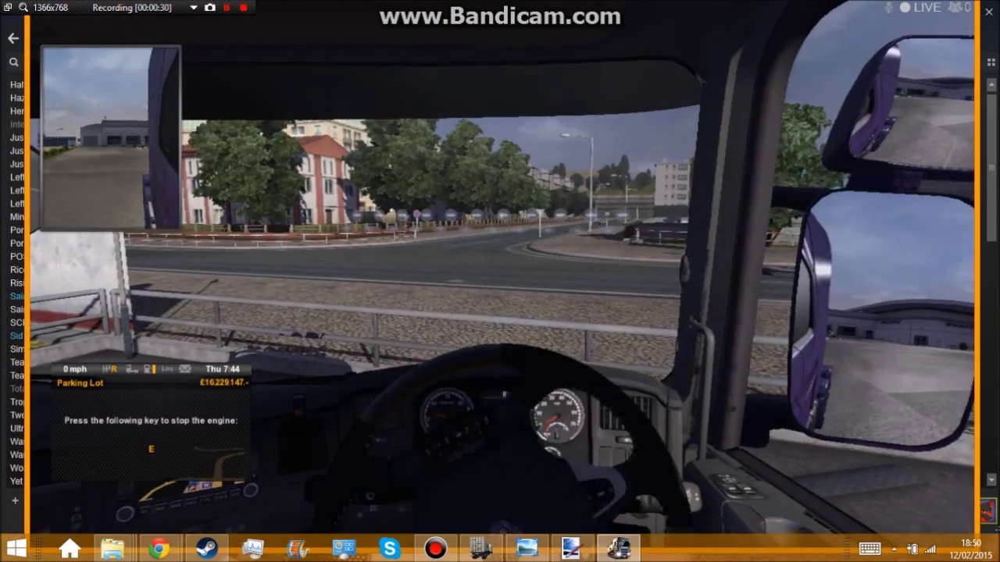
key("s")
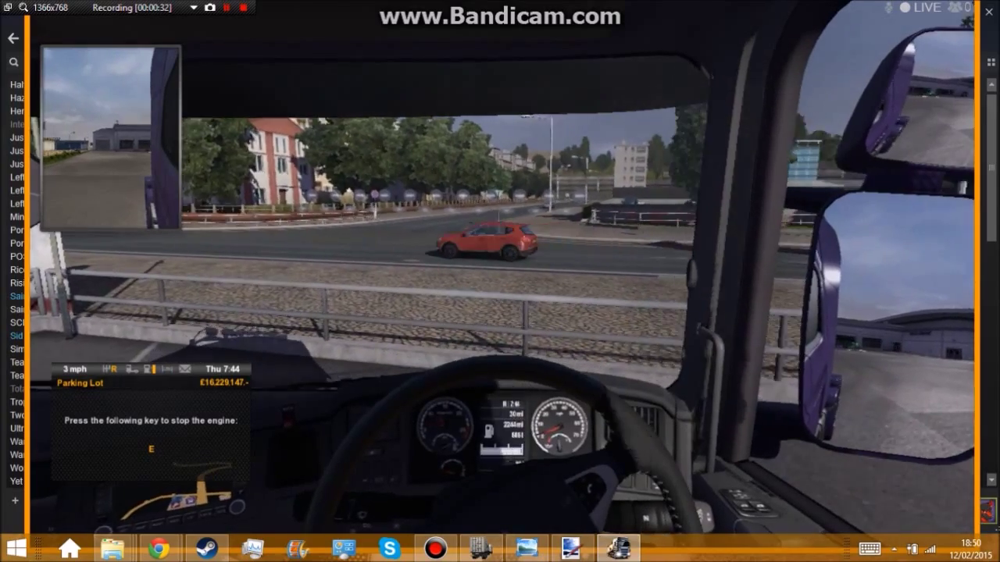
key("a")
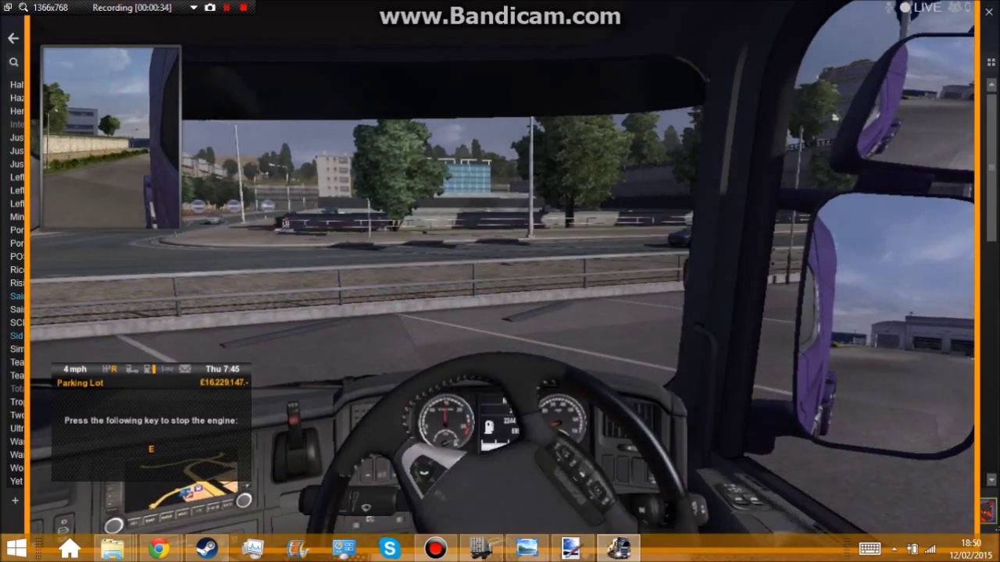
key("s")
key("a")
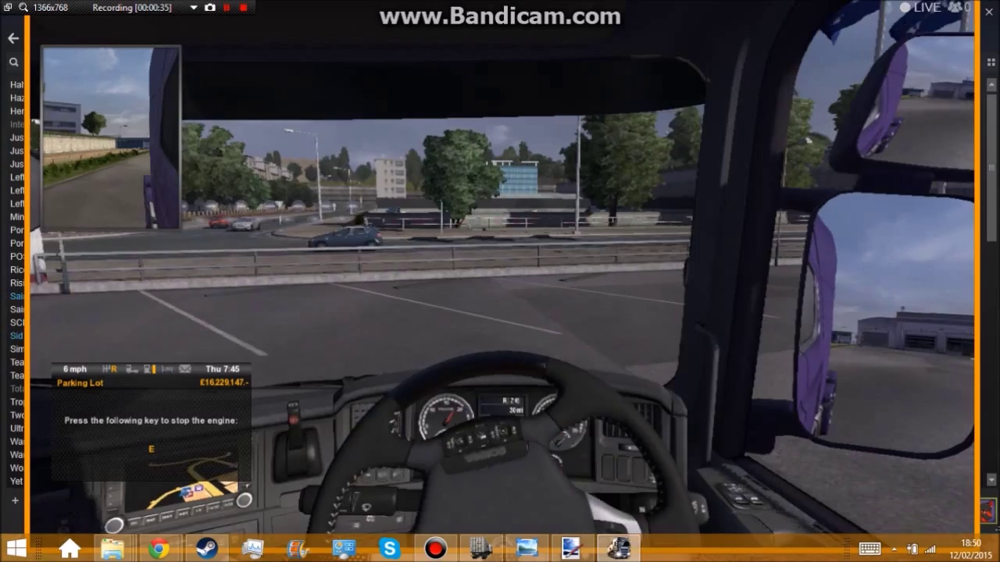
key("s")
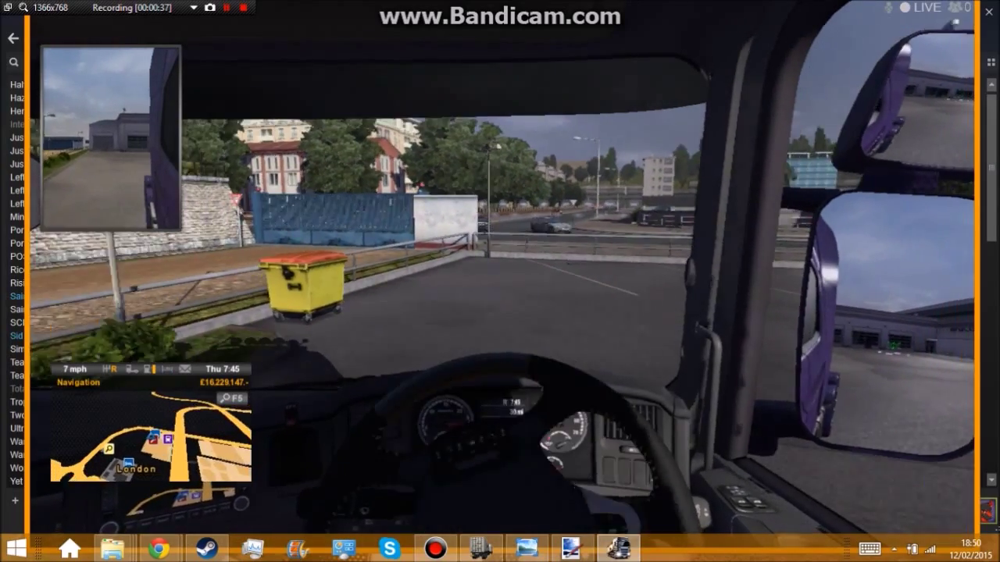
key("s")
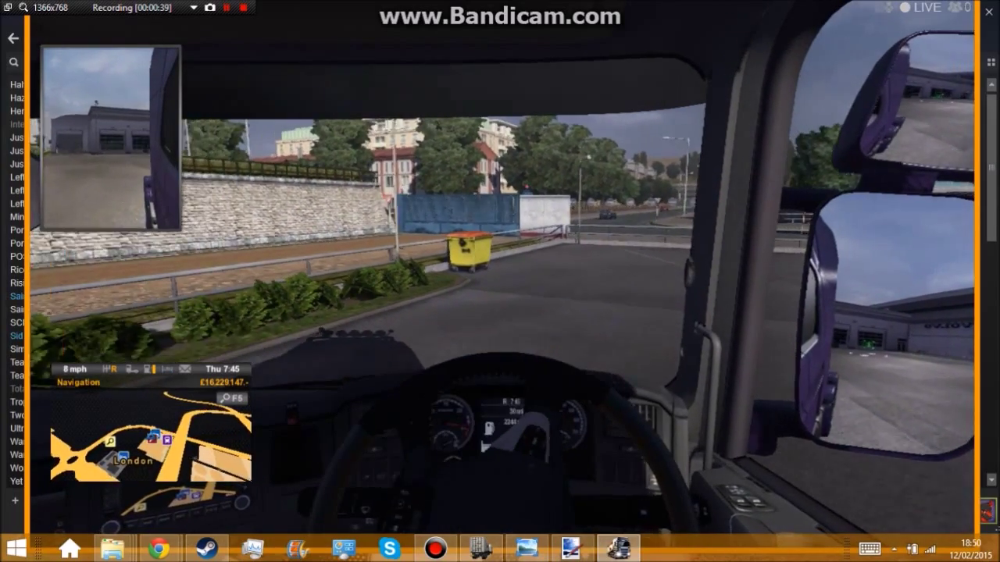
key("s")
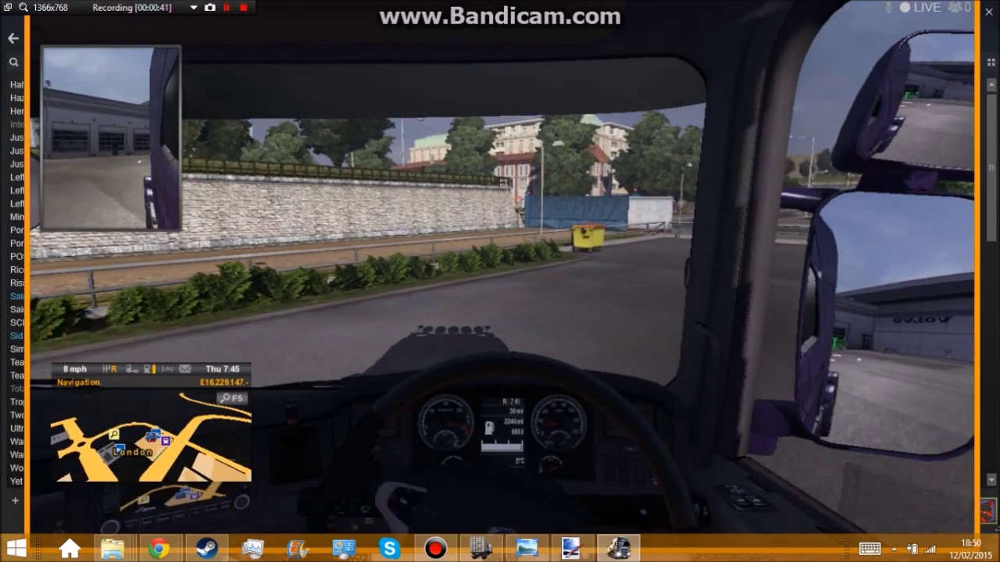
key("s")
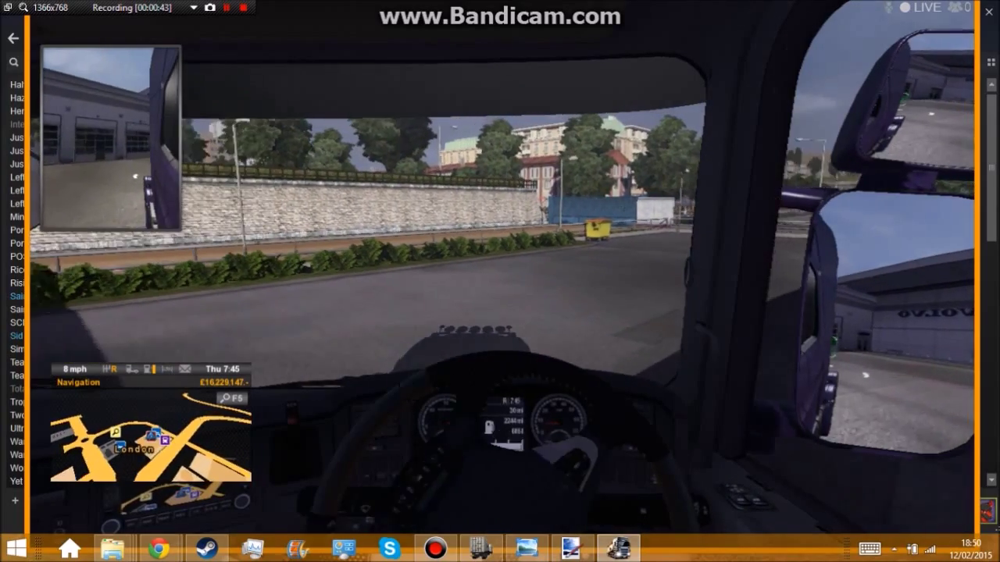
key("s")
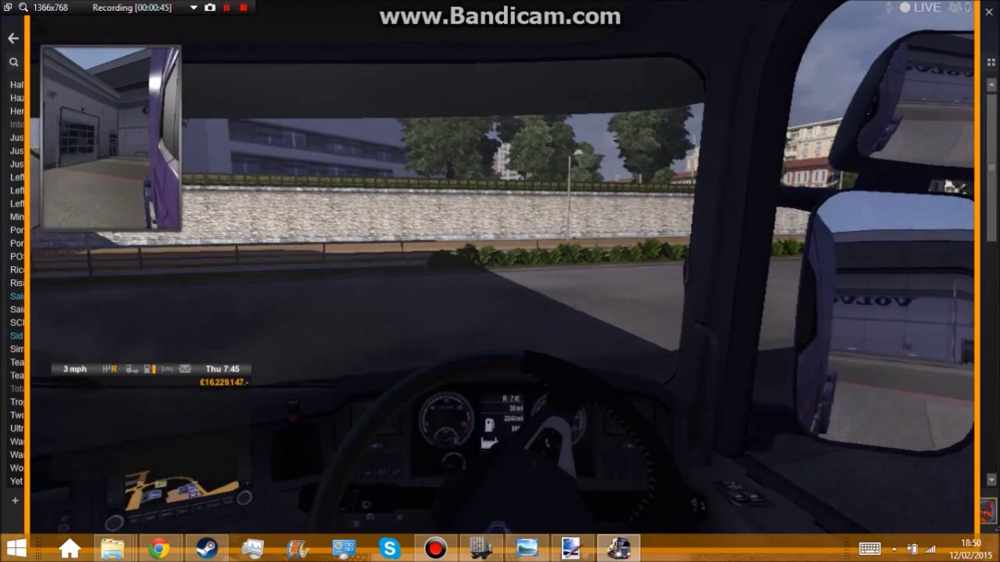
key("Return")
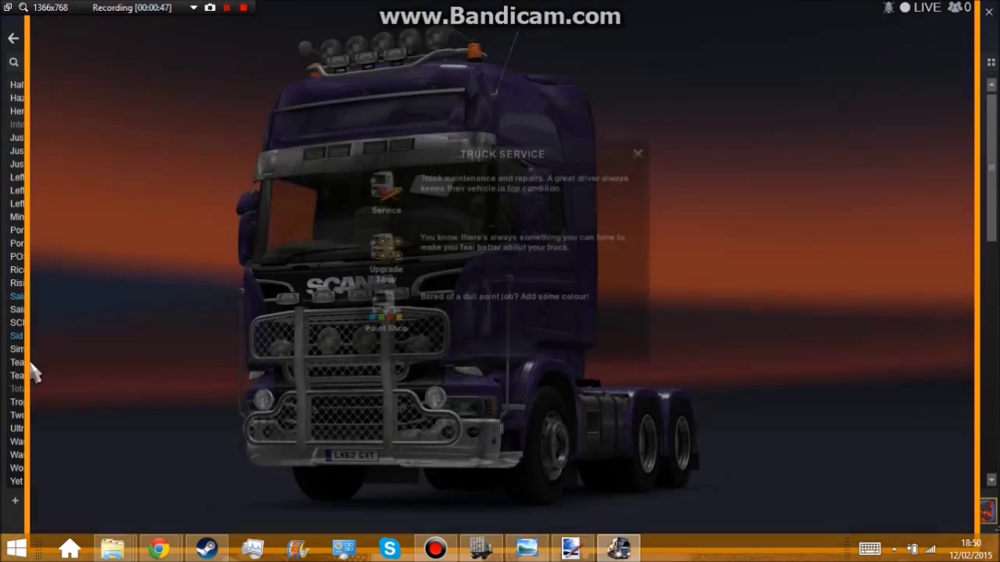
Open the Paint Shop and preview the black Nova Logistics skin from the front.
left_click(385, 314)
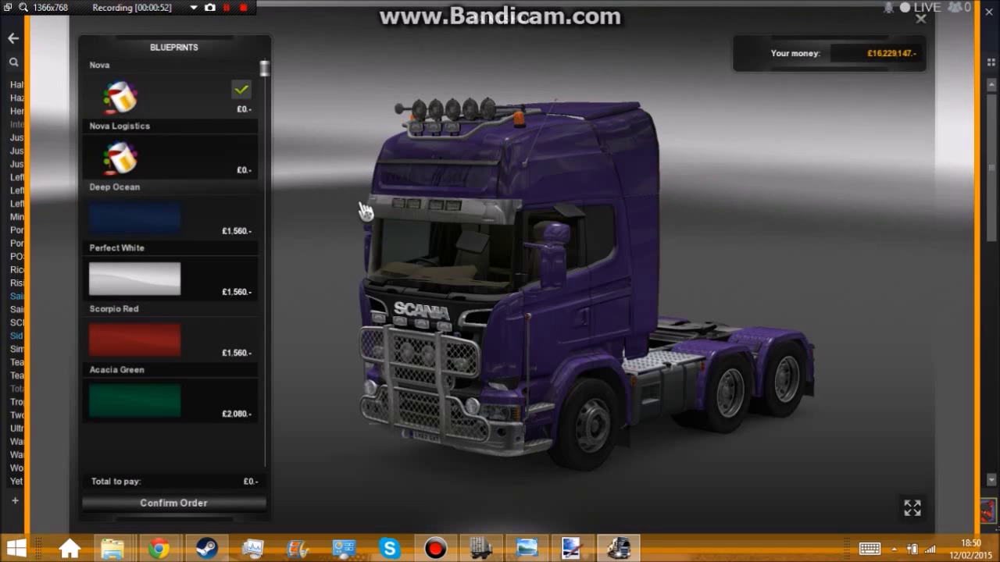
left_click(169, 149)
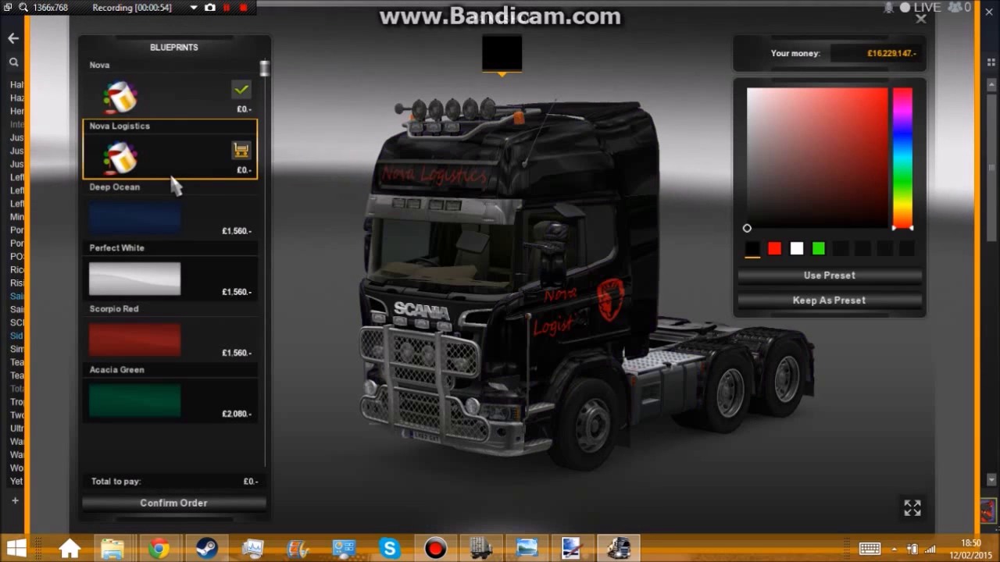
left_click_drag(703, 344, 575, 320)
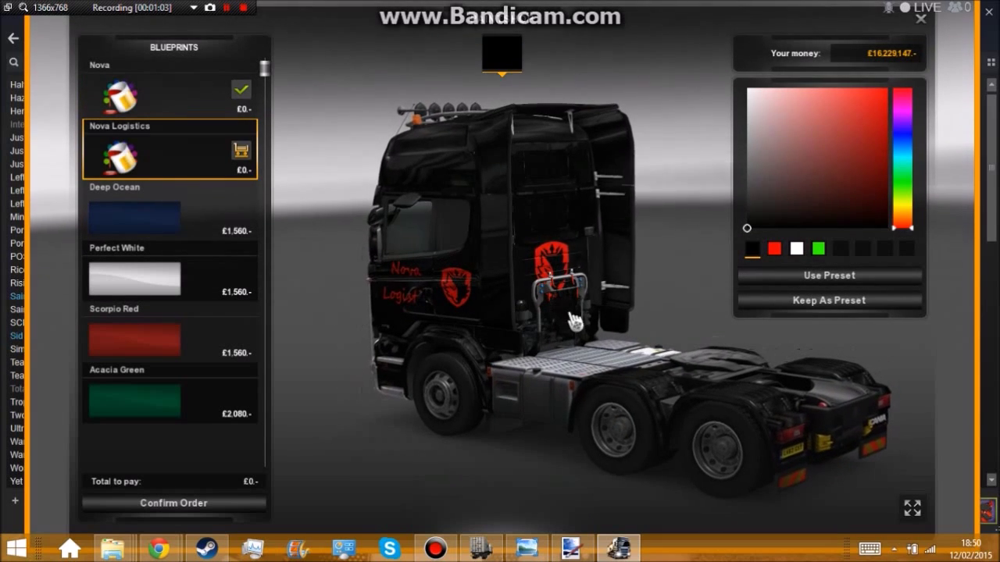
Switch back to the purple Nova skin at £0 and show it in a full preview.
left_click(178, 100)
left_click_drag(431, 250, 609, 258)
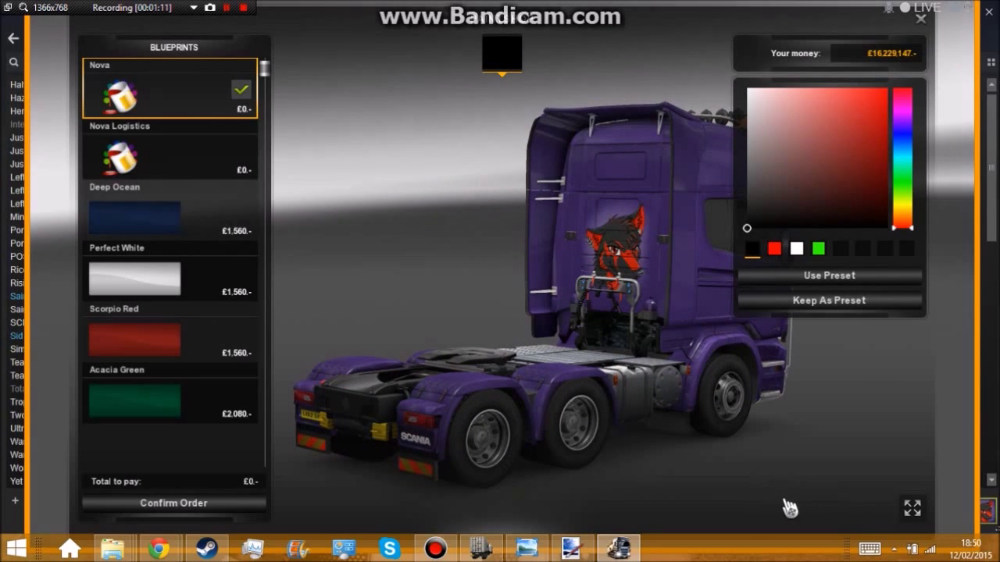
left_click(910, 504)
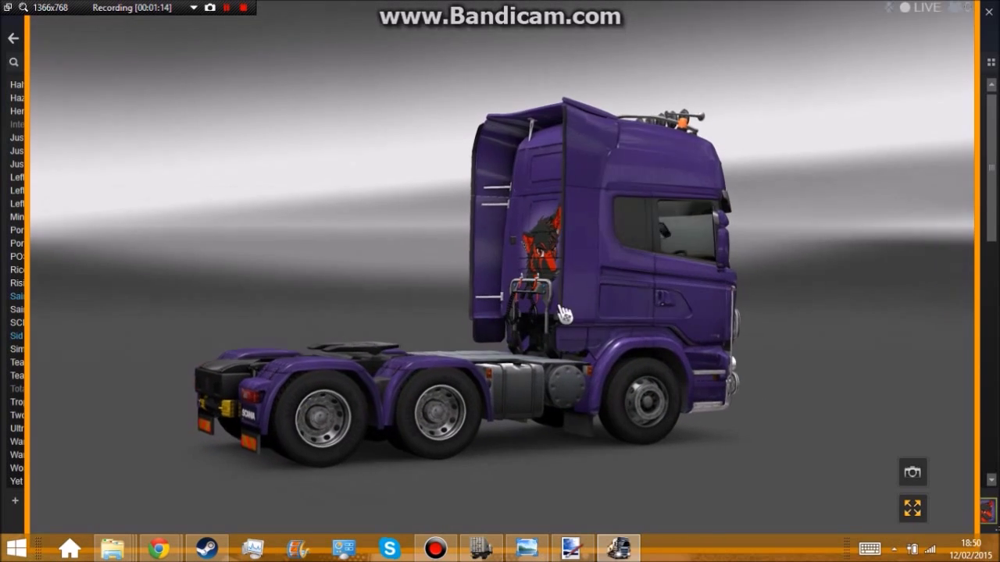
Orbit around the purple Nova Scania, checking the front, top, sides and rear-wall wolf artwork.
left_click_drag(768, 239, 475, 414)
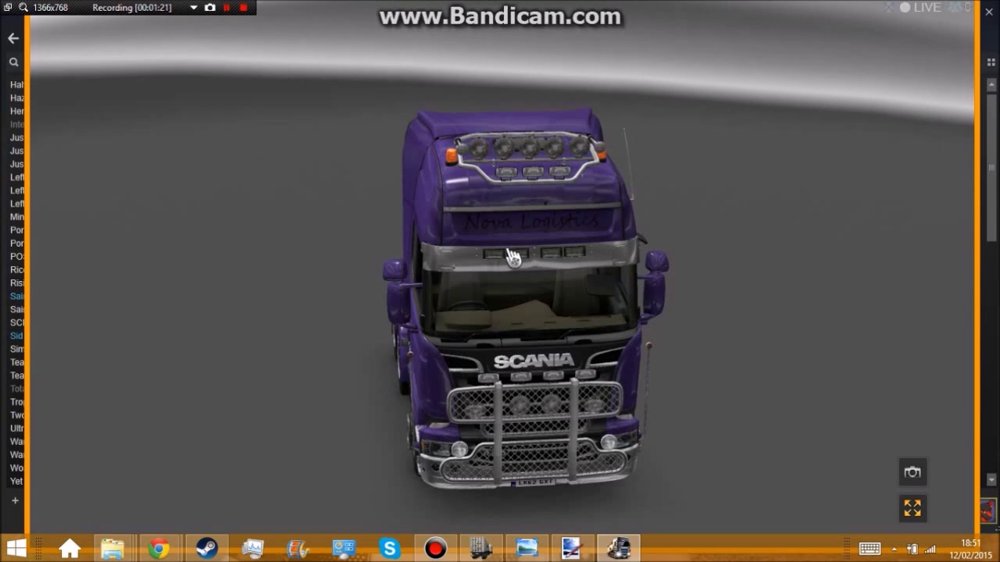
left_click_drag(513, 257, 524, 235)
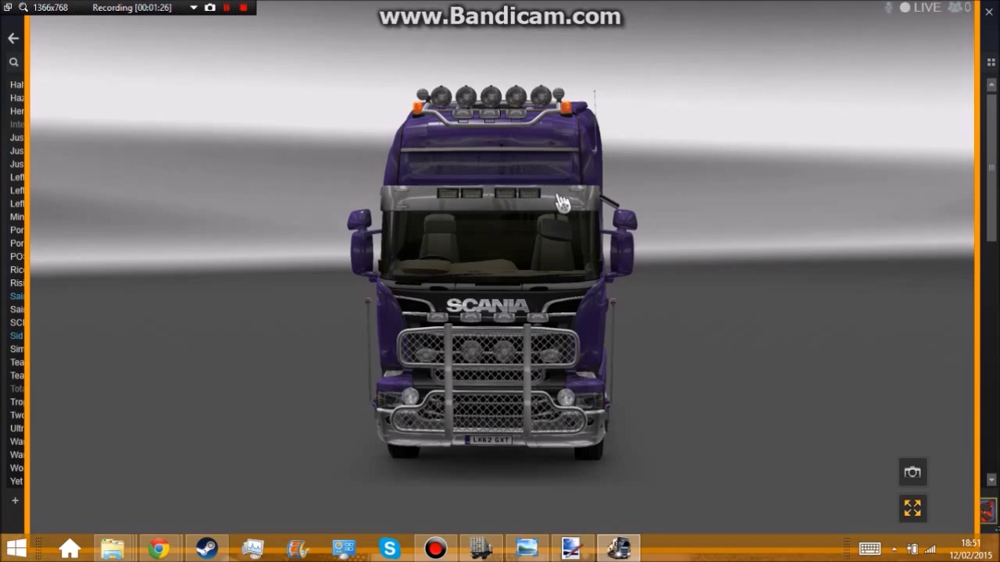
left_click_drag(563, 211, 566, 317)
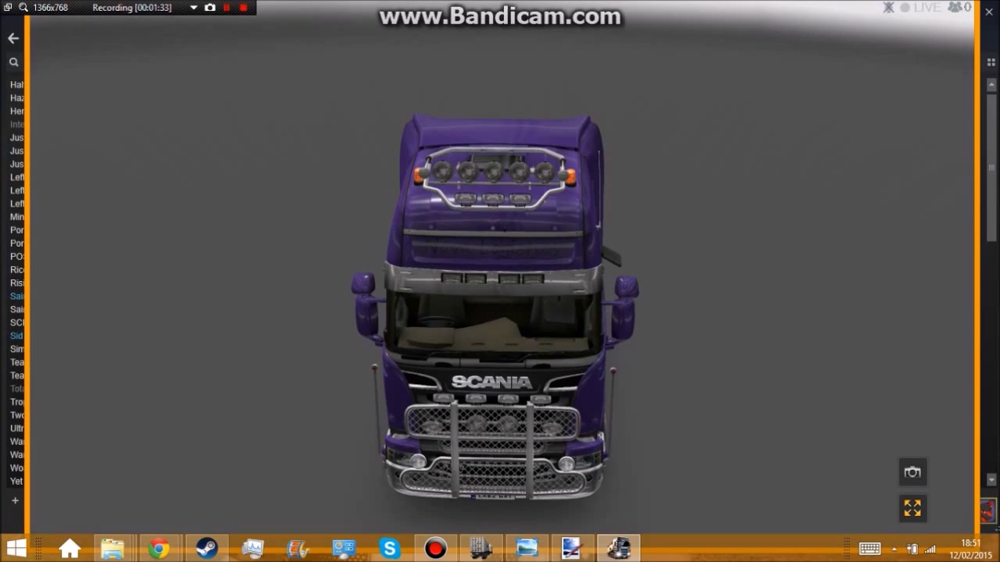
left_click_drag(539, 346, 152, 183)
left_click_drag(453, 240, 413, 420)
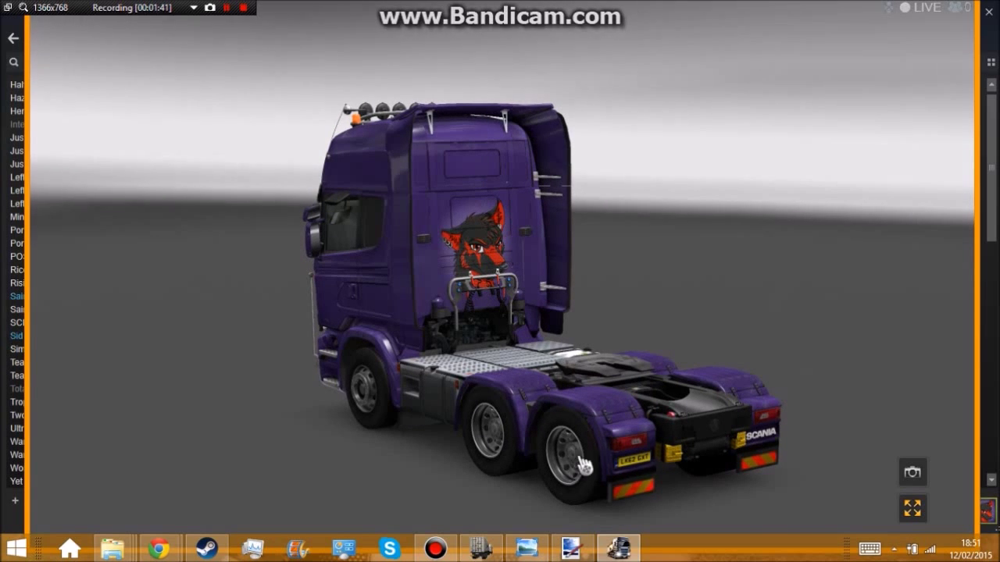
left_click_drag(810, 508, 722, 491)
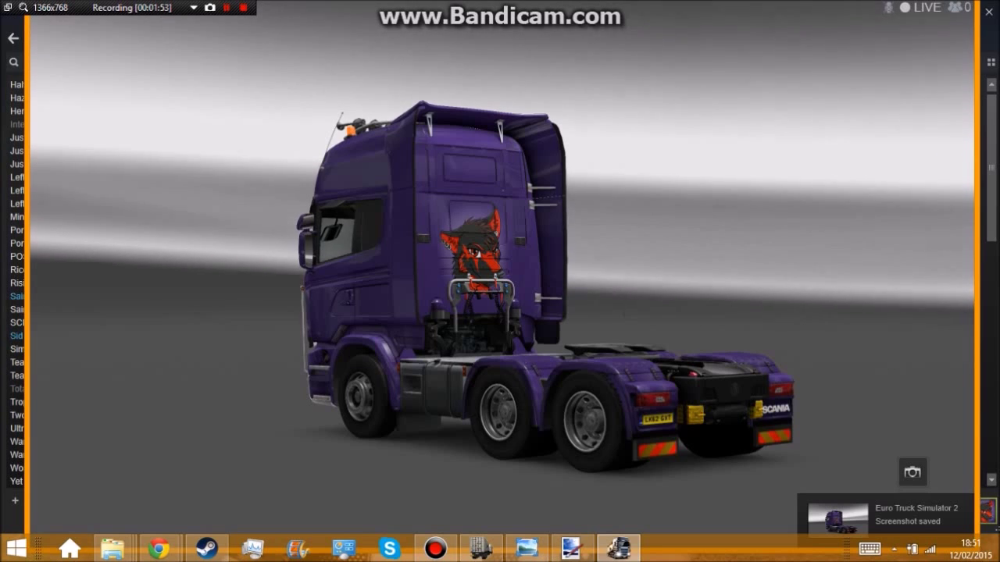
left_click_drag(881, 376, 664, 205)
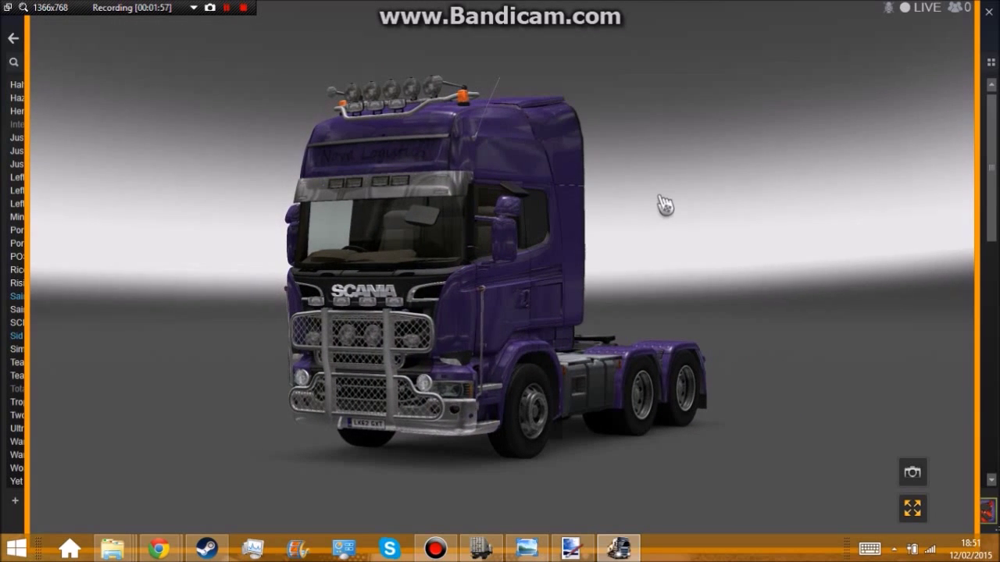